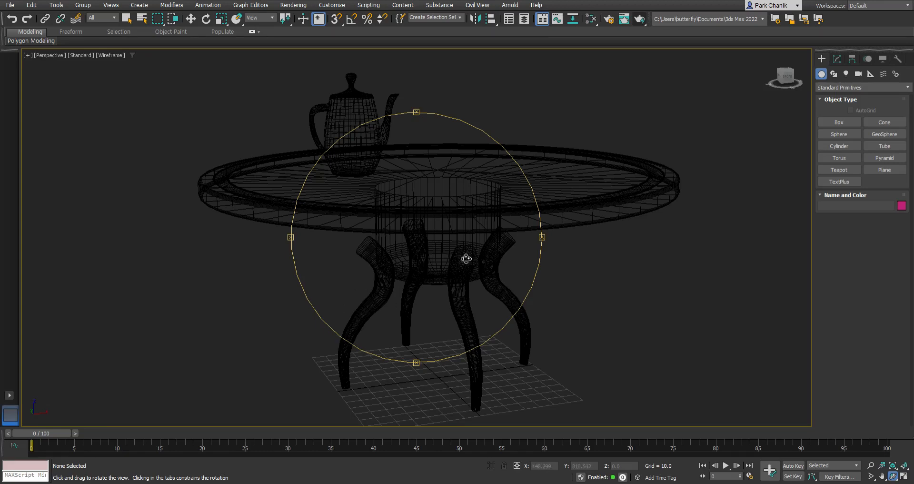
- Examine the wireframe table model from several angles and distances, including its round top, base cylinder, curved legs and teapot
drag(476, 307, 509, 284)
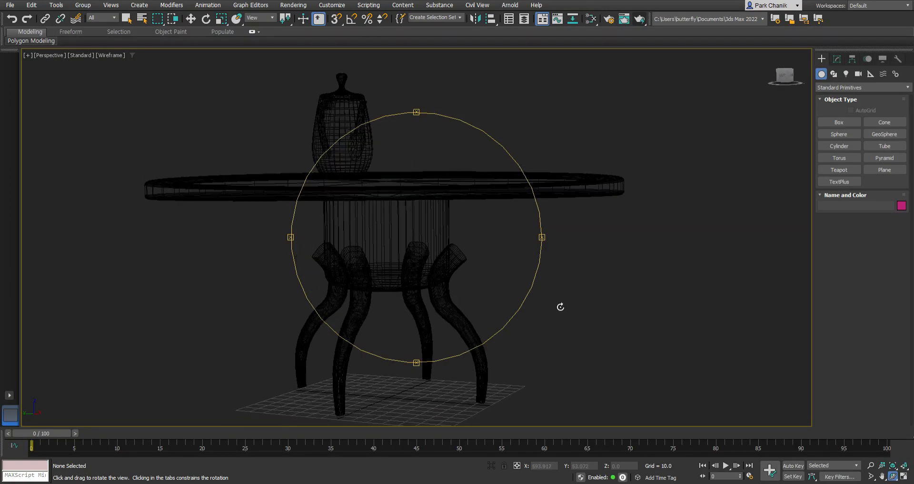
mouse_move(485, 269)
mouse_down()
mouse_move(465, 279)
mouse_move(439, 265)
mouse_move(463, 259)
mouse_move(482, 281)
mouse_up()
scroll(471, 271, up, 5)
middle_drag(492, 305, 516, 255)
scroll(505, 224, down, 6)
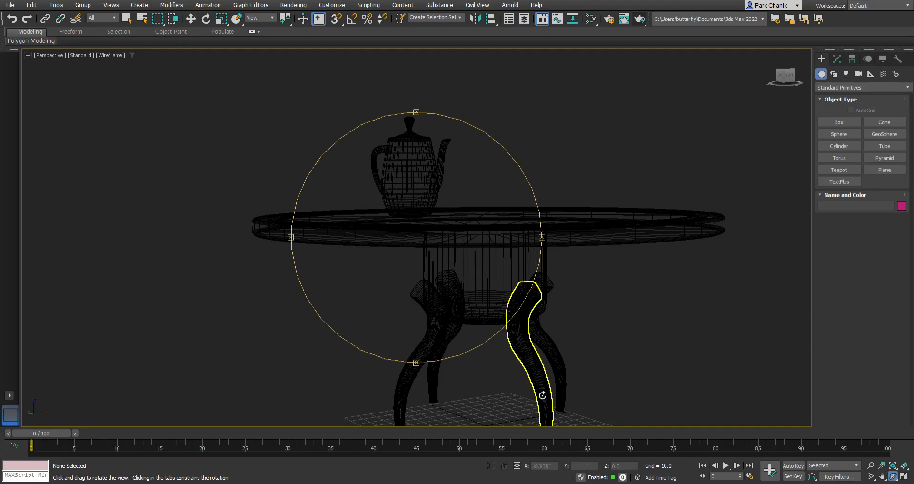
drag(497, 314, 556, 297)
scroll(552, 294, up, 3)
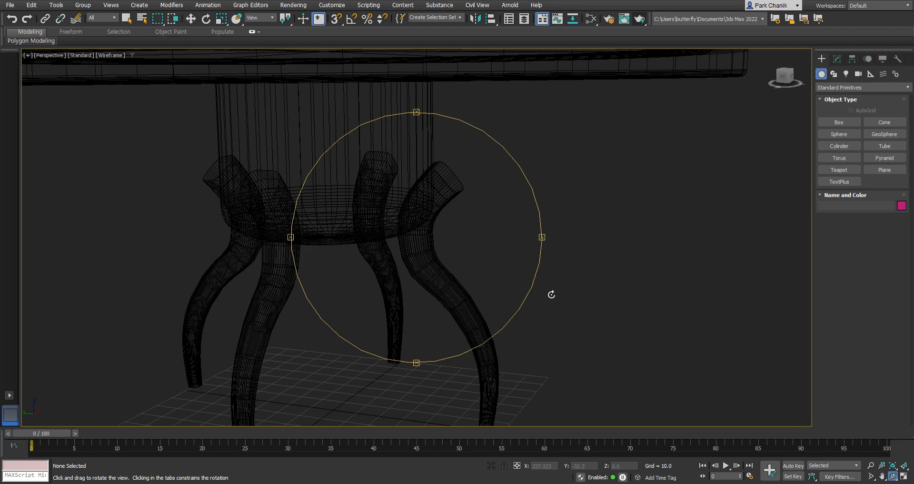
drag(524, 281, 505, 260)
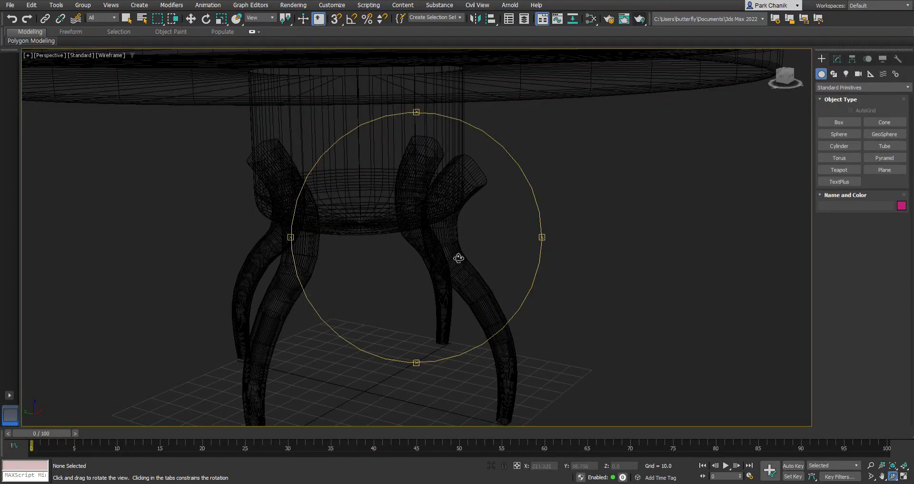
drag(522, 277, 552, 290)
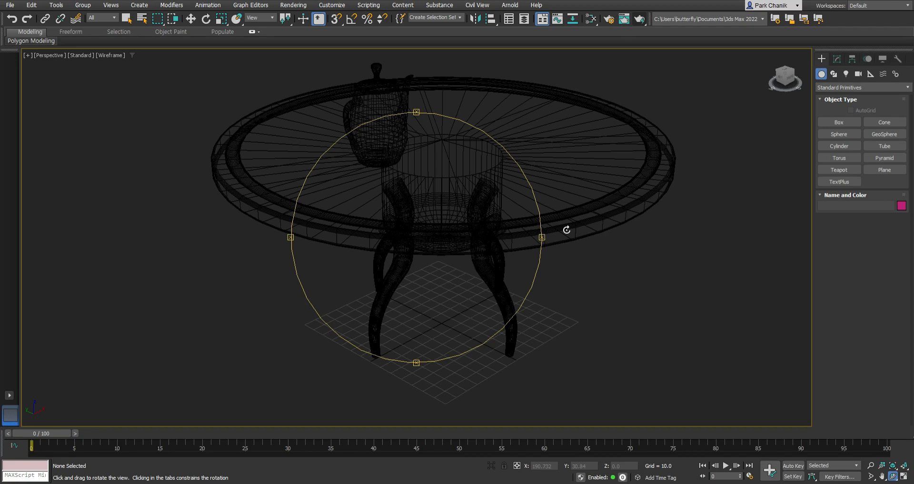
click(846, 125)
drag(481, 259, 477, 241)
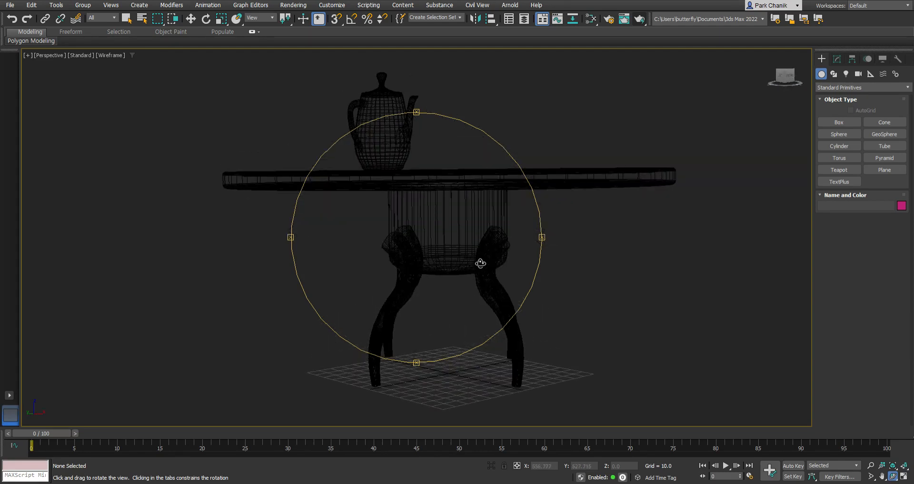
drag(485, 312, 508, 319)
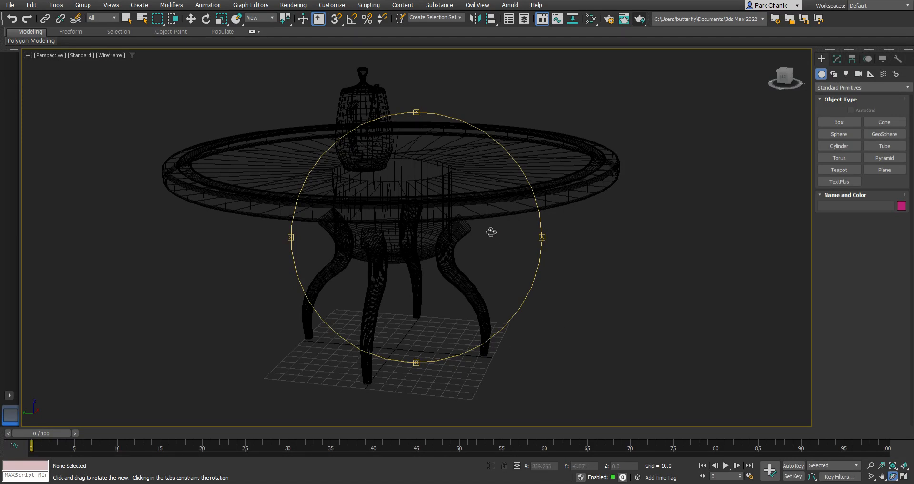
drag(504, 255, 495, 260)
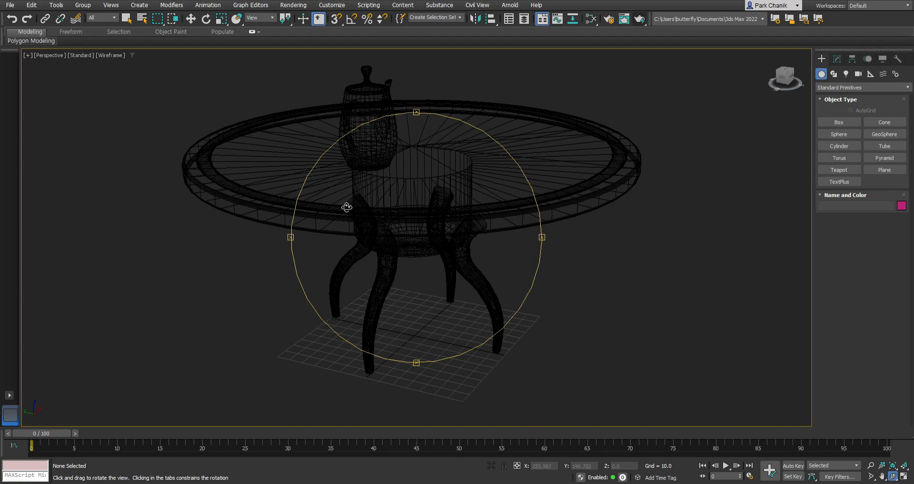
drag(472, 234, 436, 277)
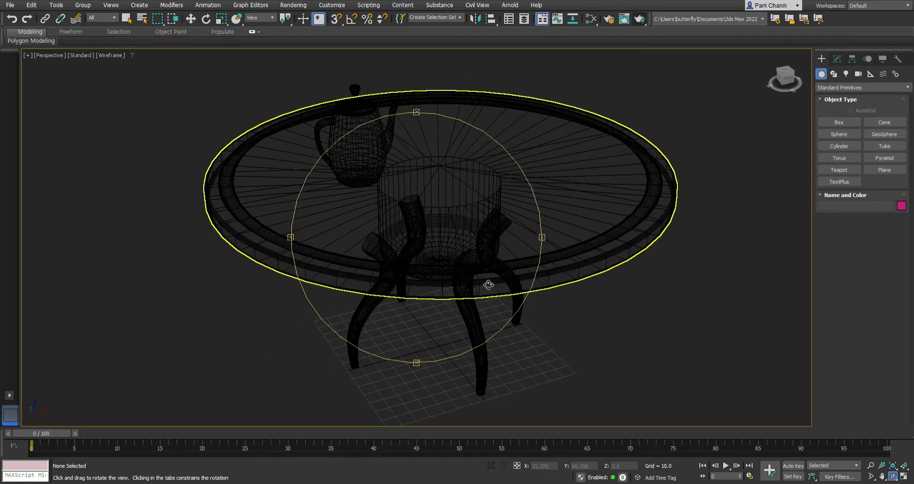
drag(494, 289, 221, 190)
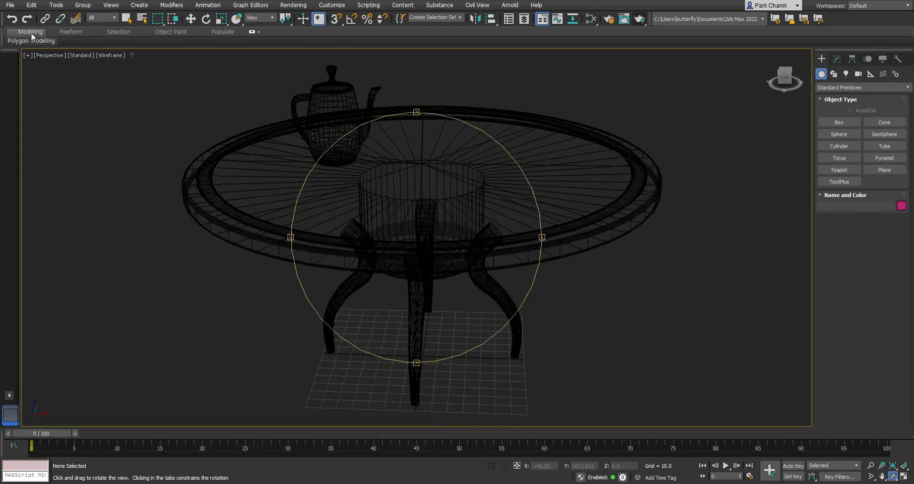
- Reset the scene to a new empty one and confirm the reset
click(10, 5)
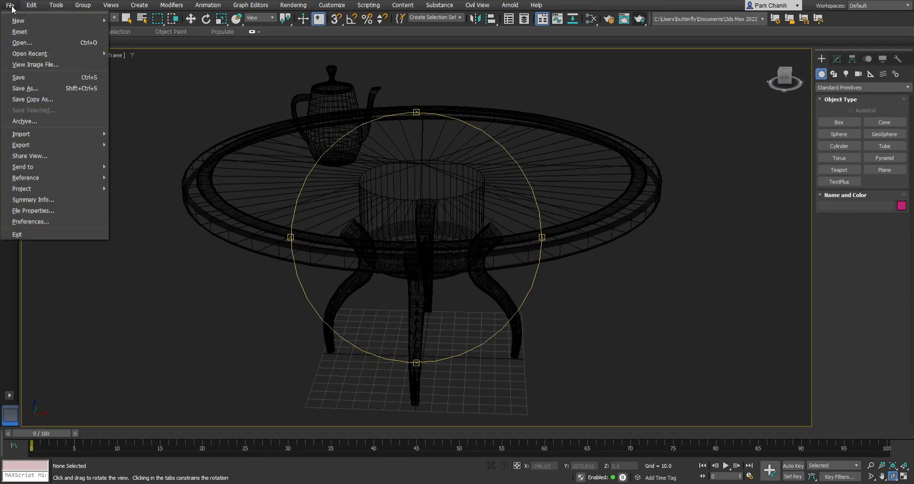
click(29, 32)
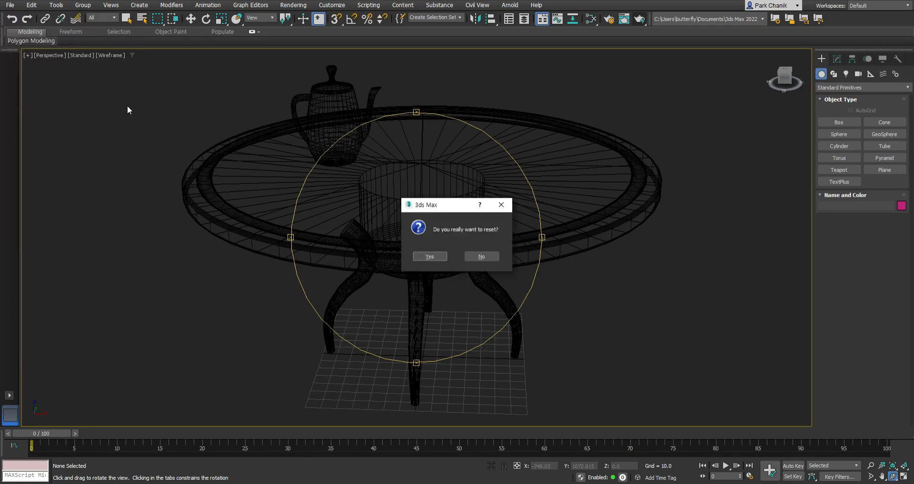
click(415, 256)
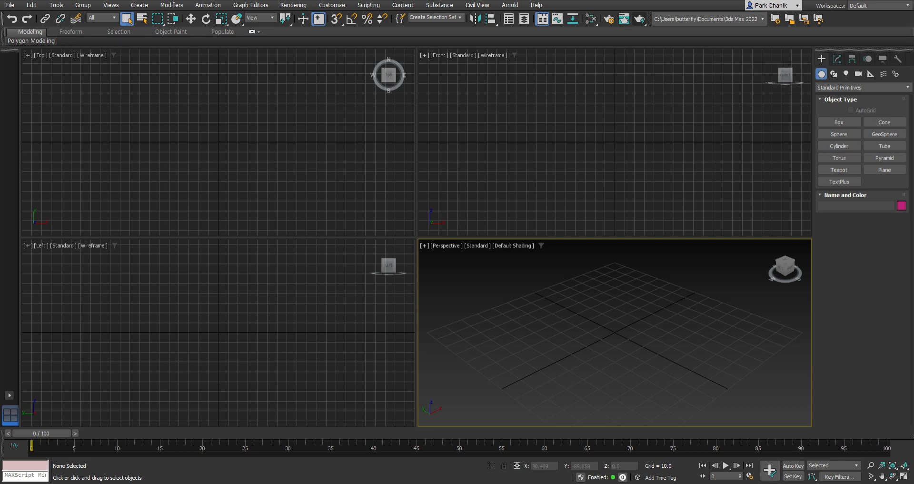
- Restore the four-viewport layout, make the Front viewport active and maximize it
click(903, 476)
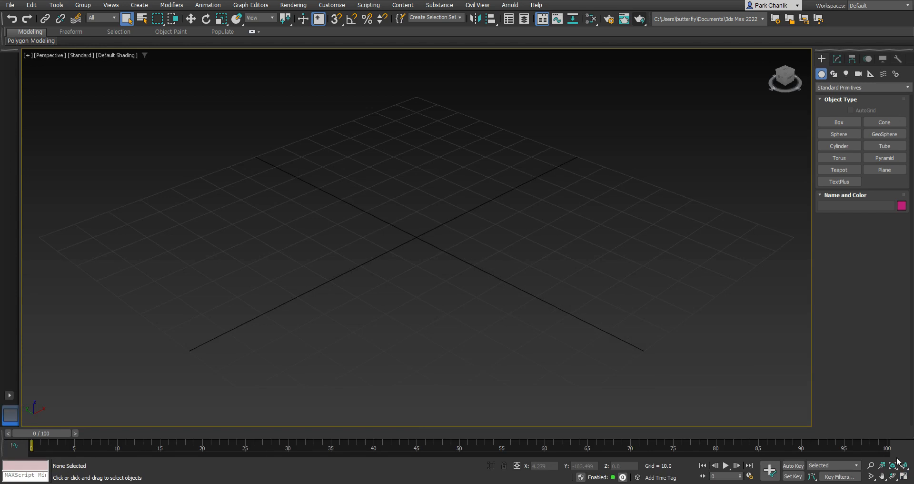
click(903, 476)
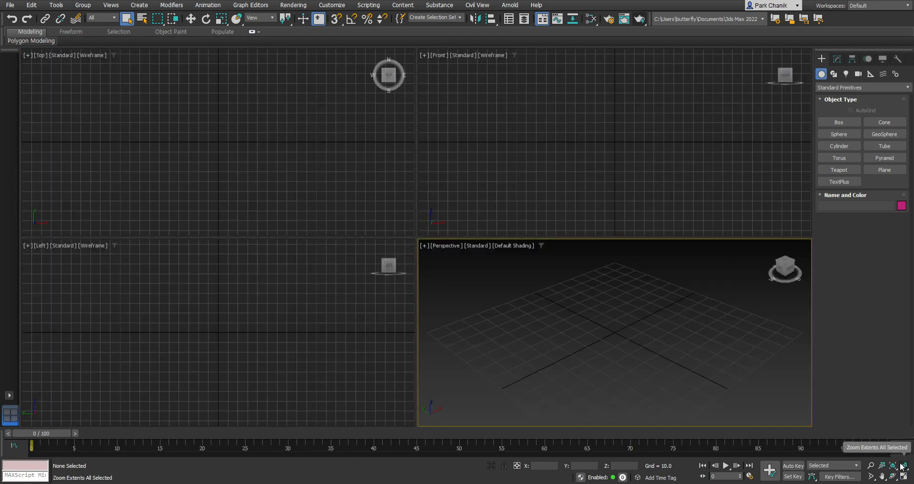
click(627, 192)
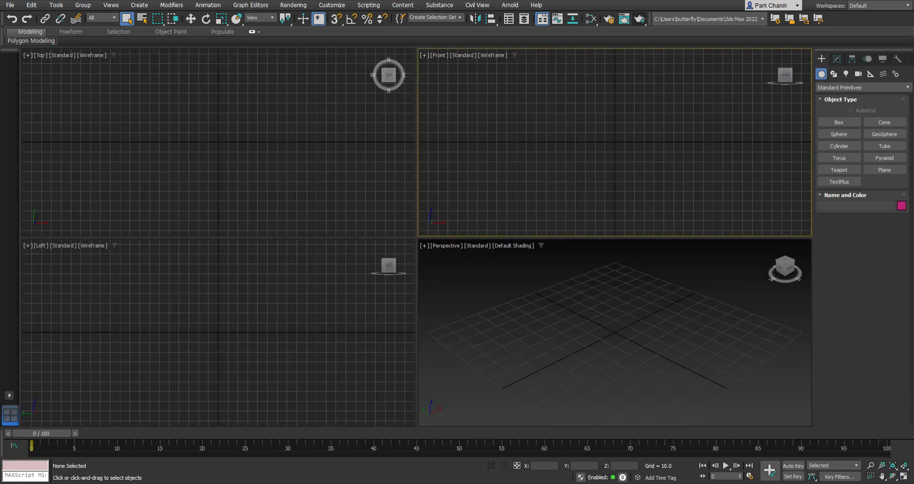
click(903, 476)
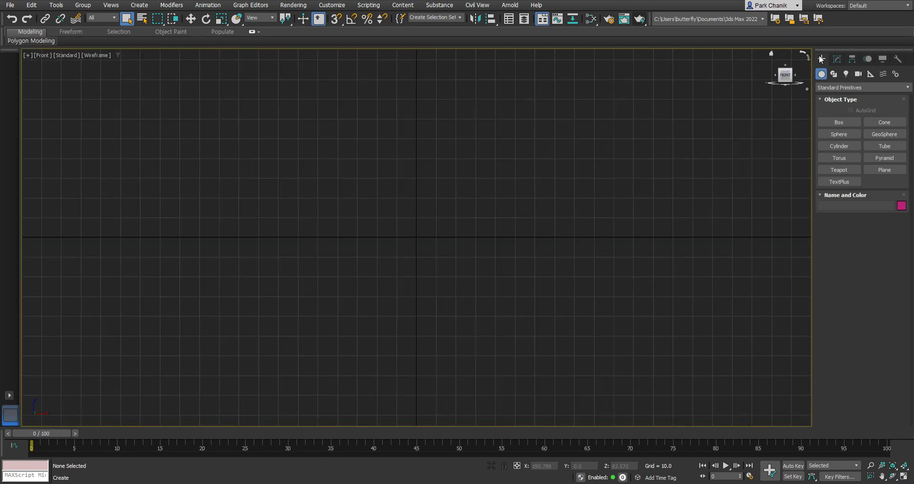
- Draw an open Line spline of the table's half profile, from above the origin around the tabletop edge and base to the origin
click(834, 74)
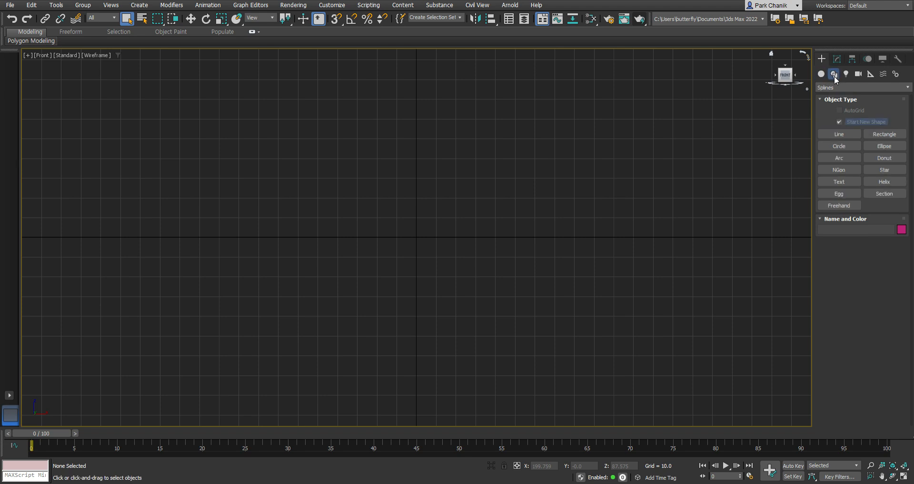
click(851, 133)
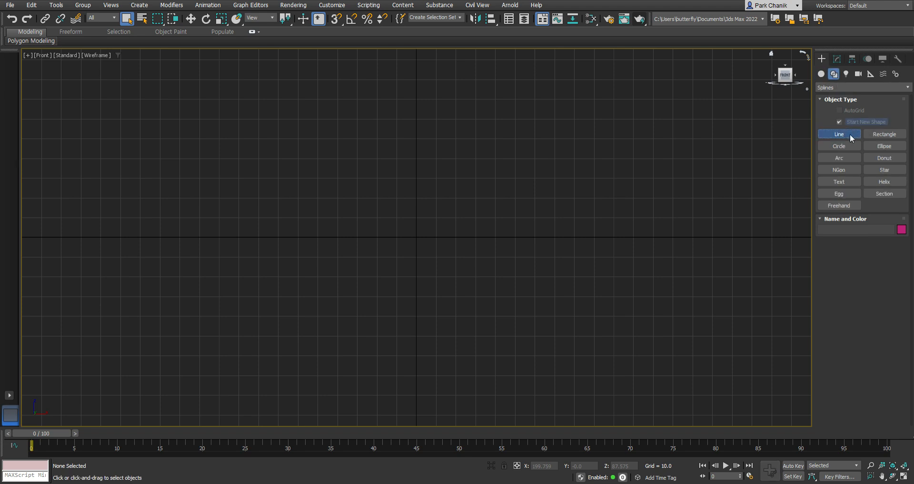
click(417, 120)
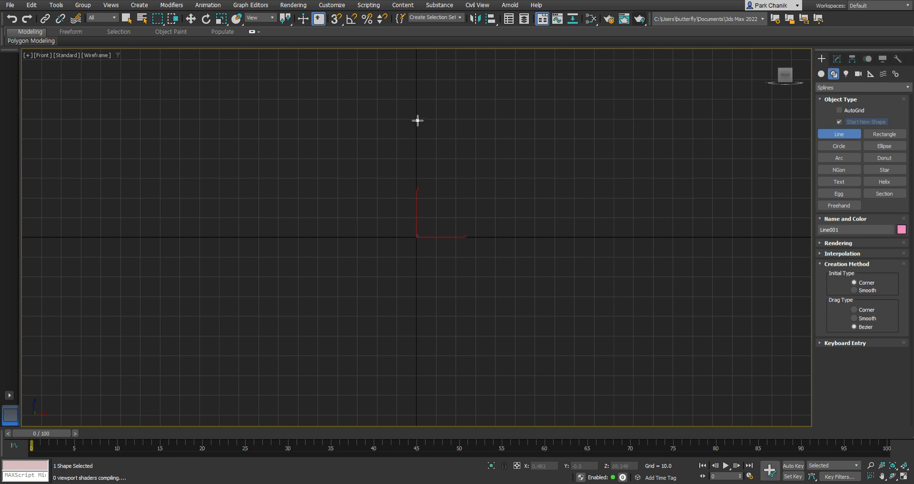
click(621, 120)
click(621, 138)
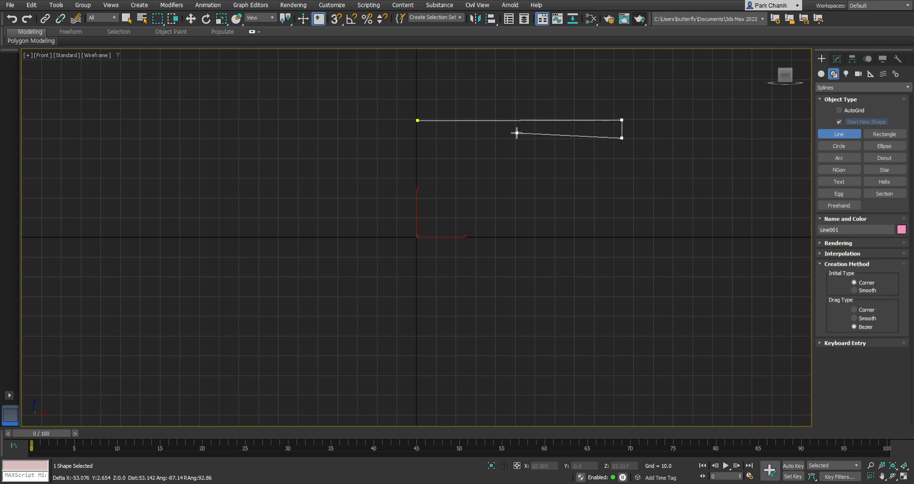
click(496, 139)
click(492, 217)
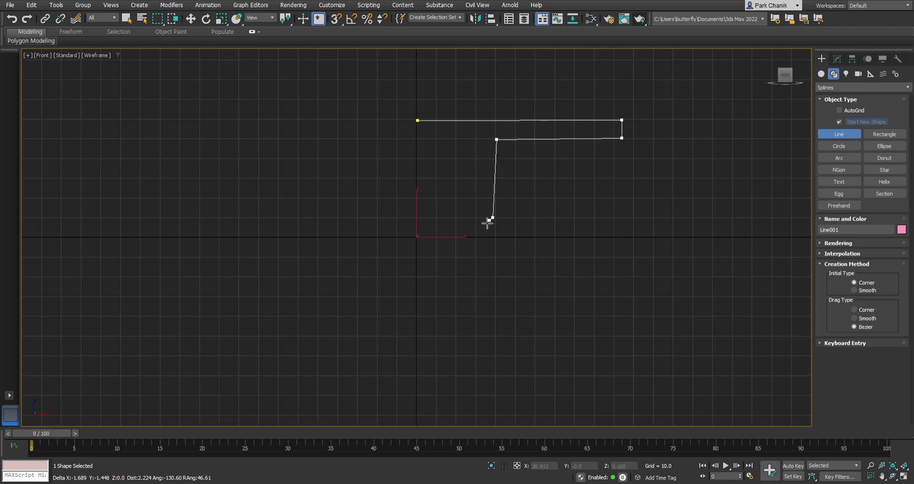
click(416, 237)
right_click(416, 237)
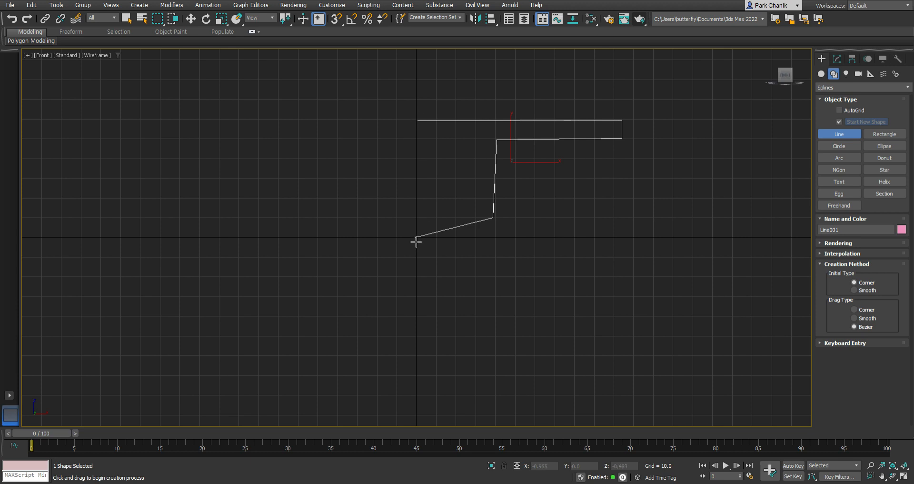
- Switch the profile line to vertex editing, leave it and delete the line
click(837, 58)
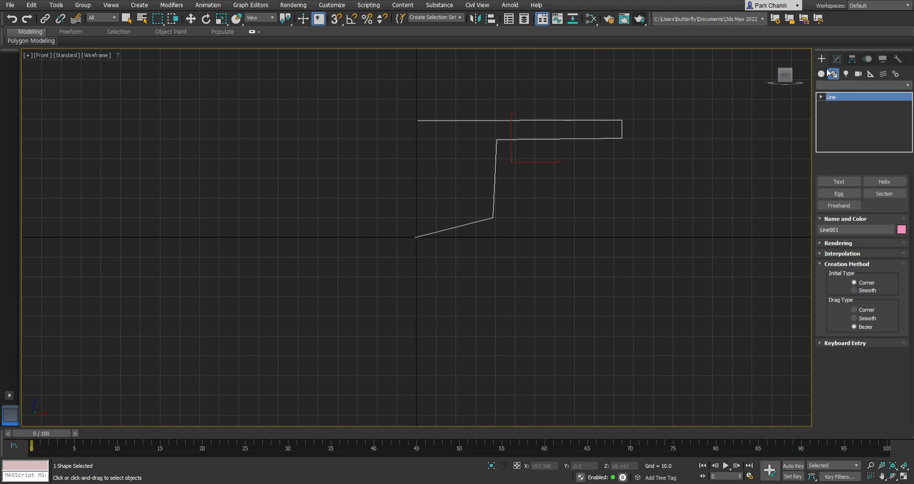
click(851, 211)
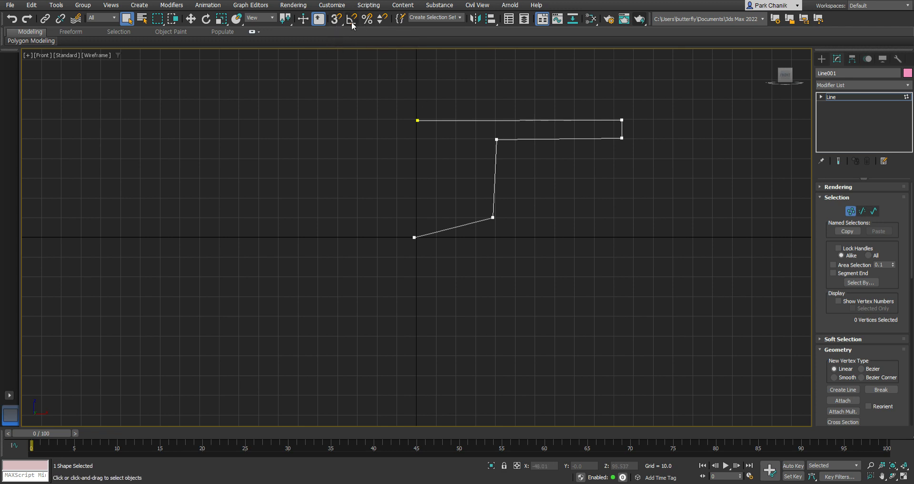
click(478, 141)
click(822, 59)
key(Delete)
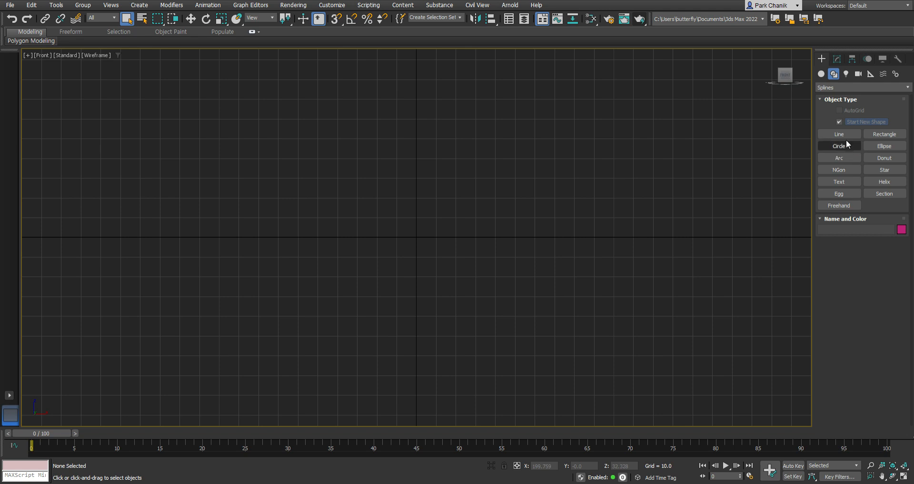
- Draw a Rectangle spline near the origin in the Front view and set its length and width to 50
click(881, 134)
drag(396, 174, 480, 262)
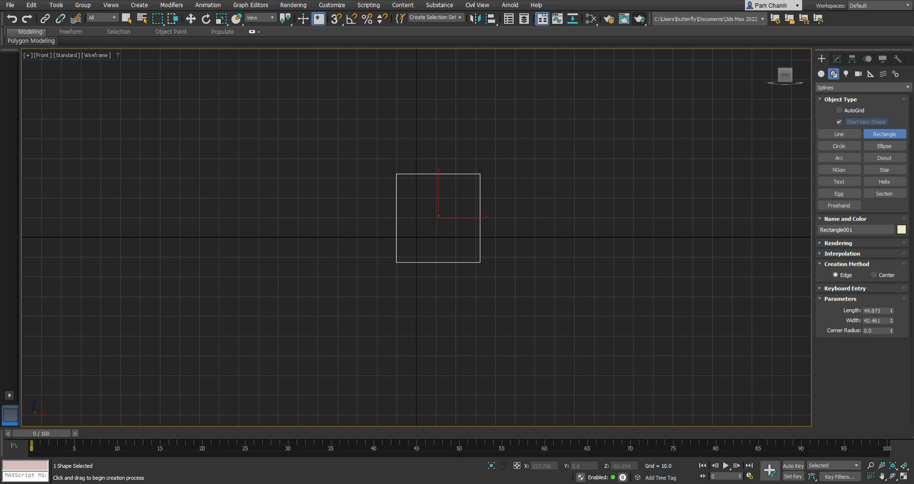
click(884, 312)
text(50)
key(Tab)
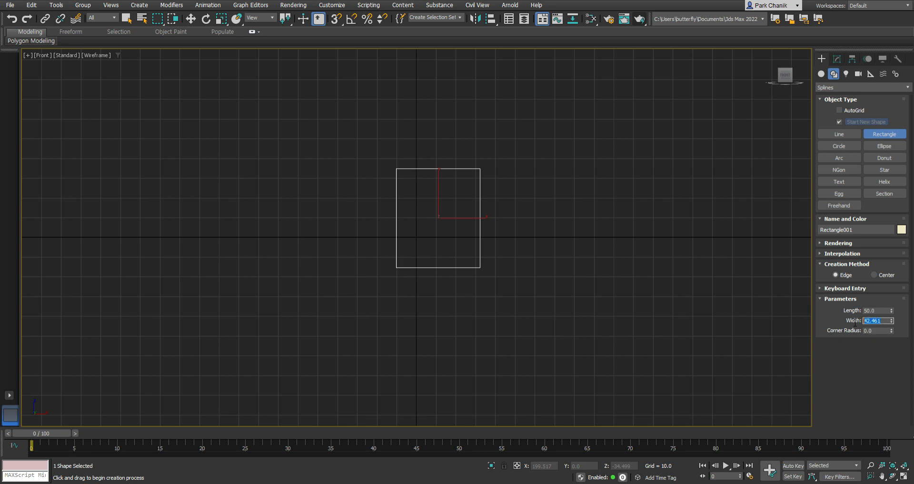
key(Return)
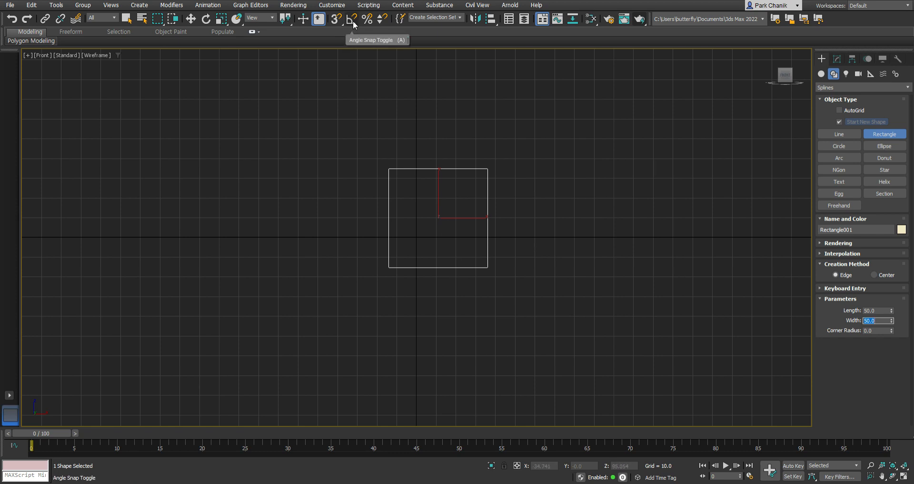
- Try rotating the square in the Front view after toggling Angle Snap, and undo the last two changes
click(351, 20)
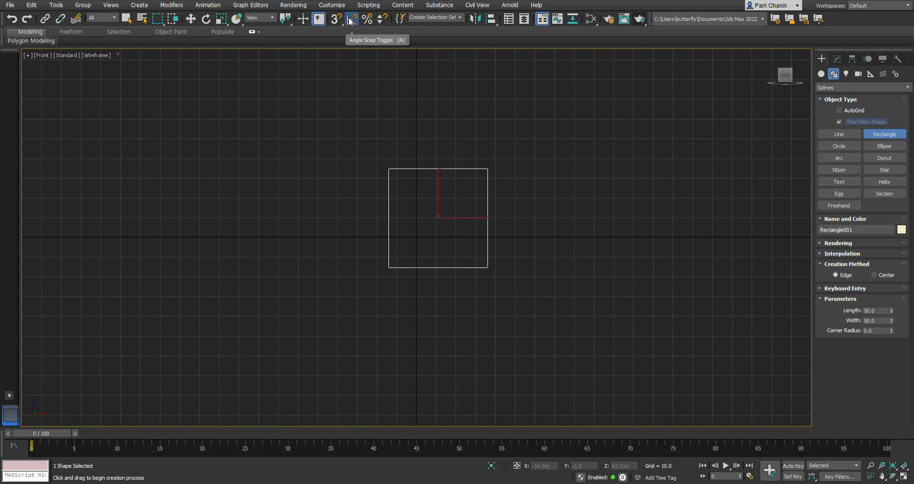
click(207, 21)
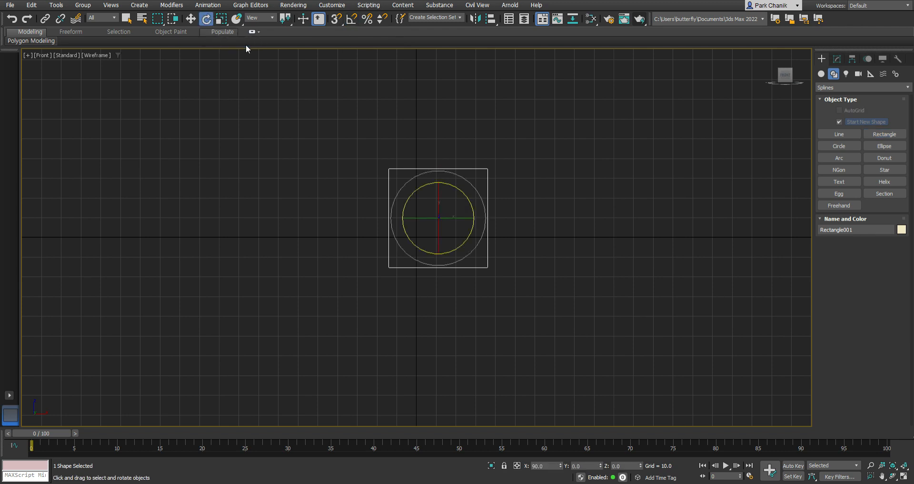
drag(470, 201, 485, 291)
key(ctrl+z)
key(ctrl+z)
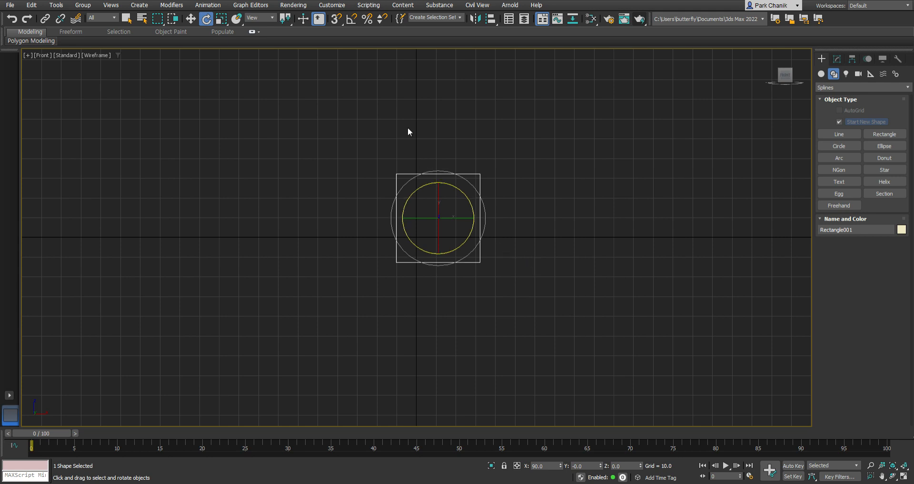
- Turn on Angle Snap and rotate the rectangle in snapped increments to a Y rotation of 25 degrees
click(353, 23)
drag(467, 197, 484, 239)
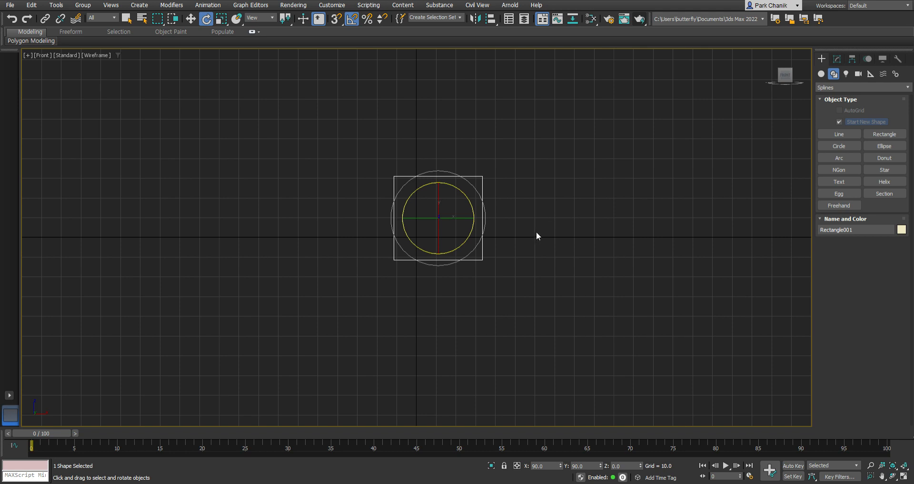
drag(460, 195, 476, 218)
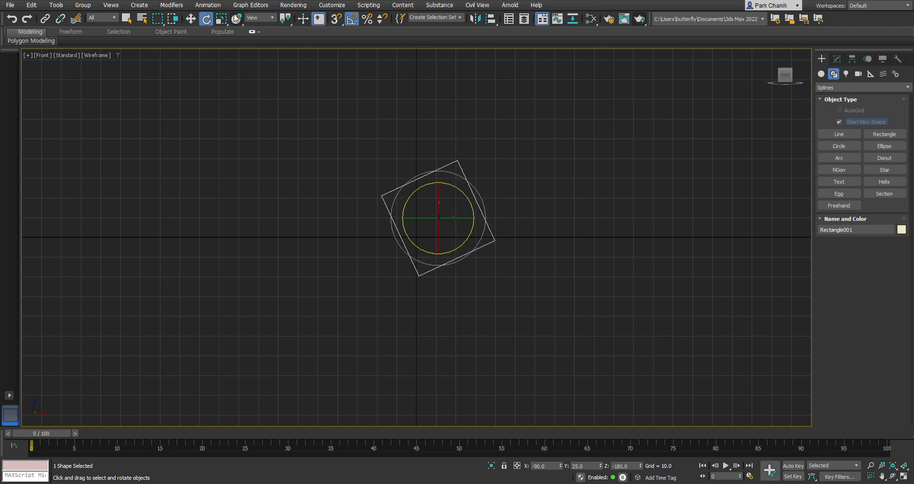
- Move the tilted rectangle along the X axis to an X position of about 19.7
click(191, 18)
mouse_move(474, 222)
mouse_down()
mouse_move(564, 227)
mouse_move(496, 219)
mouse_move(470, 227)
mouse_move(471, 218)
mouse_move(490, 216)
mouse_up()
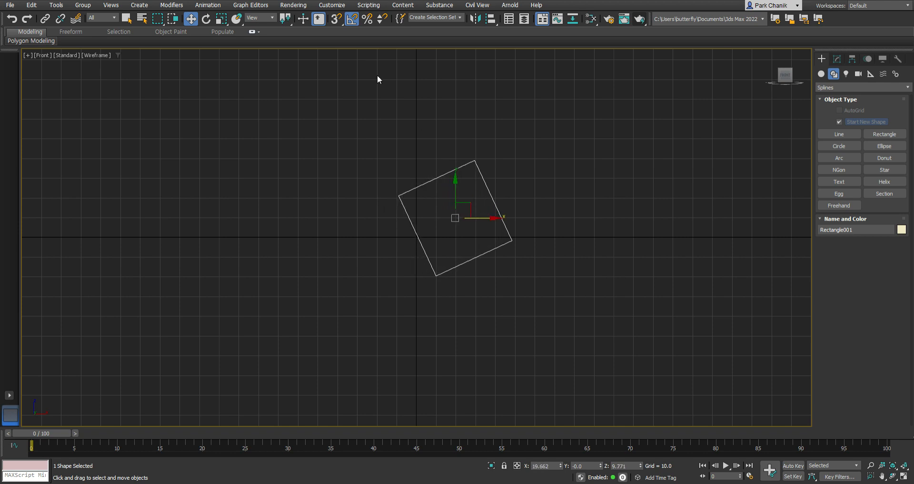
- Turn on the 3D Snaps Toggle and move the tilted rectangle along grid points to X 20, Z 50
click(335, 20)
drag(493, 218, 516, 218)
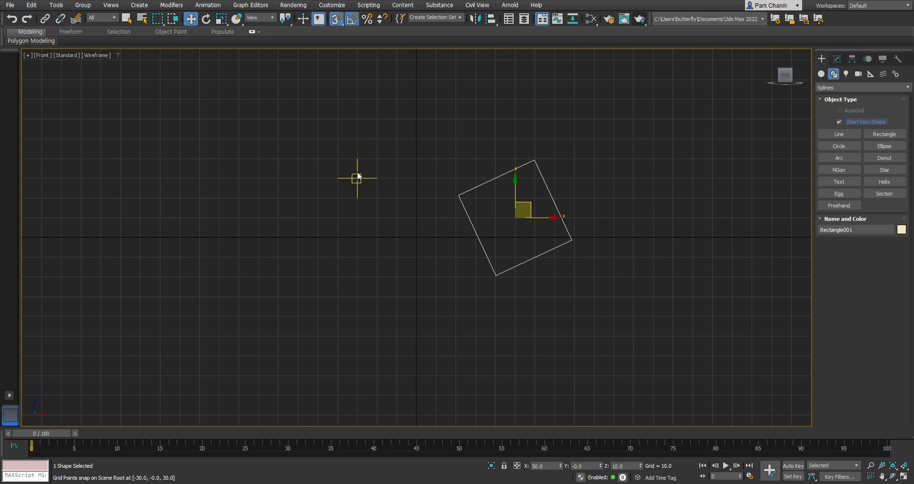
mouse_move(515, 187)
mouse_down()
mouse_move(516, 174)
mouse_move(536, 176)
mouse_move(461, 179)
mouse_move(455, 139)
mouse_up()
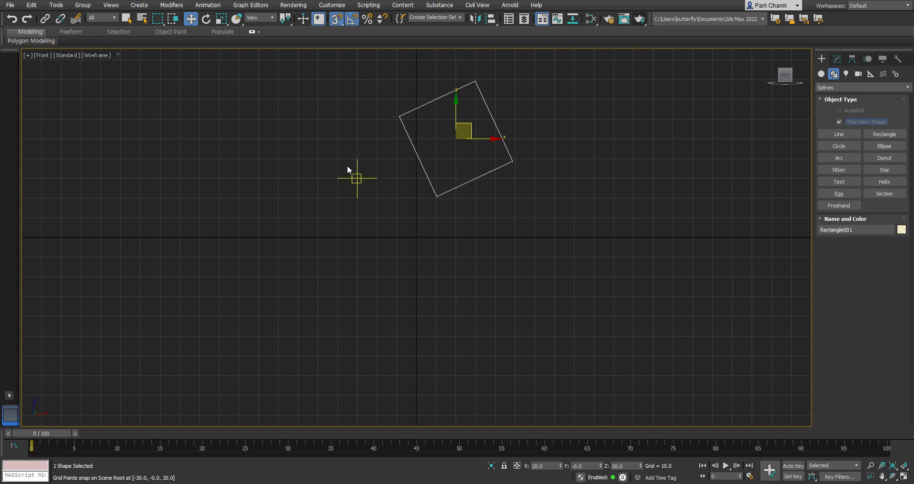
- Scale the rectangle uniformly to about 164 percent, and try scaling it again with Percent Snap turned on
click(220, 20)
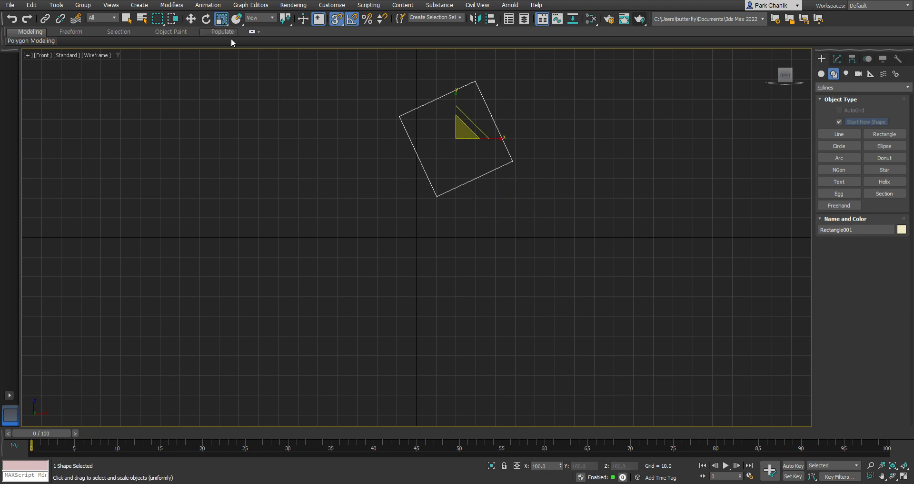
drag(466, 134, 457, 95)
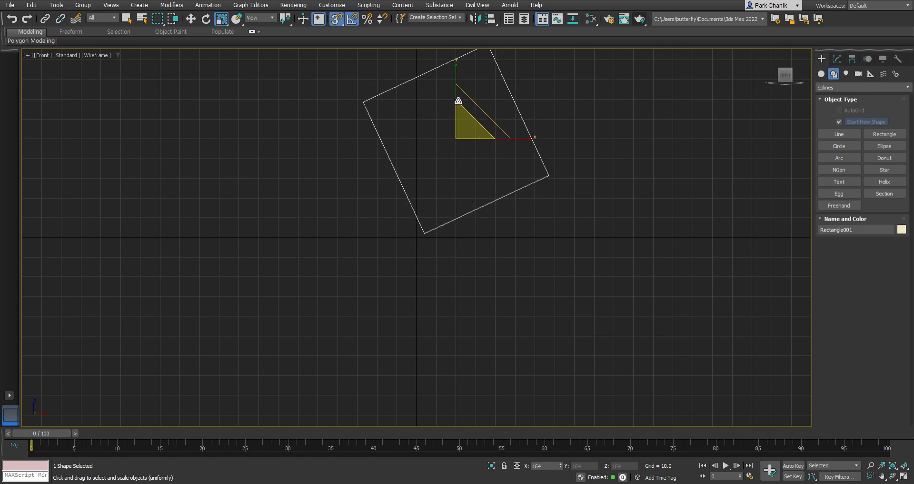
click(367, 19)
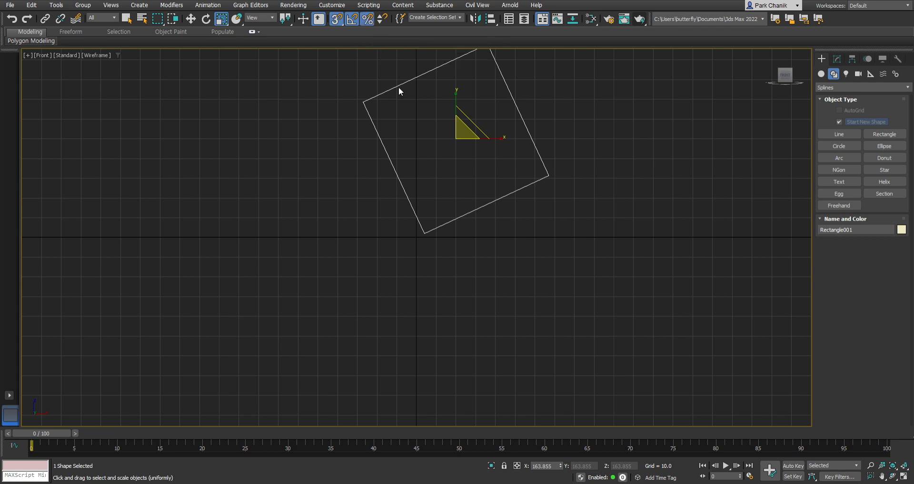
mouse_move(457, 128)
mouse_down()
mouse_move(461, 158)
mouse_move(453, 114)
mouse_move(458, 233)
mouse_move(463, 171)
mouse_move(448, 141)
mouse_up()
- Turn off Percent Snap and Angle Snap, and delete the practice rectangle, keeping grid snapping on
click(367, 19)
click(352, 19)
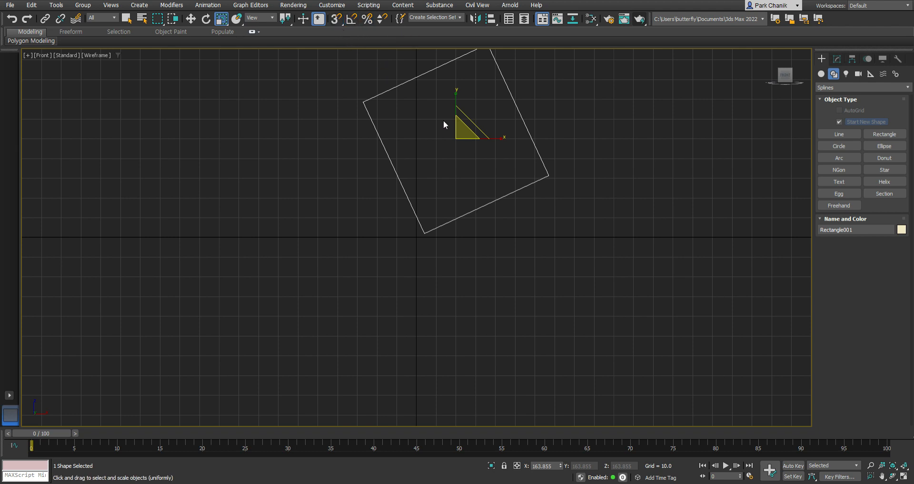
key(Delete)
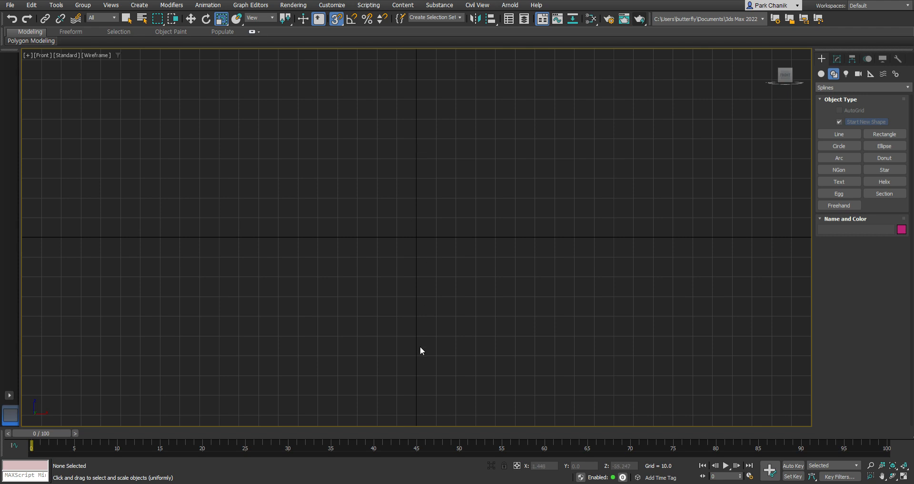
click(338, 19)
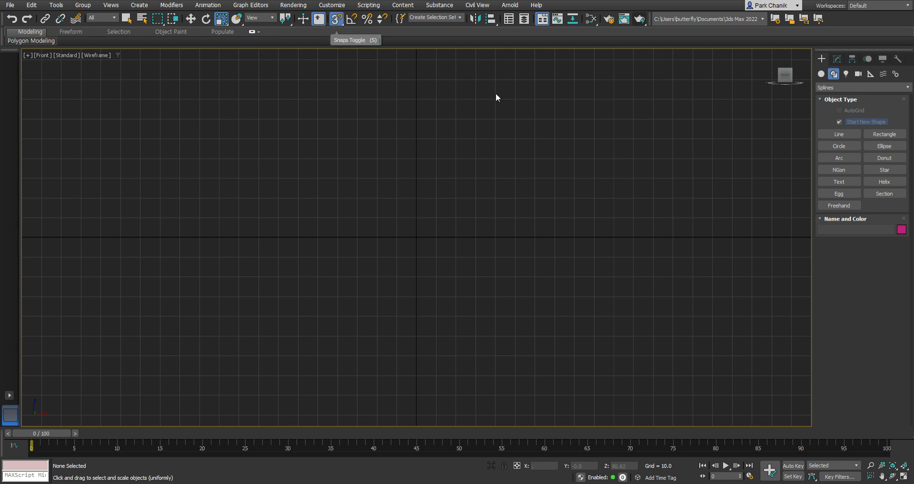
- Draw an open, grid-snapped Line profile from X 0, Z 60 out to X 130 with a V notch, back under and down to X 10, Z -30
click(840, 136)
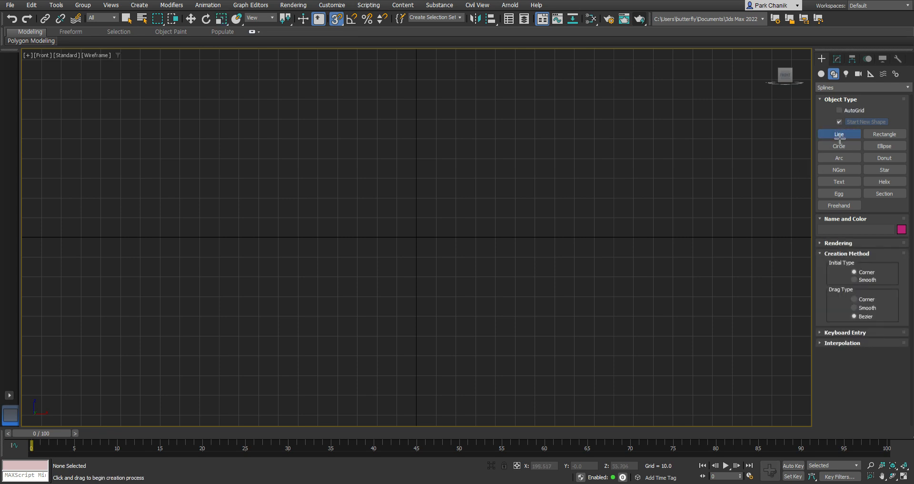
click(417, 119)
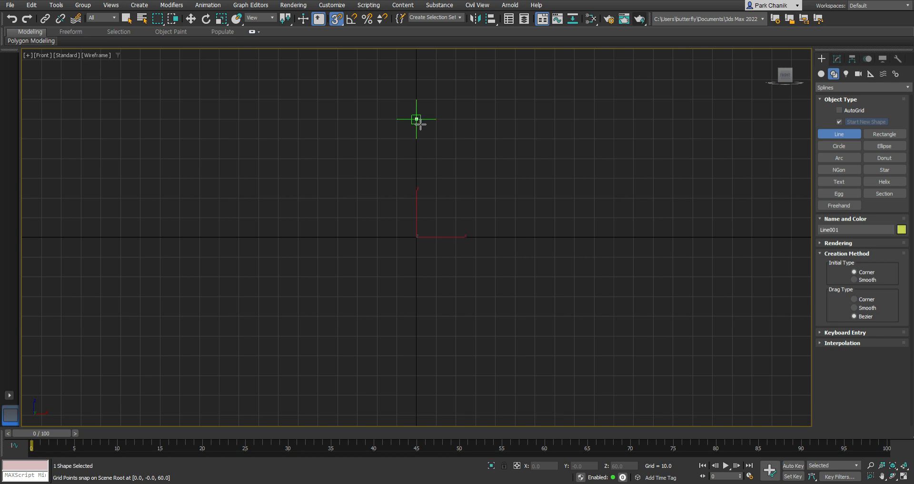
click(595, 119)
click(613, 139)
click(633, 119)
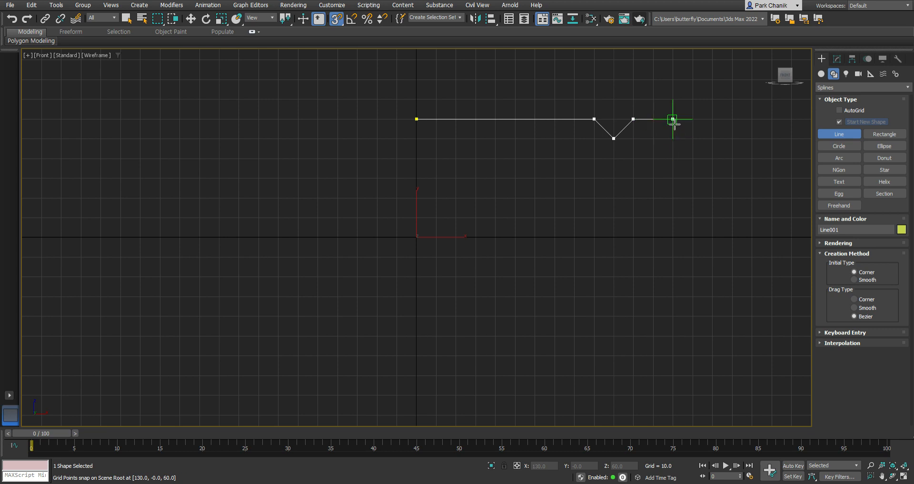
click(673, 119)
click(673, 158)
click(534, 158)
click(535, 237)
click(436, 296)
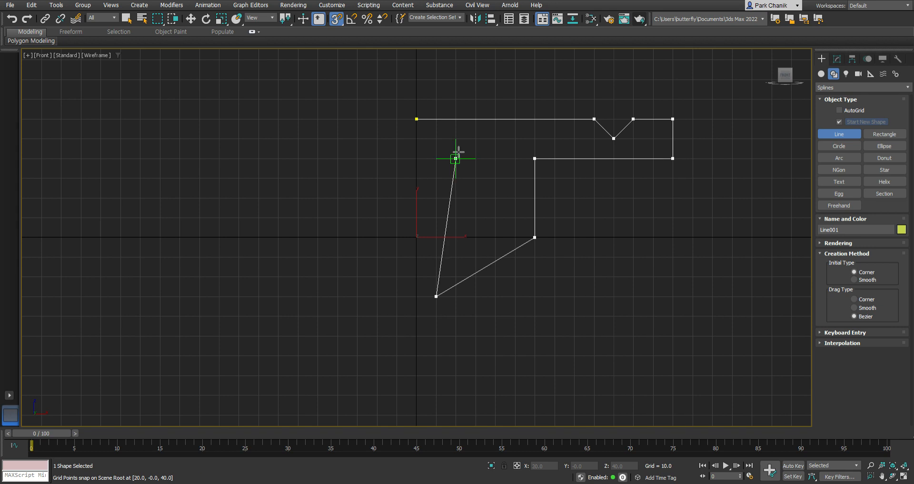
right_click(458, 151)
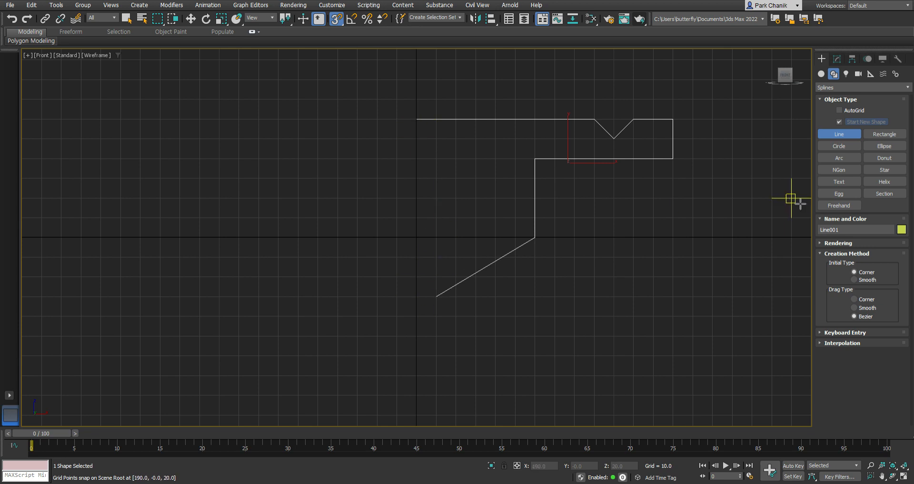
- At Vertex level, move the profile's lowest end vertex to the centre axis at X 0, Z -30
click(836, 59)
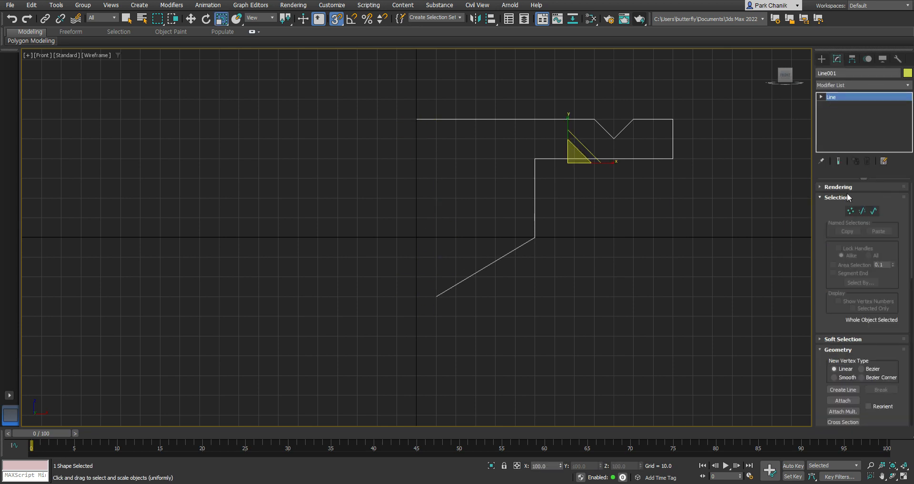
click(851, 211)
click(437, 297)
click(193, 21)
drag(478, 296, 417, 295)
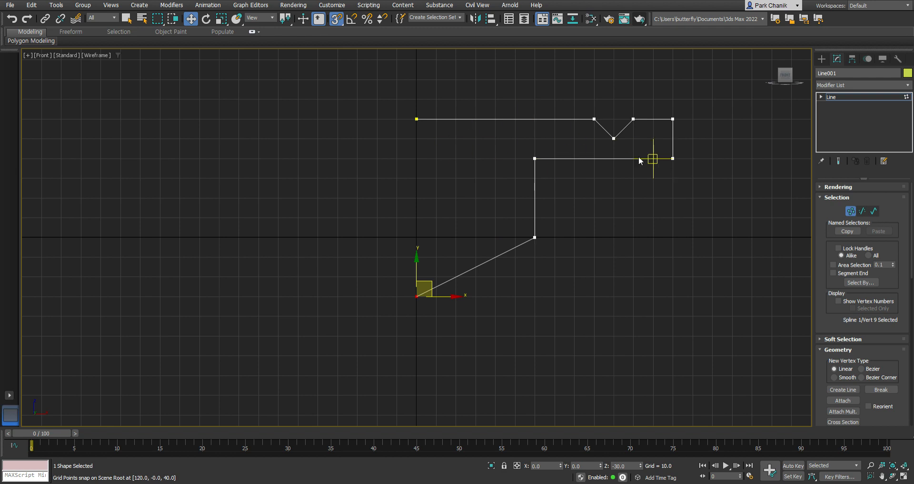
- Turn off grid snapping, raise the lowest end vertex slightly, and move the vertical segment's two vertices inward to X about 43.3
click(336, 19)
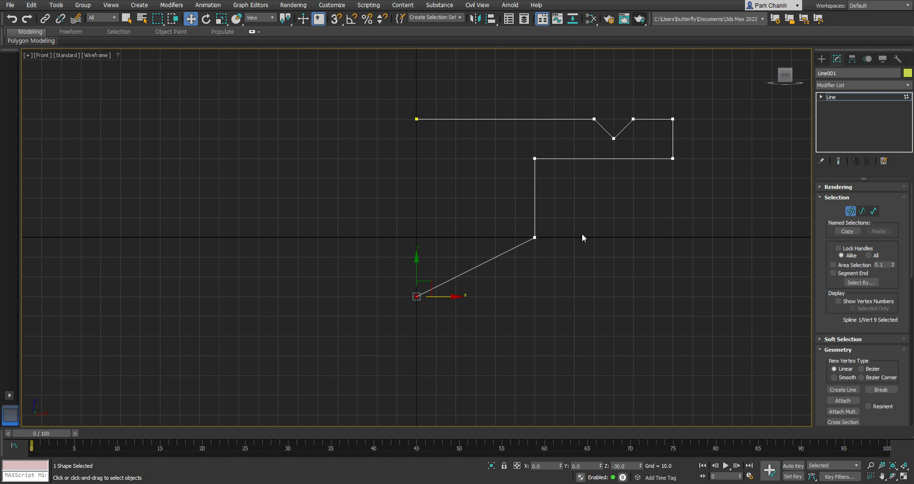
drag(552, 256, 552, 229)
click(416, 295)
drag(415, 268, 415, 251)
drag(533, 267, 503, 154)
drag(555, 165, 547, 168)
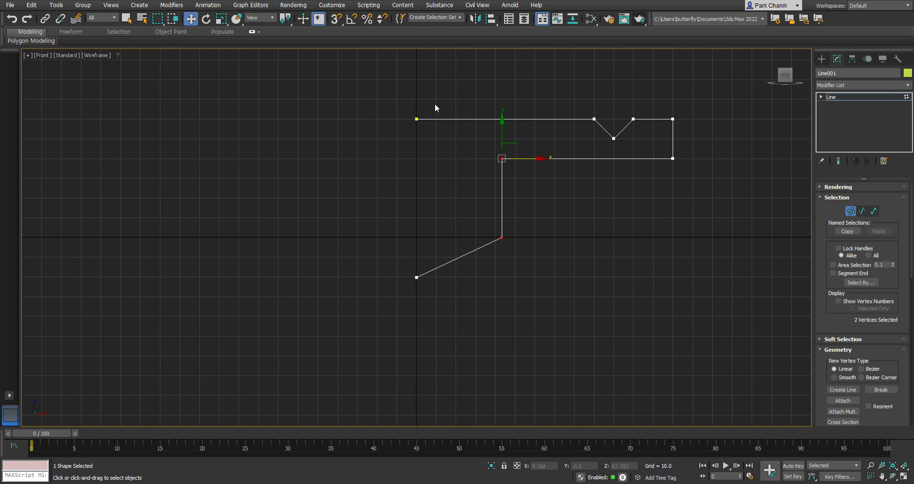
- Make the V notch shallower and narrower, with its lowest vertex at Z about 57.2 and its outer vertex at X about 104.7
middle_drag(460, 149, 438, 196)
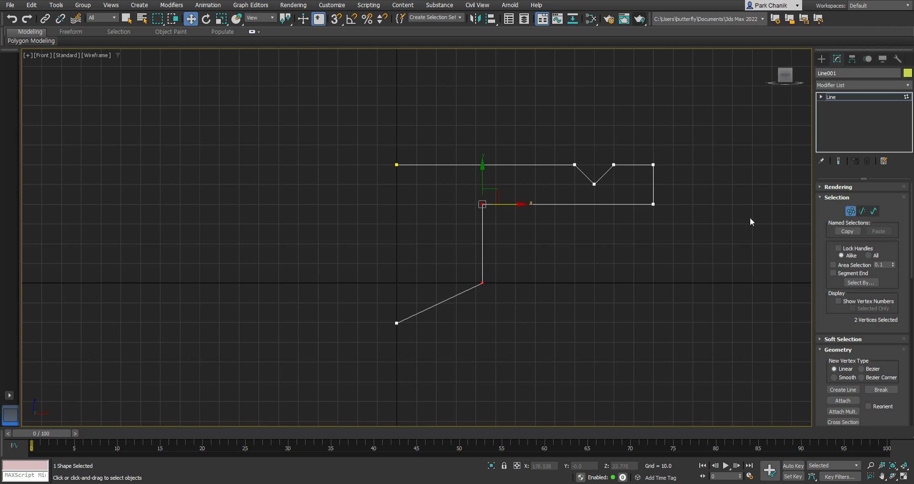
click(594, 185)
drag(594, 164, 591, 154)
scroll(606, 173, up, 5)
middle_drag(608, 176, 544, 203)
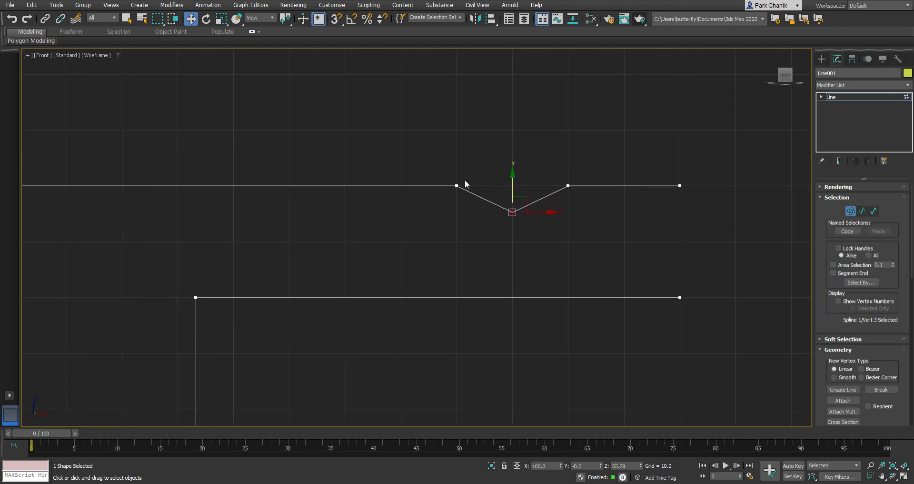
click(456, 185)
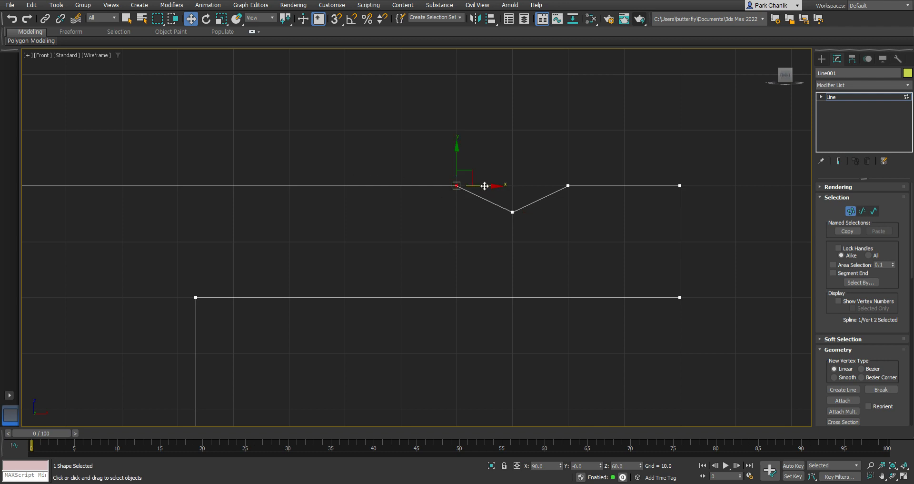
drag(490, 185, 514, 182)
click(512, 212)
click(567, 185)
drag(604, 189, 575, 183)
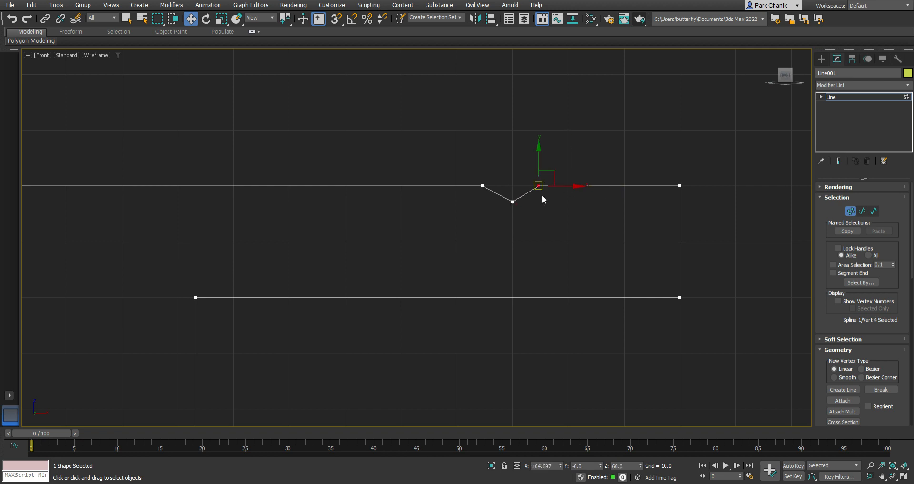
- Convert the notch's lowest vertex to Bezier, level its handles into a smooth curve, and move the inner notch vertex to X about 95
click(512, 199)
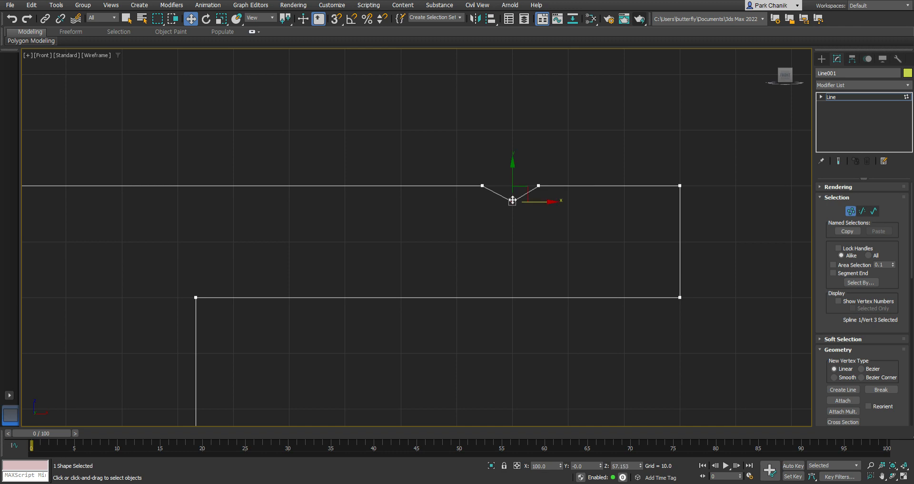
right_click(510, 197)
click(498, 137)
click(521, 197)
click(512, 201)
click(516, 195)
click(513, 202)
drag(501, 196, 499, 202)
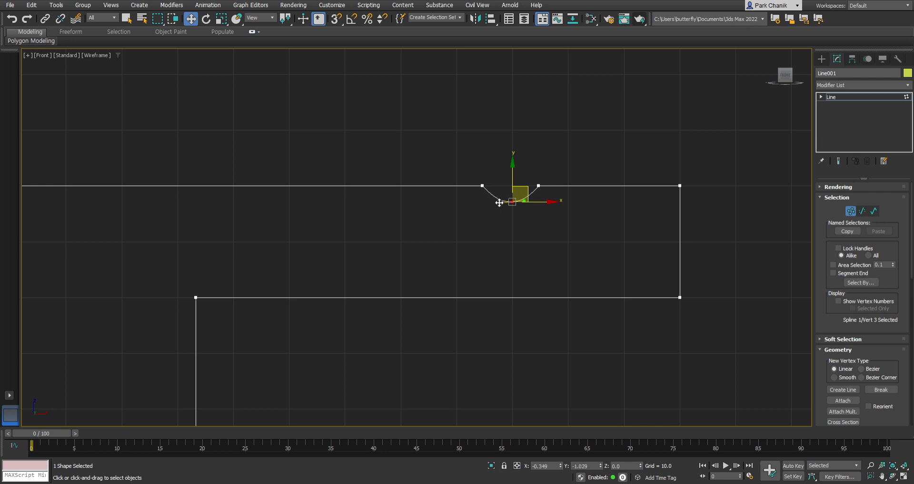
scroll(533, 204, up, 5)
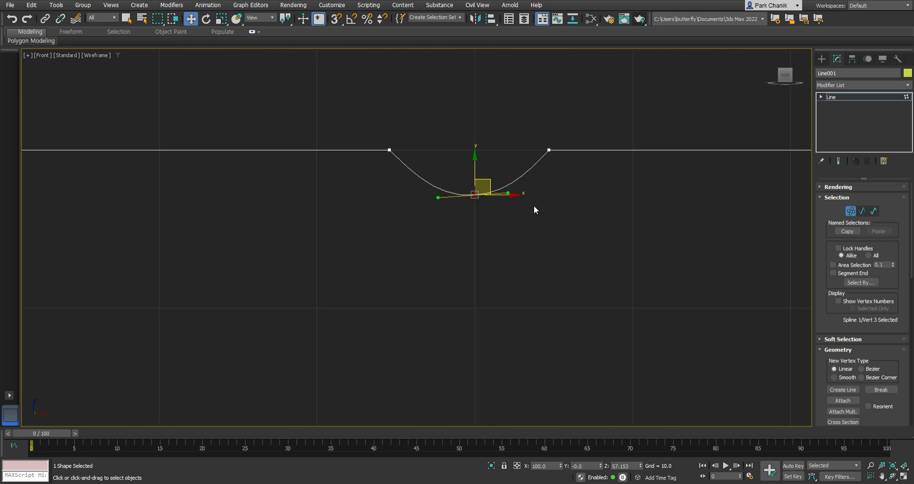
drag(439, 197, 438, 192)
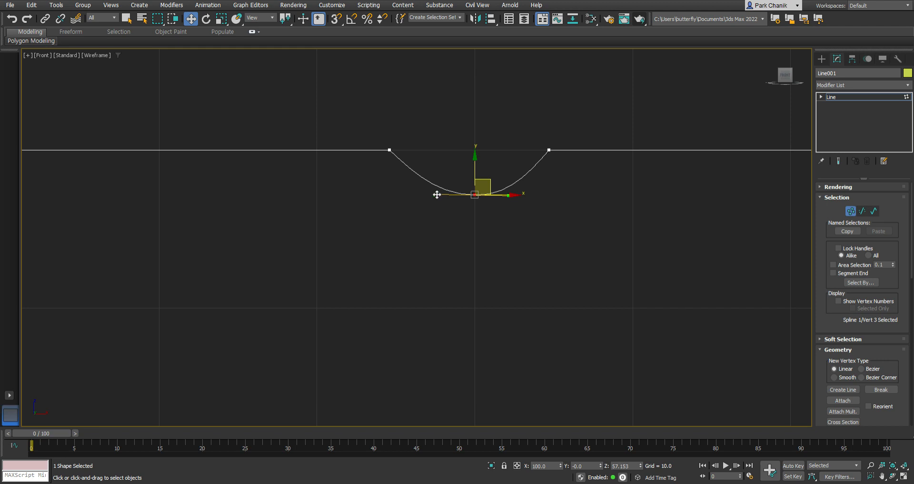
click(390, 150)
drag(420, 150, 424, 150)
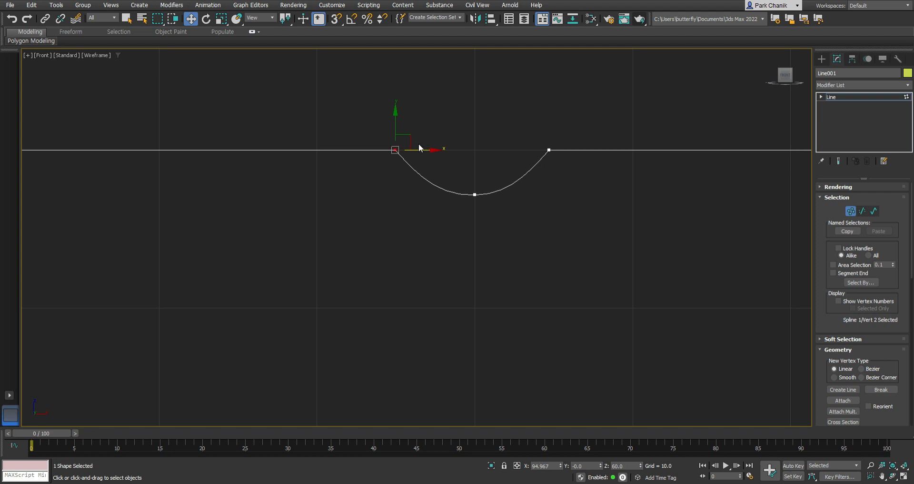
- Fillet the two upper vertices where the notch meets the tabletop edge
drag(564, 175, 569, 171)
scroll(661, 255, down, 2)
drag(851, 337, 808, 210)
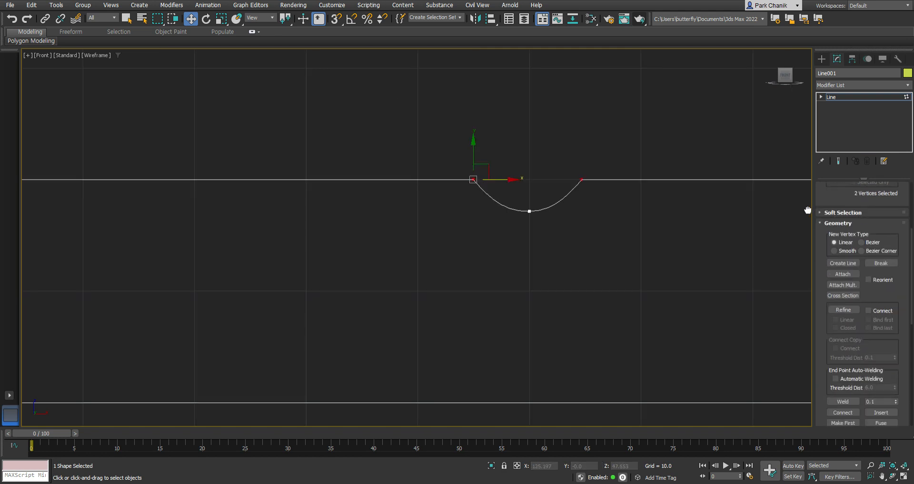
drag(826, 374, 796, 230)
click(853, 308)
drag(587, 178, 584, 166)
- Leave Fillet and raise the two vertices of the tabletop's underside to make the top thinner
scroll(598, 228, down, 6)
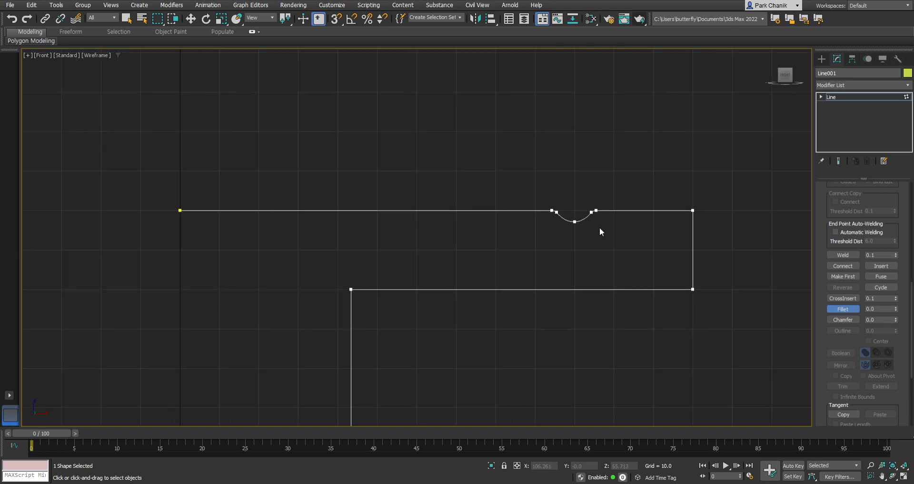
drag(323, 251, 714, 307)
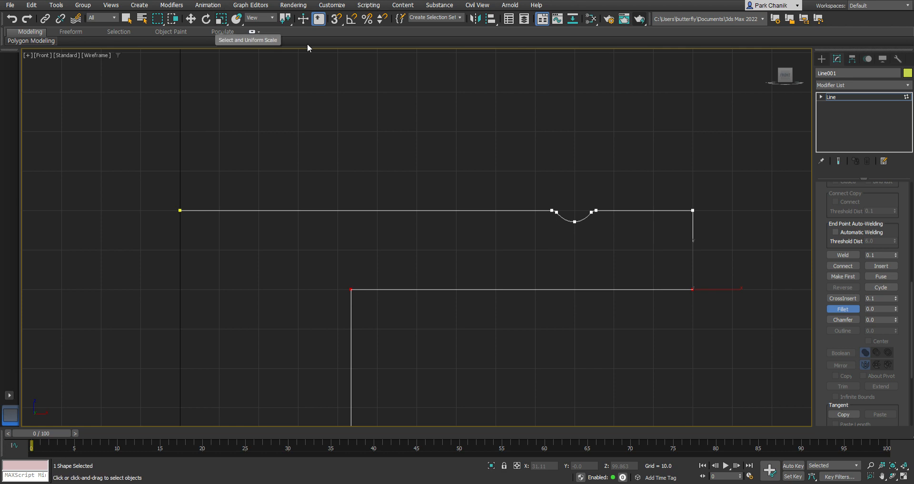
click(847, 310)
key(w)
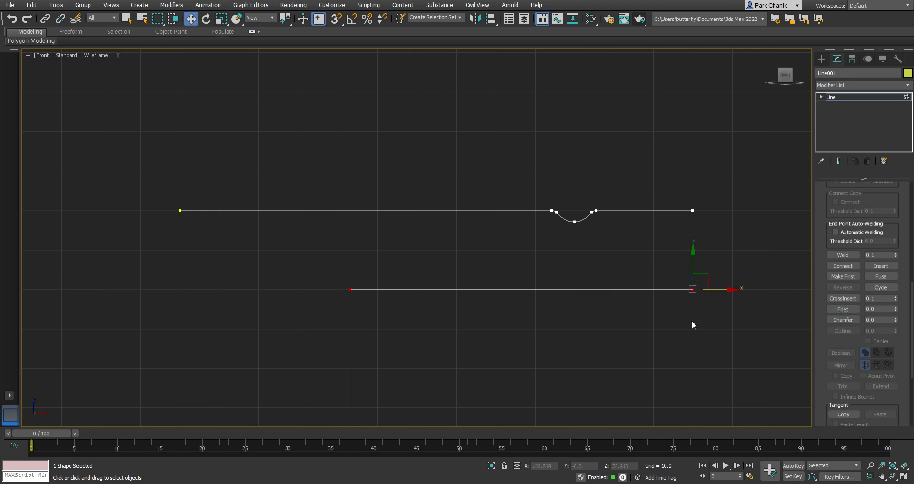
click(820, 96)
click(832, 96)
scroll(685, 205, down, 5)
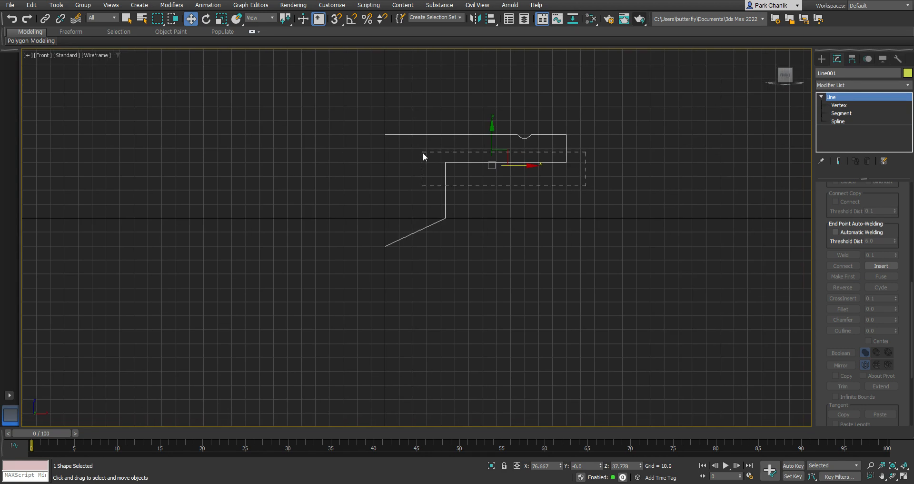
click(838, 106)
click(566, 162)
drag(566, 125, 563, 109)
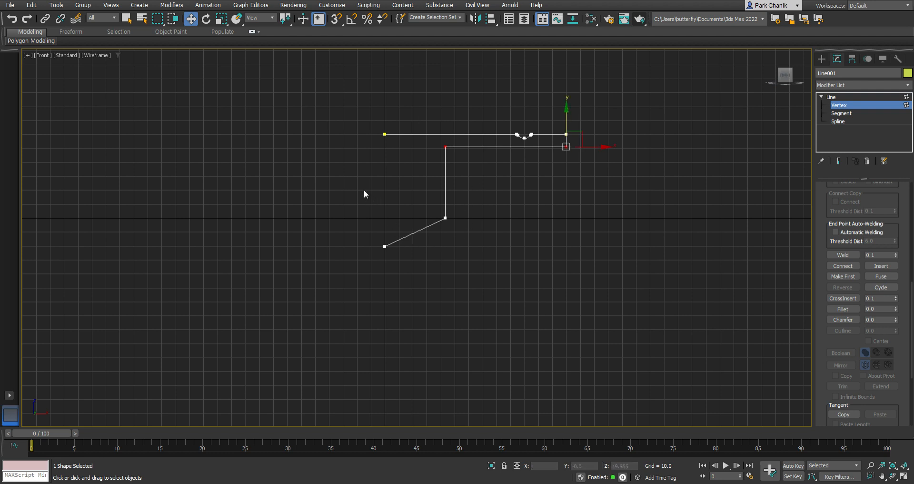
- Raise the two lowest profile vertices together, bringing the outer corner to Z about 10.6
drag(467, 265, 467, 264)
drag(446, 194, 446, 179)
click(492, 202)
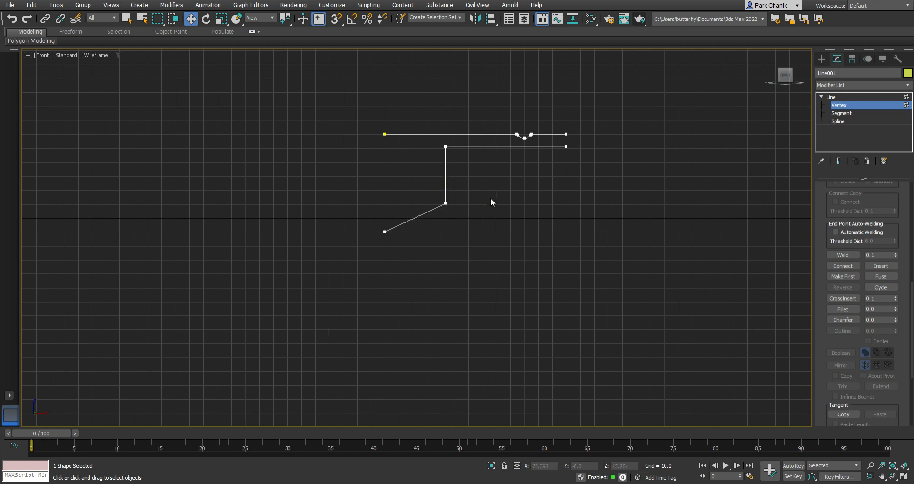
- Convert the stem's lower outer vertex to Bezier Corner and pull its lower handle down and outward to round the profile's base
click(446, 203)
scroll(516, 203, up, 5)
middle_drag(516, 206, 622, 257)
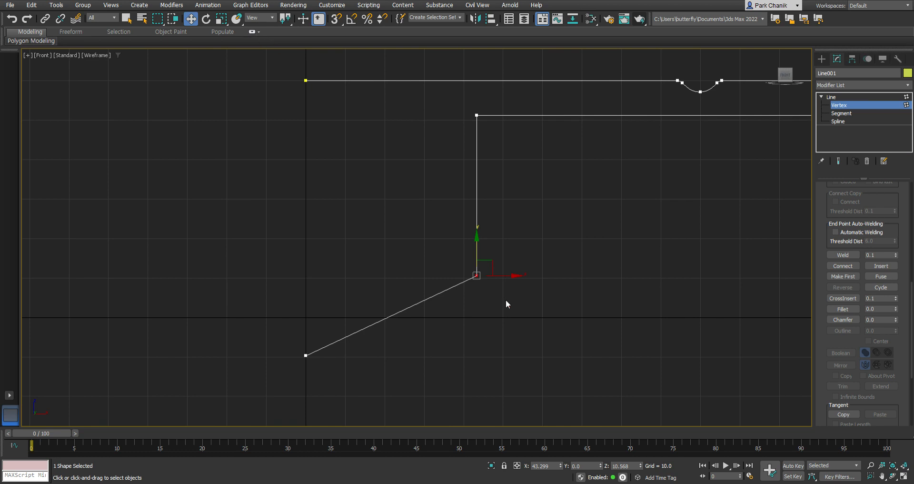
right_click(476, 275)
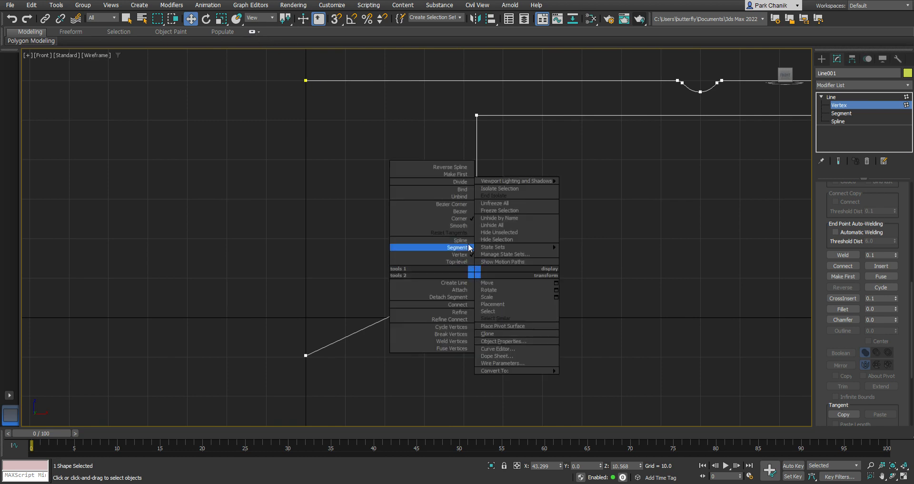
click(465, 204)
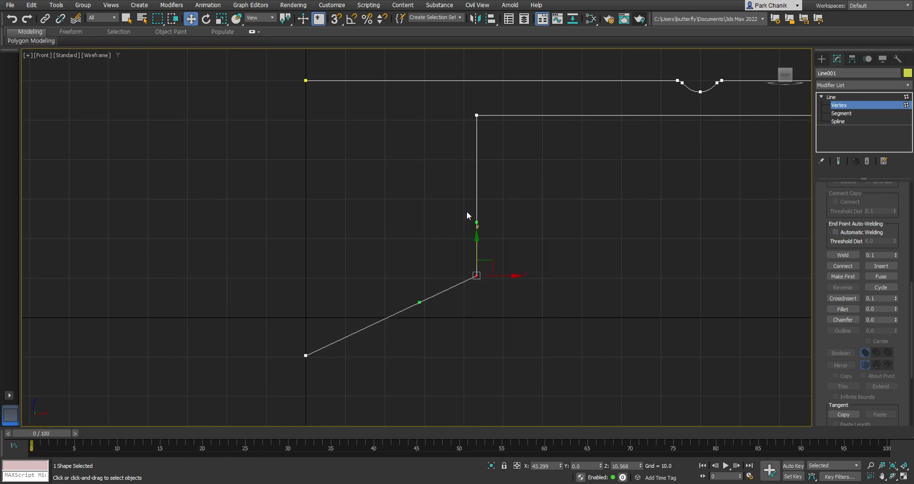
drag(417, 303, 450, 338)
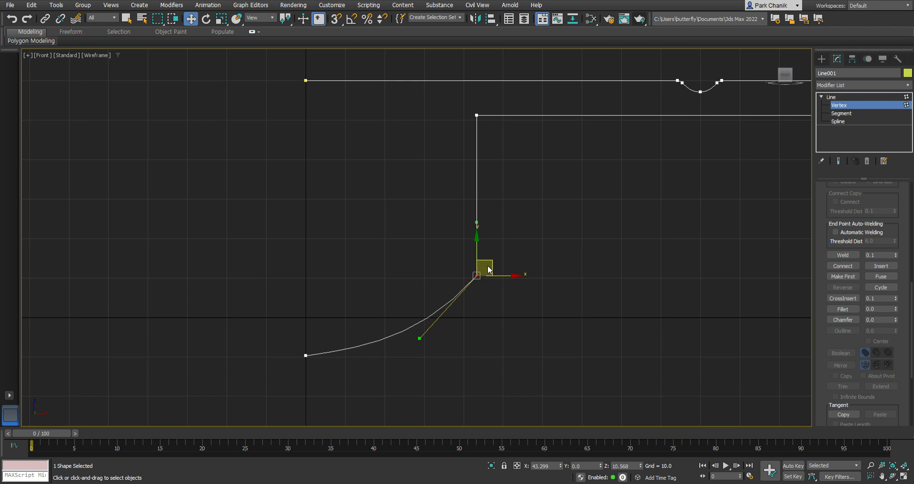
drag(421, 339, 481, 349)
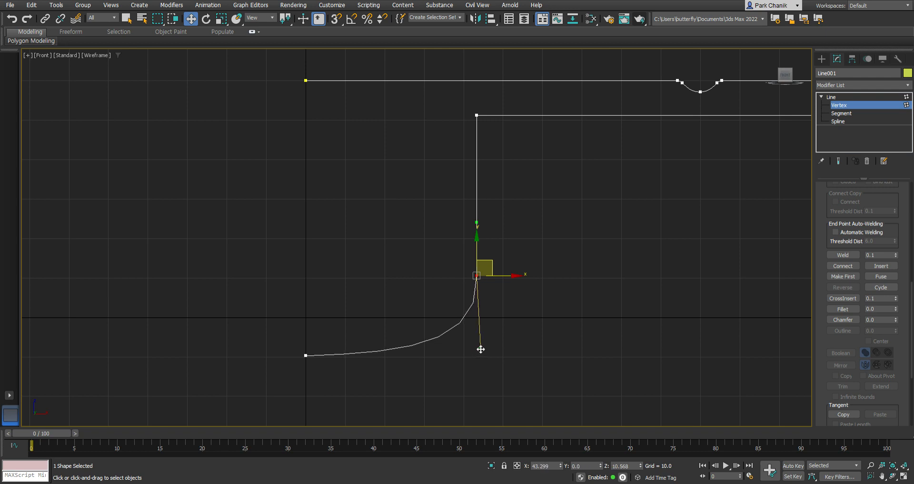
- Fillet the two vertices at the tabletop's outer edge, undoing the first oversized rounding and reapplying it with a smaller radius
middle_drag(648, 309, 452, 350)
drag(672, 201, 600, 99)
drag(824, 346, 818, 248)
drag(822, 380, 827, 355)
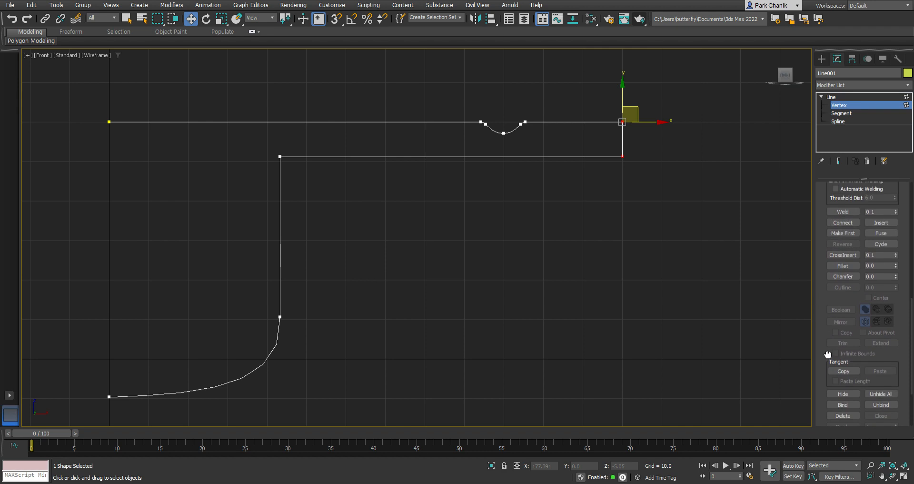
click(842, 265)
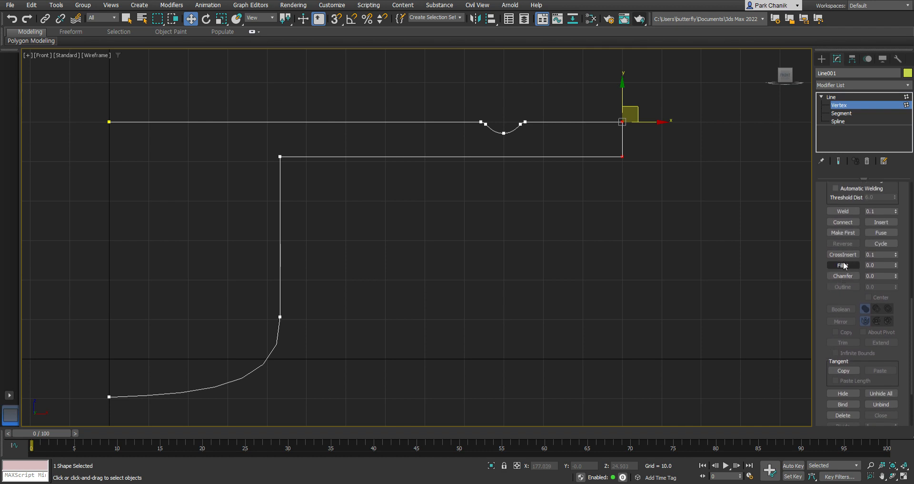
drag(624, 154, 630, 148)
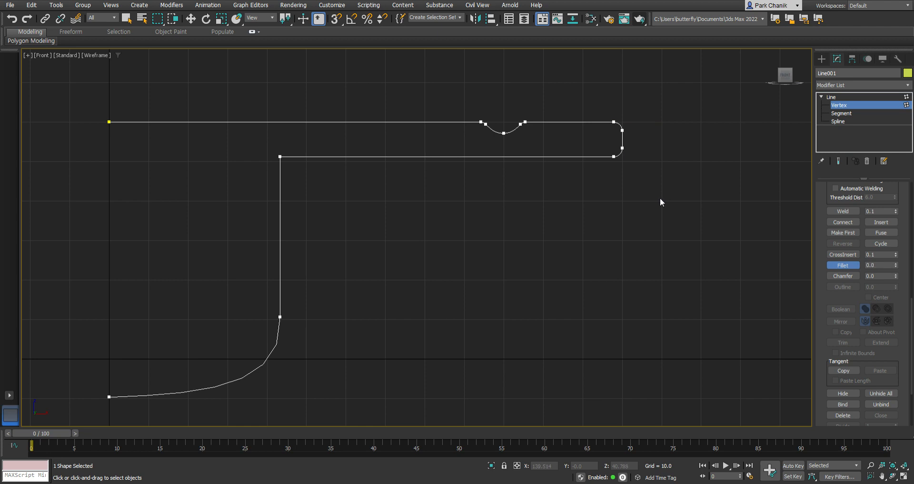
key(ctrl+z)
drag(624, 157, 625, 153)
middle_drag(469, 232, 571, 204)
scroll(582, 223, down, 4)
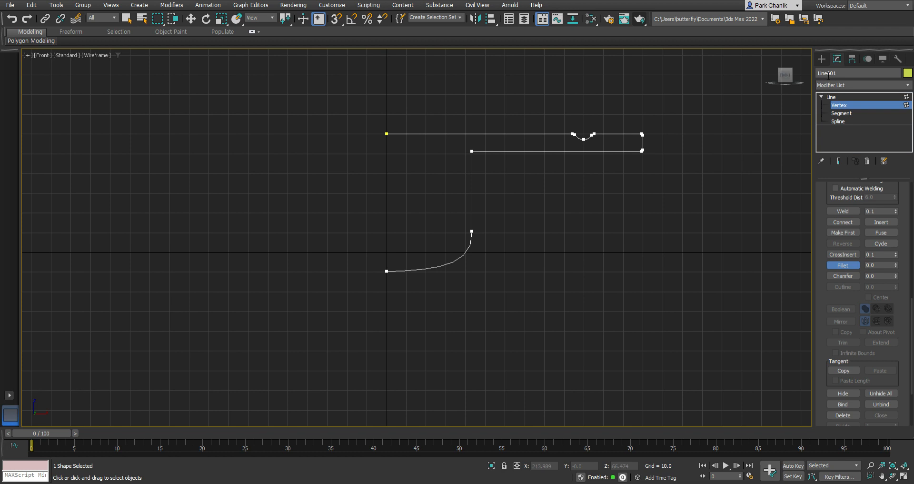
- Leave vertex editing and apply a Lathe modifier to the half-profile
click(823, 60)
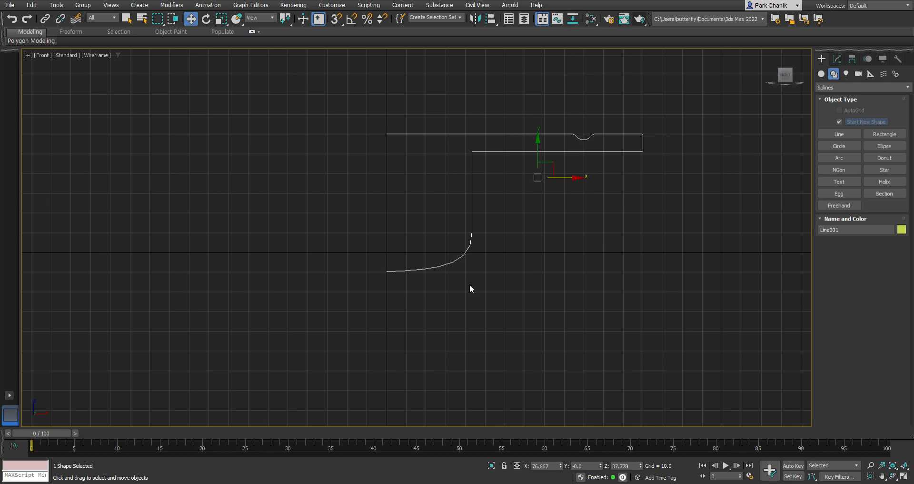
middle_drag(602, 300, 568, 326)
scroll(567, 326, up, 3)
middle_drag(485, 235, 578, 268)
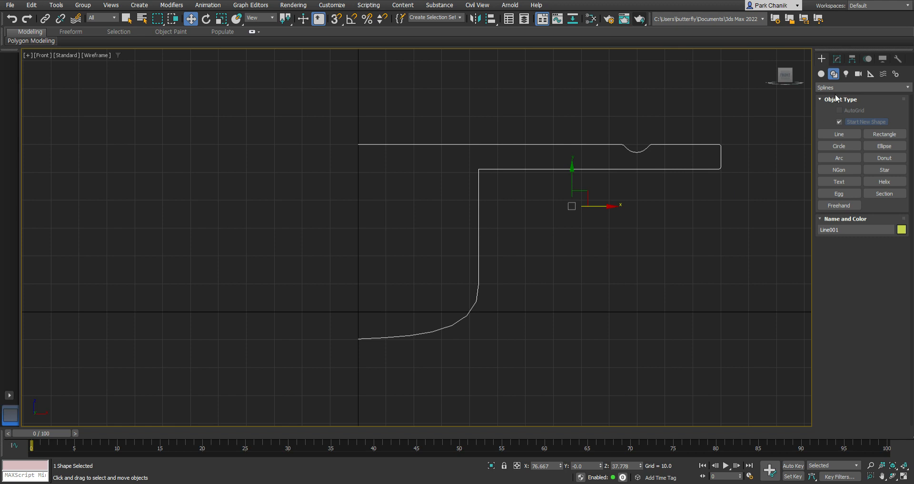
click(839, 58)
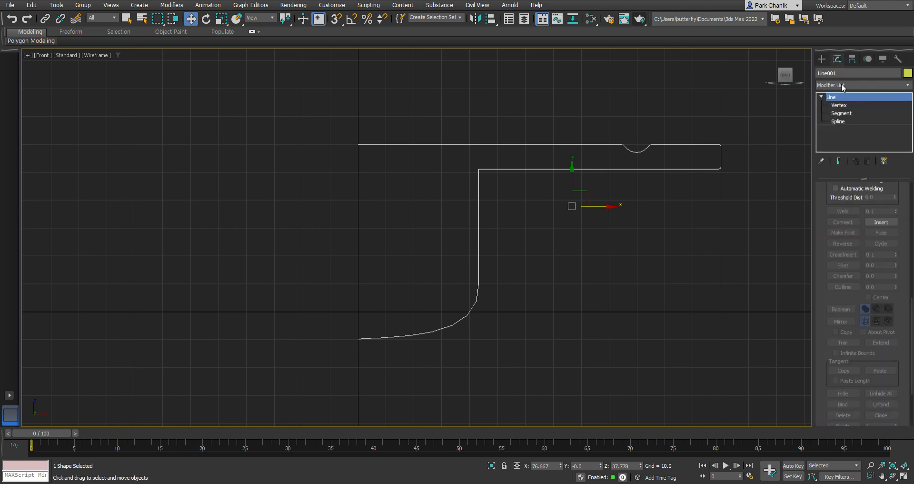
click(842, 84)
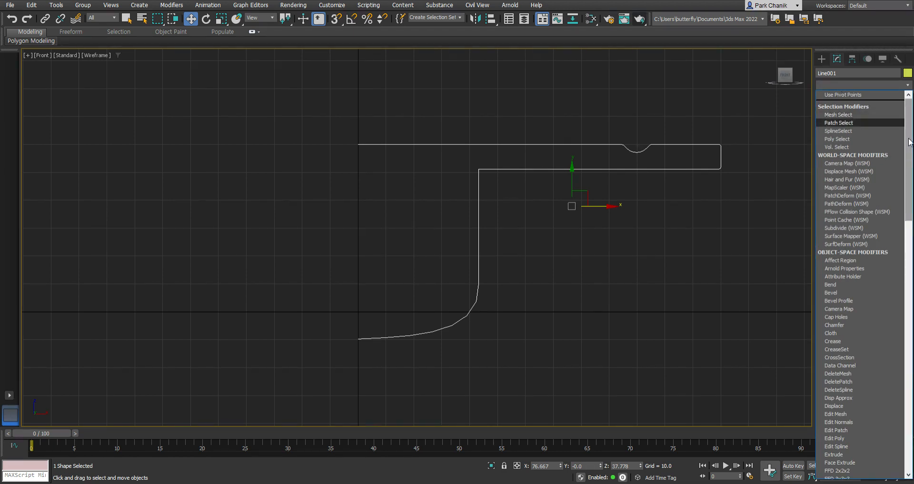
scroll(912, 140, down, 7)
scroll(908, 214, down, 5)
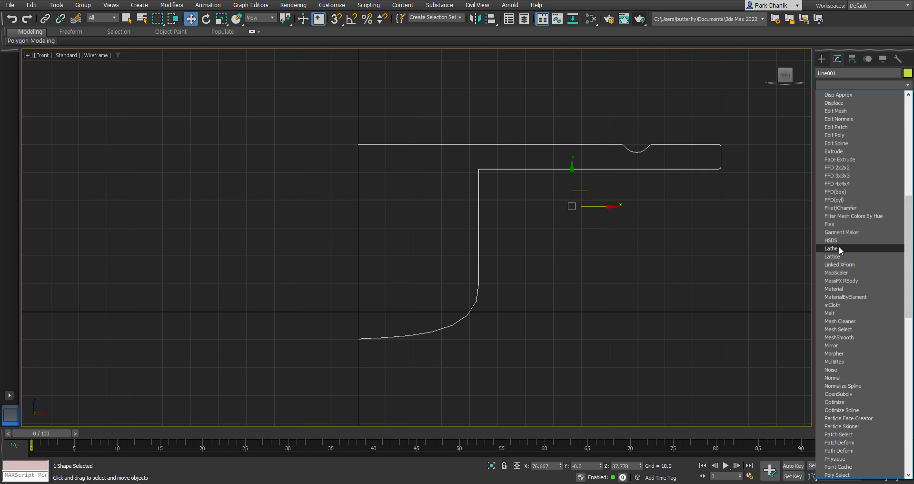
click(839, 246)
middle_drag(804, 276, 701, 253)
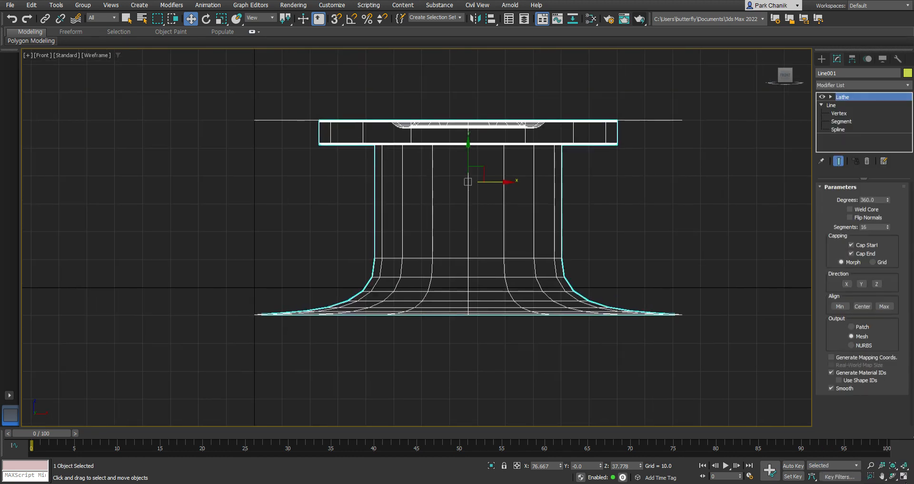
- Show the lathed shape in a maximized Perspective view and align the Lathe axis to Min
click(904, 476)
middle_drag(720, 368, 612, 398)
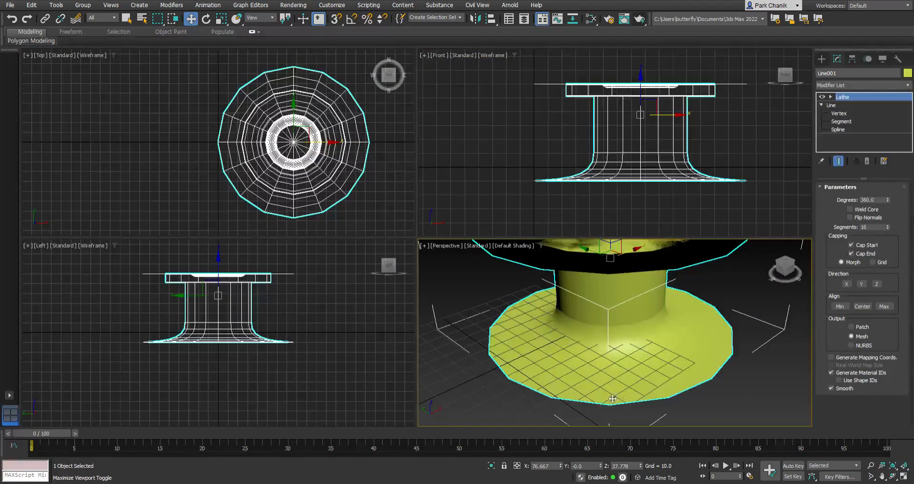
middle_drag(774, 302, 773, 344)
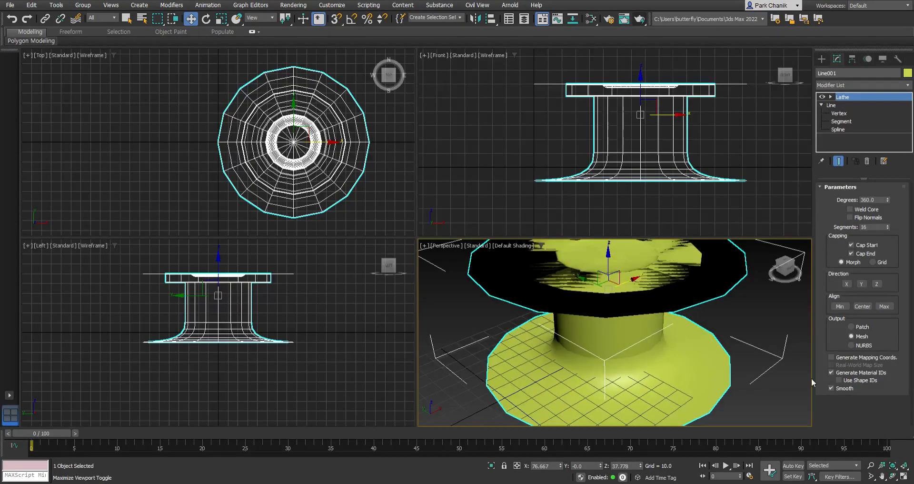
click(904, 477)
scroll(668, 305, down, 3)
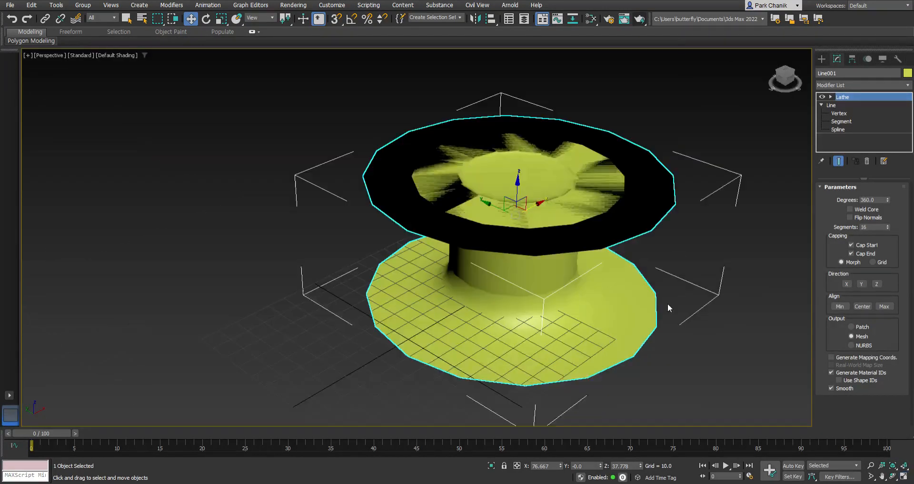
middle_drag(667, 304, 644, 283)
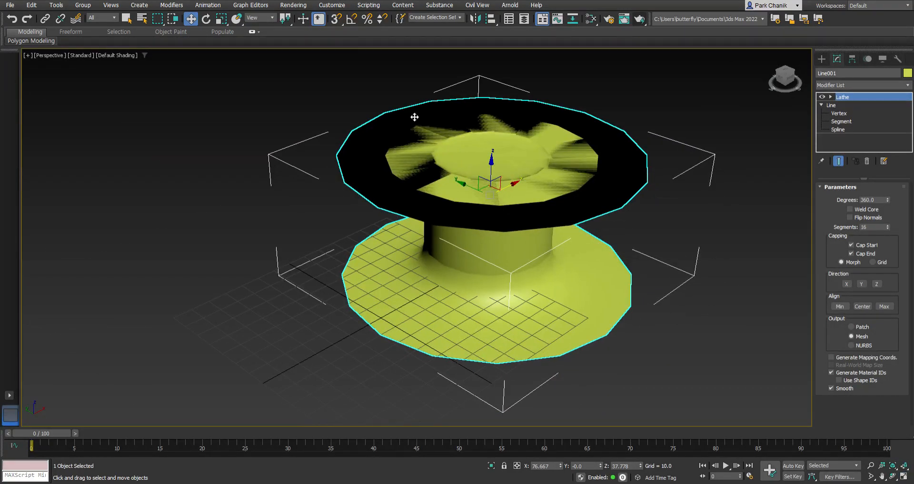
click(840, 128)
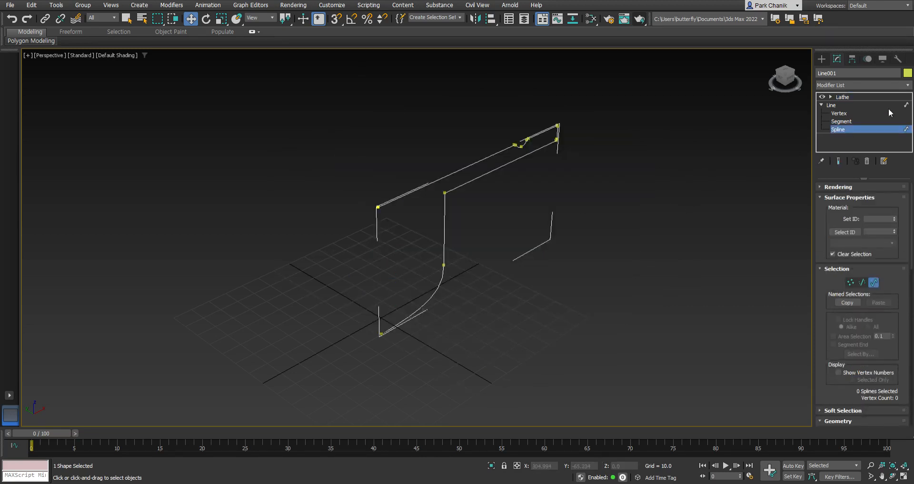
click(860, 96)
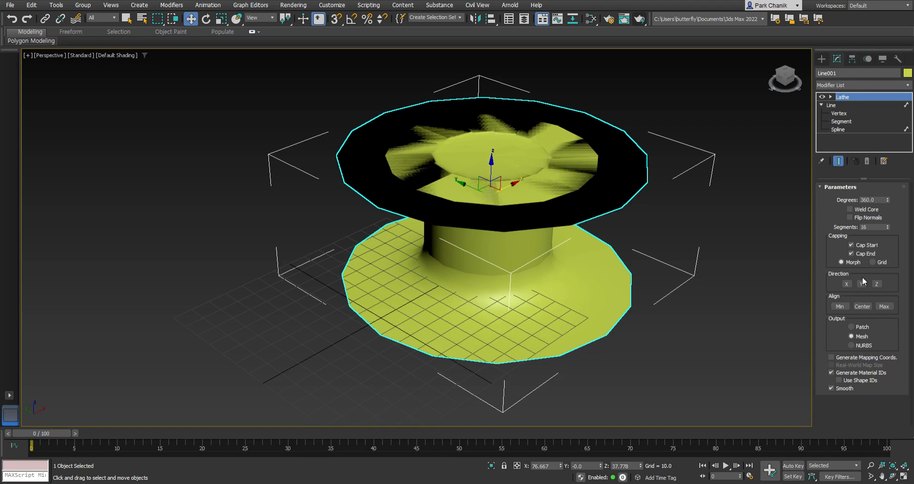
click(841, 306)
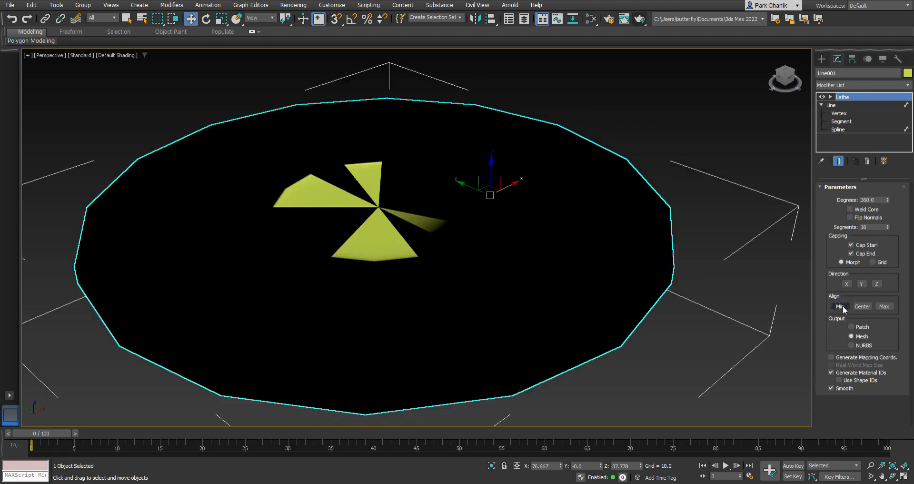
- Inspect the lathed tabletop from above and turn on Flip Normals to correct its inverted faces
middle_drag(675, 286, 700, 264)
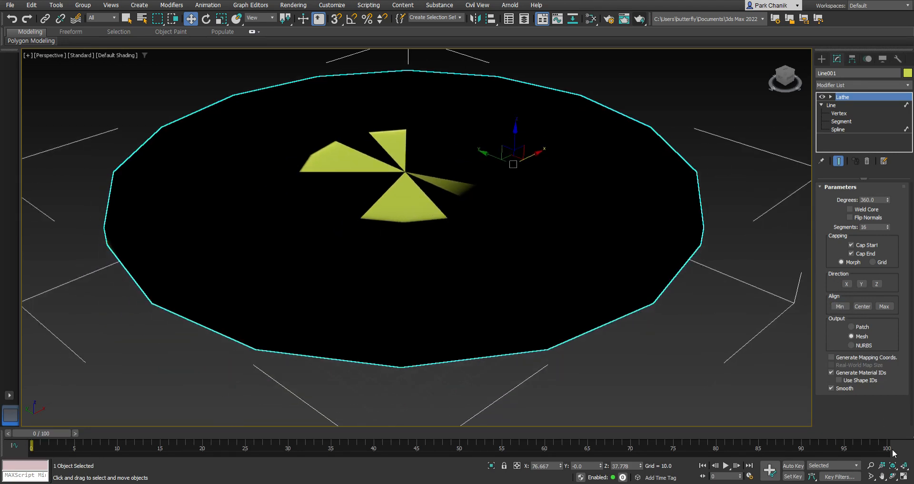
click(893, 475)
drag(644, 367, 471, 289)
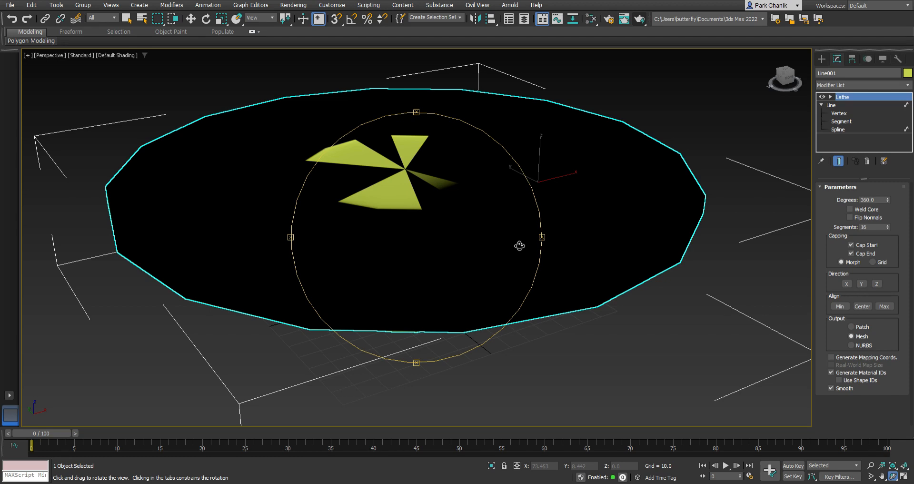
drag(495, 237, 461, 244)
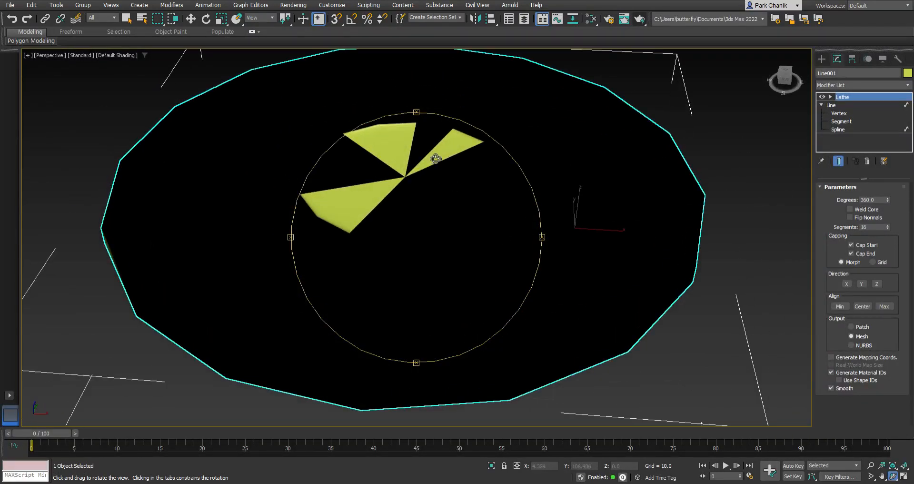
click(850, 217)
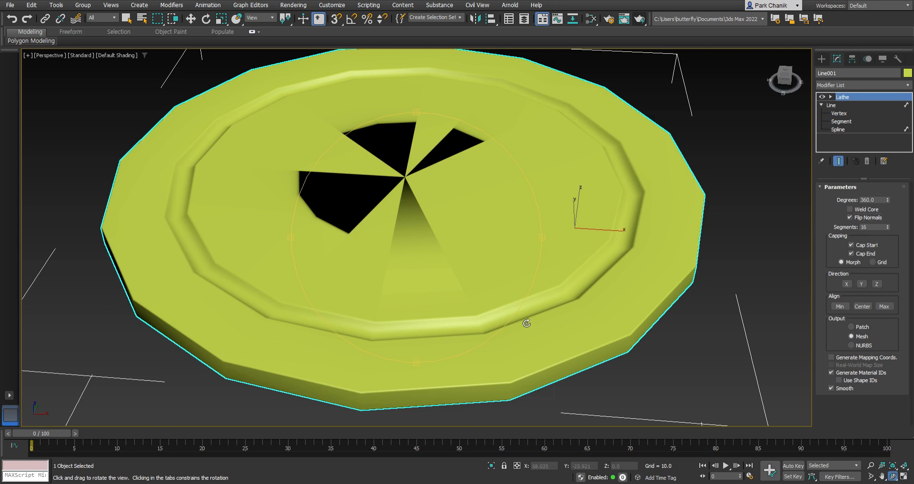
- Turn on Weld Core for the Lathe to clean up the centre of the tabletop
drag(444, 302, 404, 180)
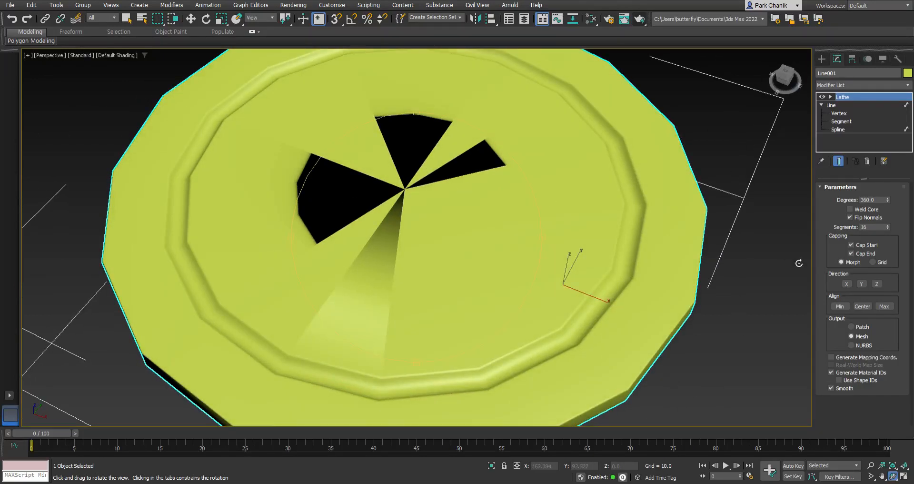
click(853, 209)
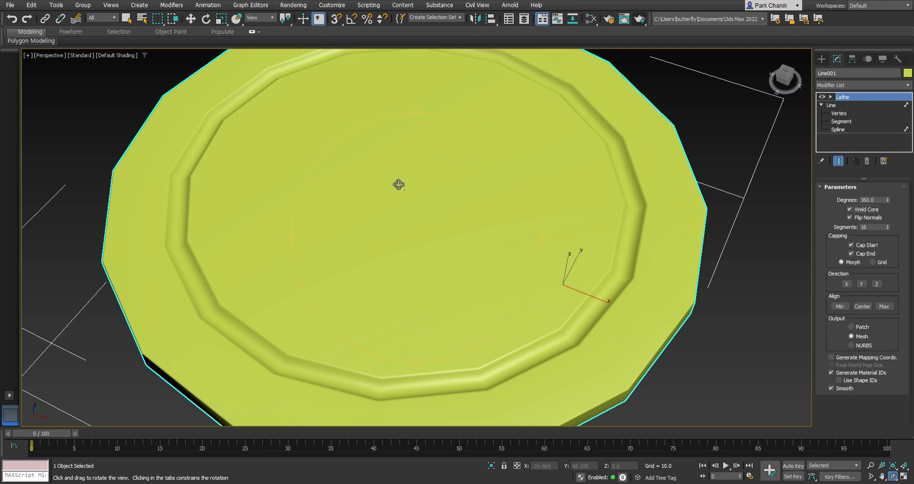
mouse_move(425, 283)
mouse_down()
mouse_move(441, 167)
mouse_move(467, 196)
mouse_move(421, 270)
mouse_up()
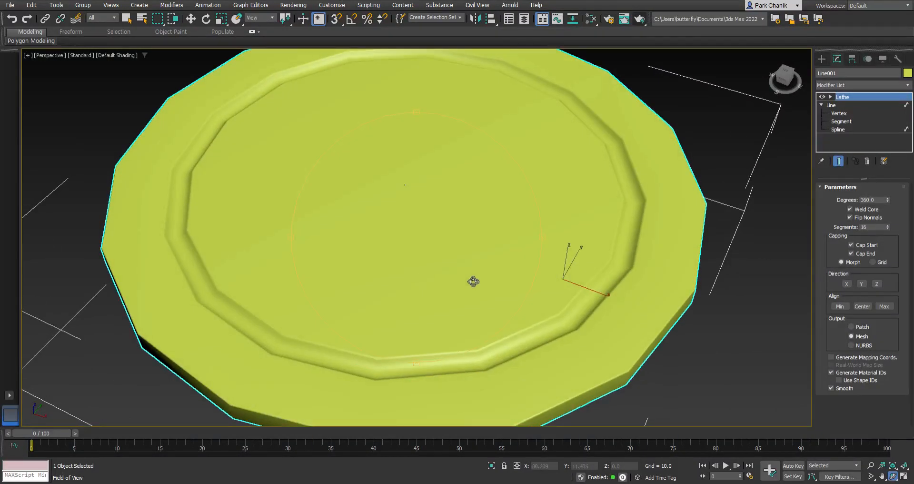
scroll(473, 281, down, 3)
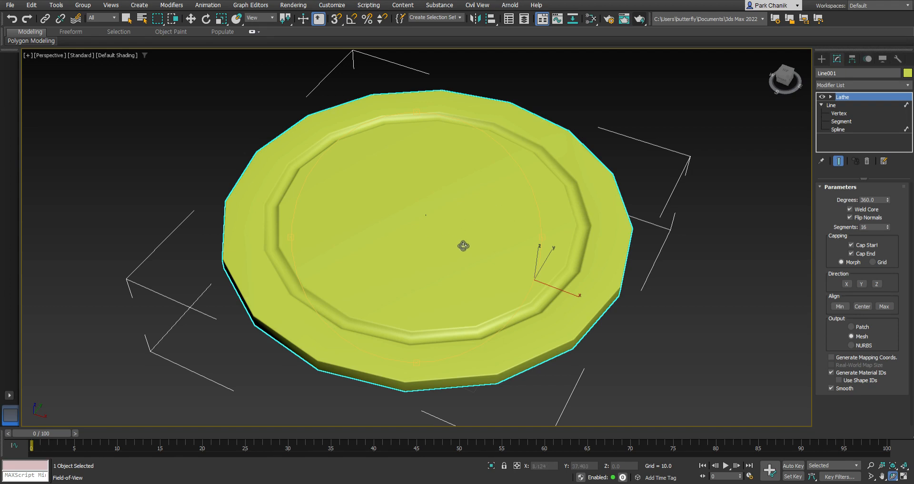
- Return to the base line's vertex level in the Front view and select the five vertices of the tabletop's notch
click(840, 130)
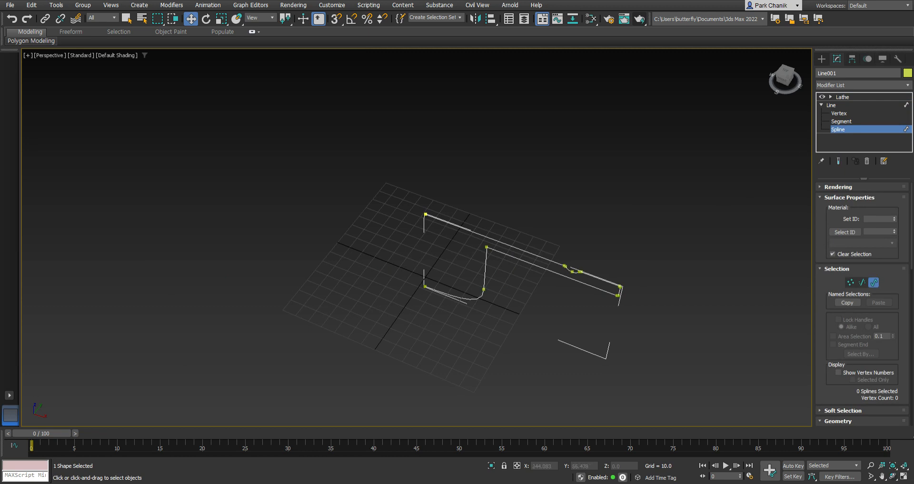
key(alt+w)
scroll(689, 123, up, 2)
middle_drag(689, 123, 599, 270)
scroll(589, 196, up, 1)
middle_drag(589, 196, 612, 140)
scroll(612, 141, up, 1)
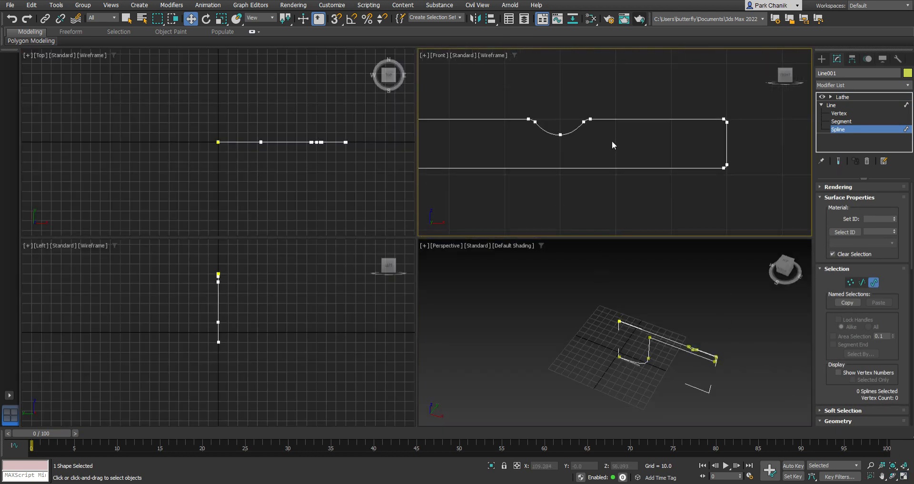
drag(593, 144, 602, 147)
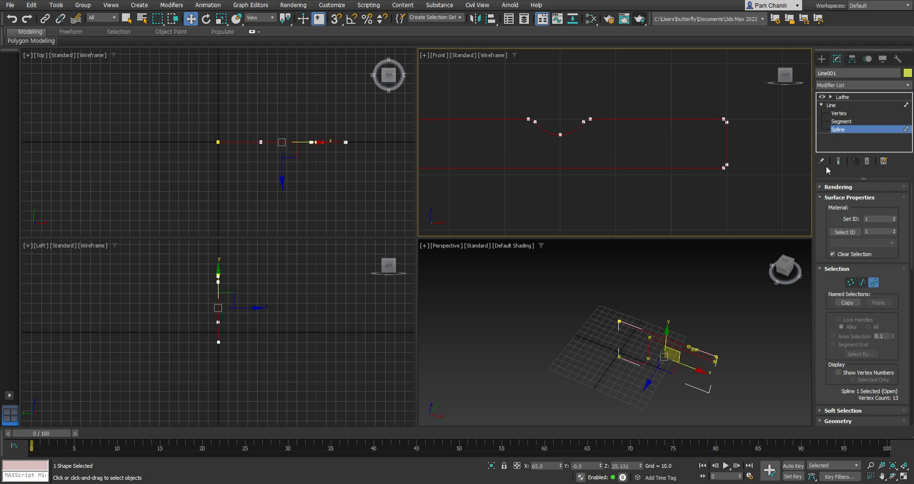
click(838, 114)
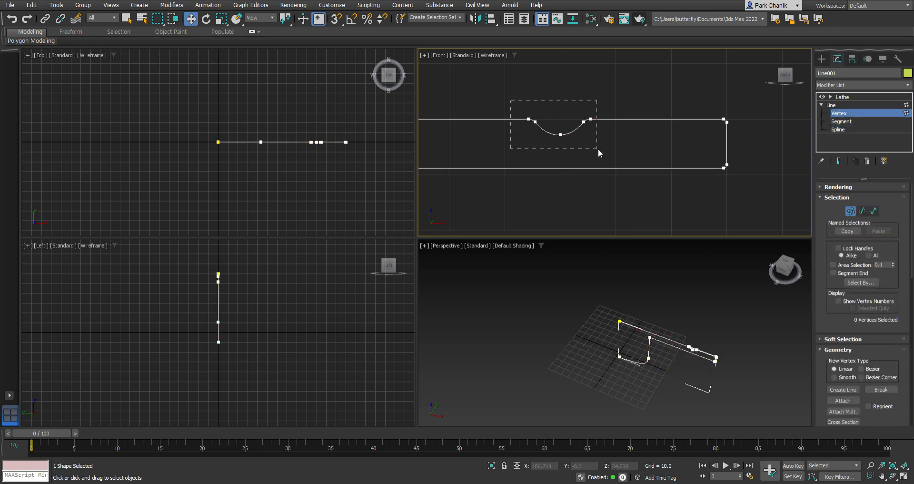
drag(598, 149, 598, 148)
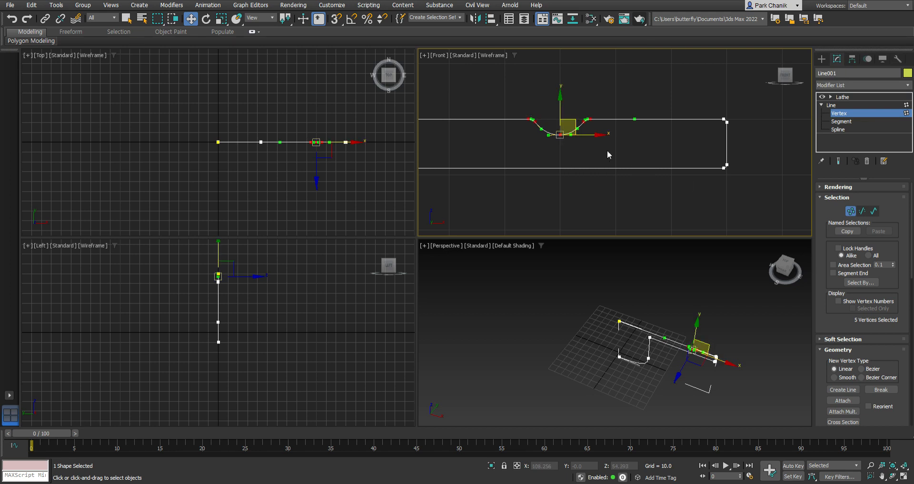
- Move the five selected notch vertices along X, outward to near the tabletop's rim
scroll(606, 157, down, 3)
middle_drag(527, 152, 453, 123)
scroll(596, 136, up, 6)
scroll(453, 124, down, 2)
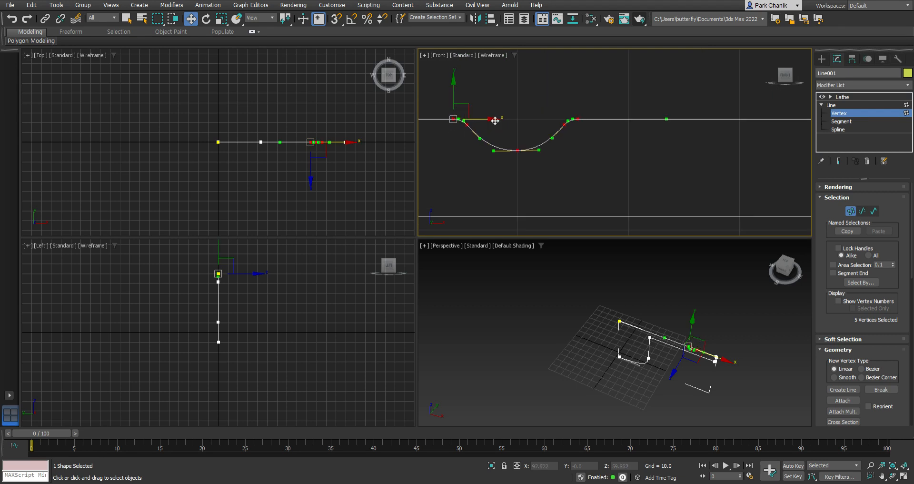
drag(512, 121, 640, 135)
scroll(719, 159, down, 2)
middle_drag(719, 159, 633, 138)
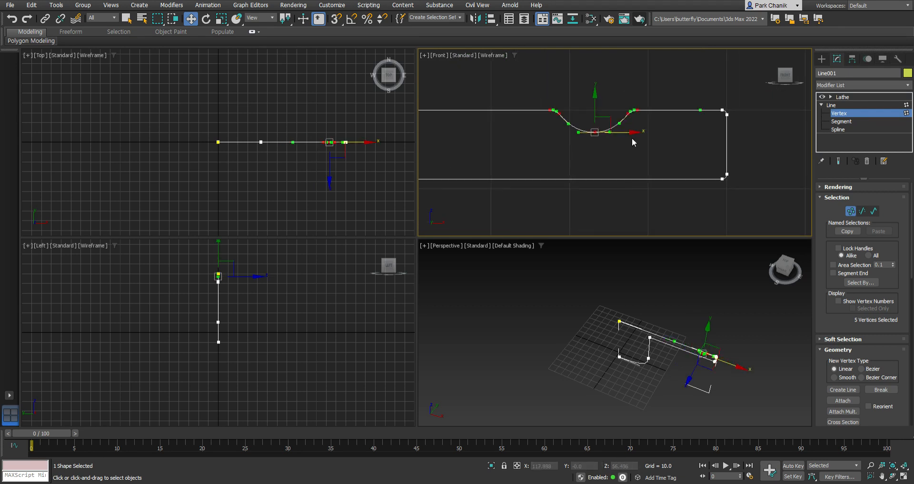
drag(632, 132, 649, 136)
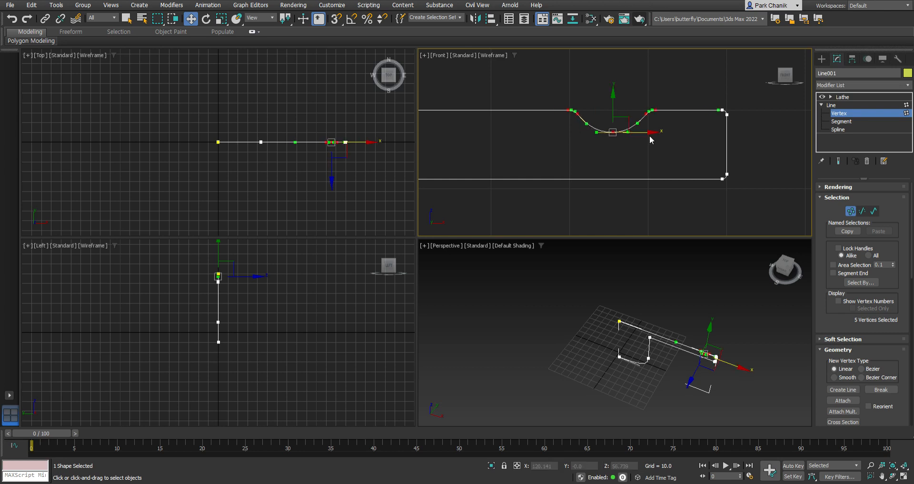
- Raise the notch's lowest vertex to about Z 58 and shift the outer shoulder's two vertices toward the notch centre
scroll(655, 133, up, 2)
middle_drag(656, 132, 668, 162)
scroll(668, 163, down, 2)
click(678, 164)
click(626, 161)
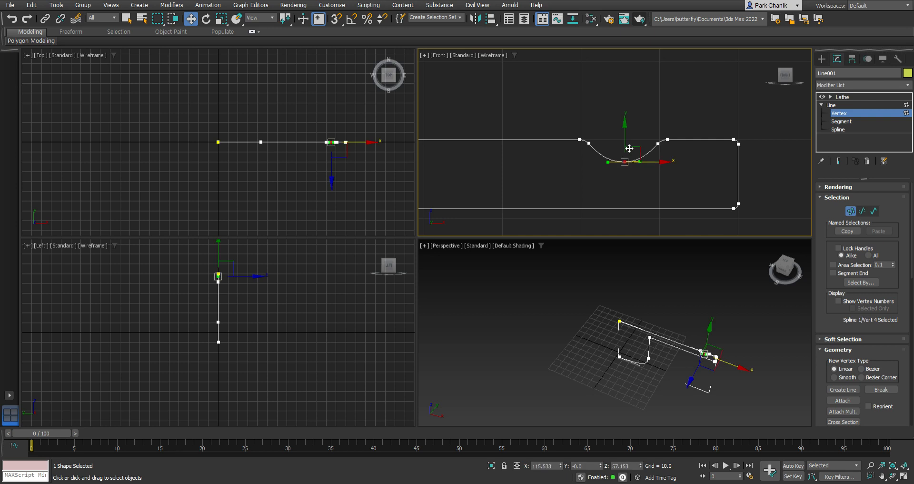
mouse_move(624, 139)
mouse_down()
mouse_move(614, 132)
mouse_move(601, 154)
mouse_move(639, 128)
mouse_up()
drag(692, 143, 682, 143)
scroll(672, 162, up, 4)
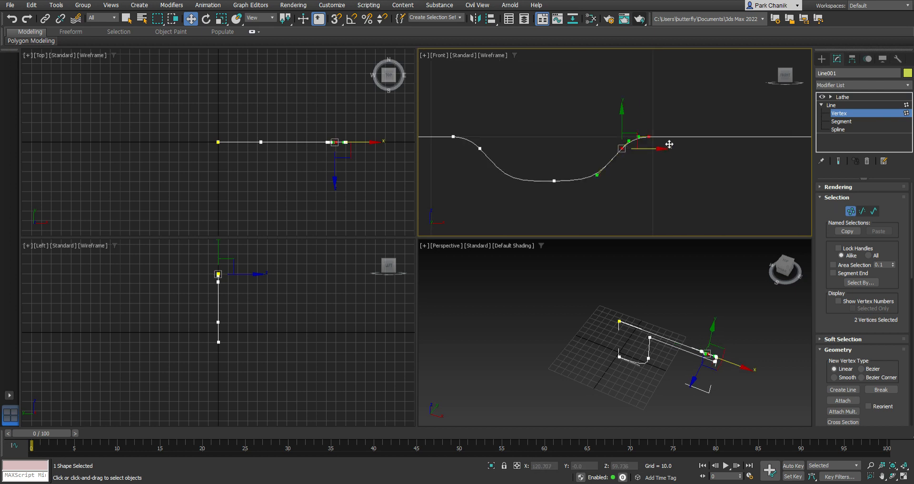
- Shorten and level the Bezier handles of the notch's lowest vertex to give the groove an evenly rounded bottom
click(555, 180)
drag(508, 181, 527, 182)
scroll(563, 193, up, 2)
scroll(563, 194, up, 2)
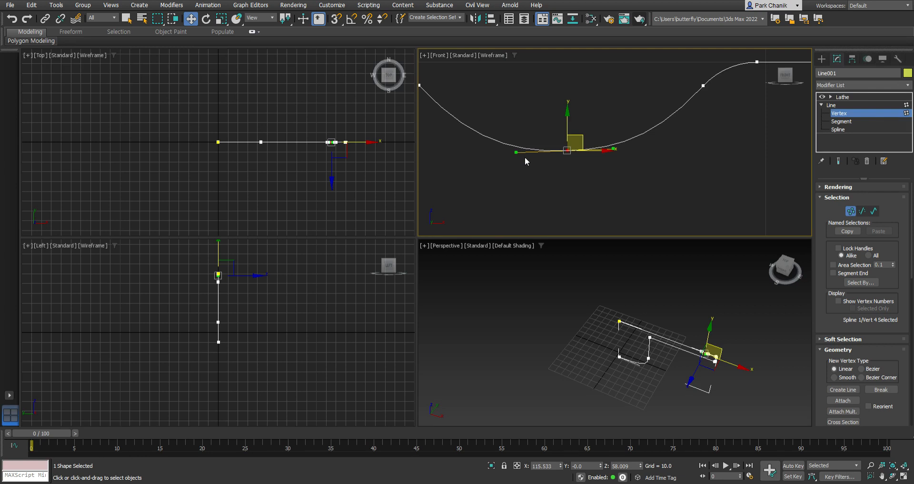
drag(516, 153, 516, 152)
scroll(595, 170, down, 2)
scroll(482, 100, down, 2)
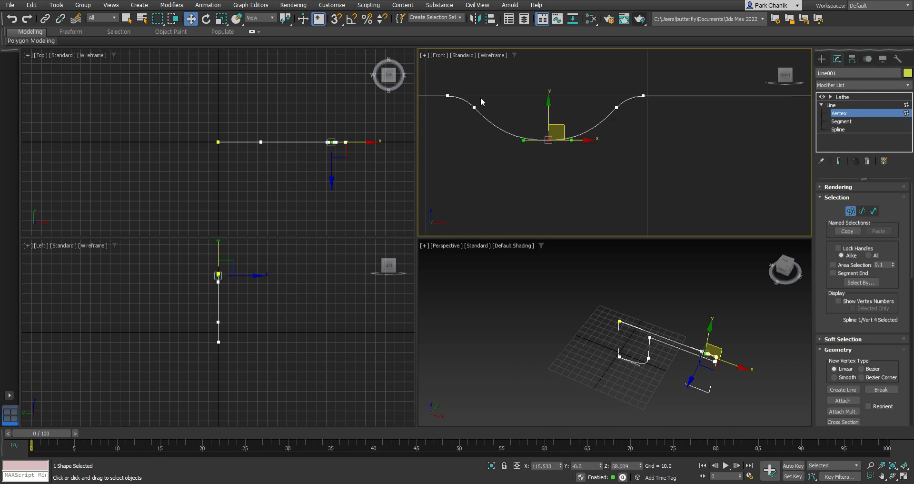
- Reposition the vertex pairs at the inner and outer shoulders of the notch along X
drag(480, 112, 494, 96)
mouse_move(628, 106)
mouse_down()
mouse_move(665, 116)
mouse_move(644, 109)
mouse_up()
scroll(735, 156, down, 8)
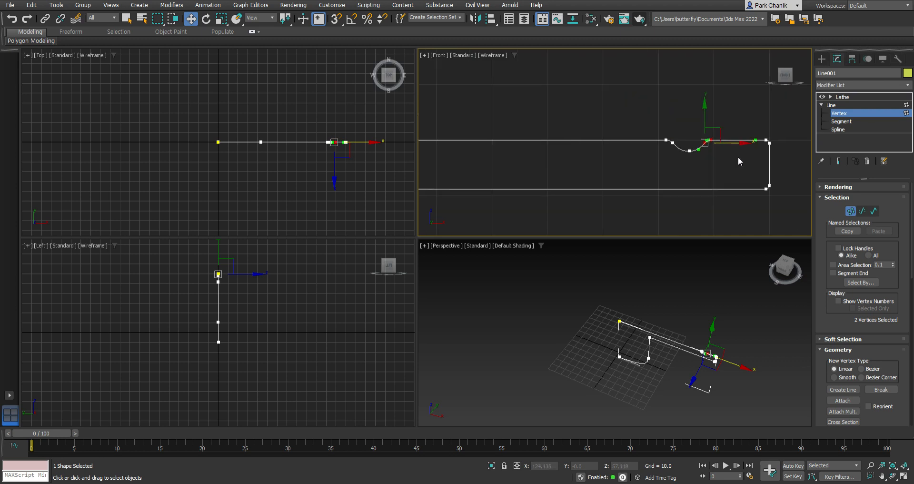
scroll(746, 159, down, 6)
mouse_move(747, 161)
middle_down()
mouse_move(738, 157)
mouse_move(750, 149)
middle_up()
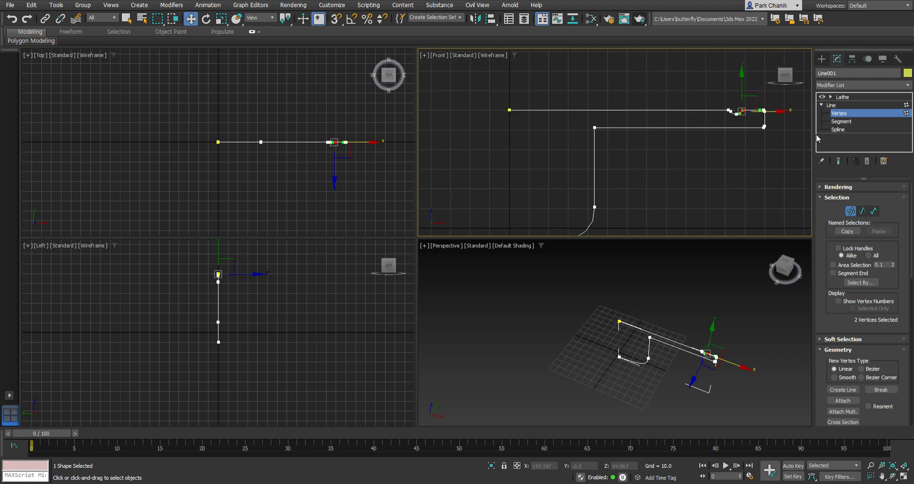
- Return to the Lathe level and show the solid with the reshaped notch in a maximized Perspective view
click(845, 105)
click(843, 97)
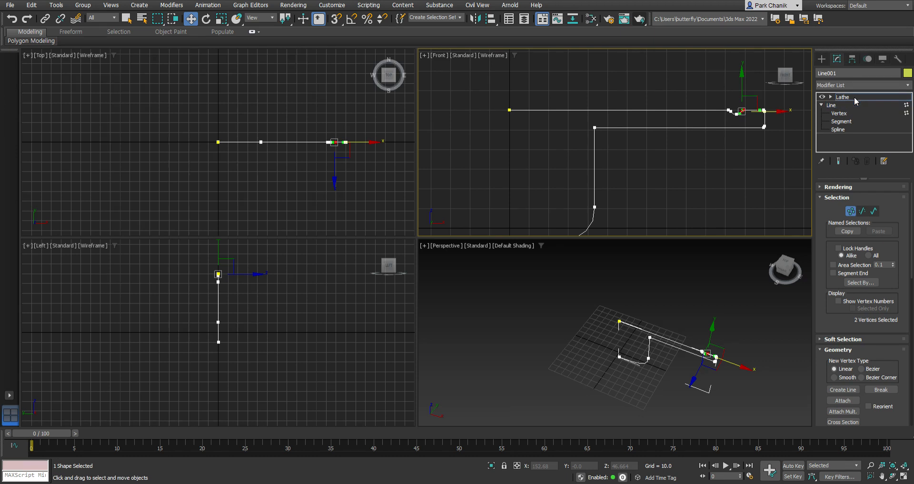
click(715, 296)
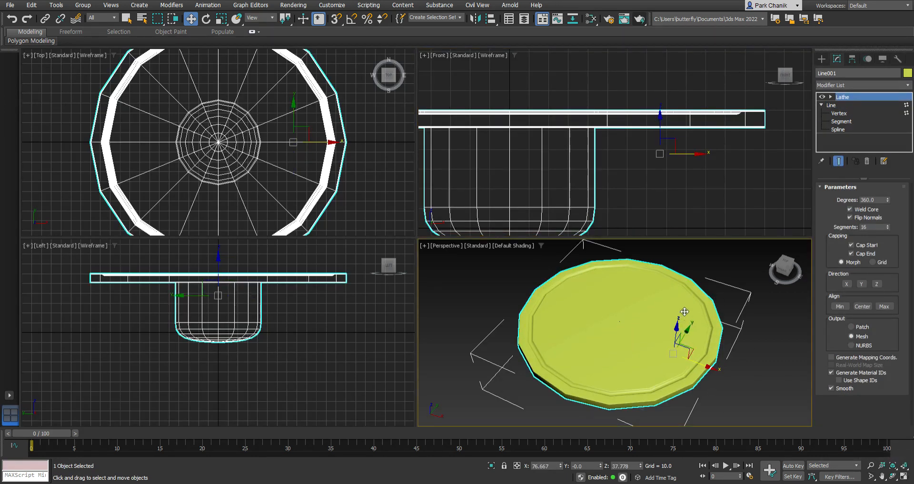
click(904, 475)
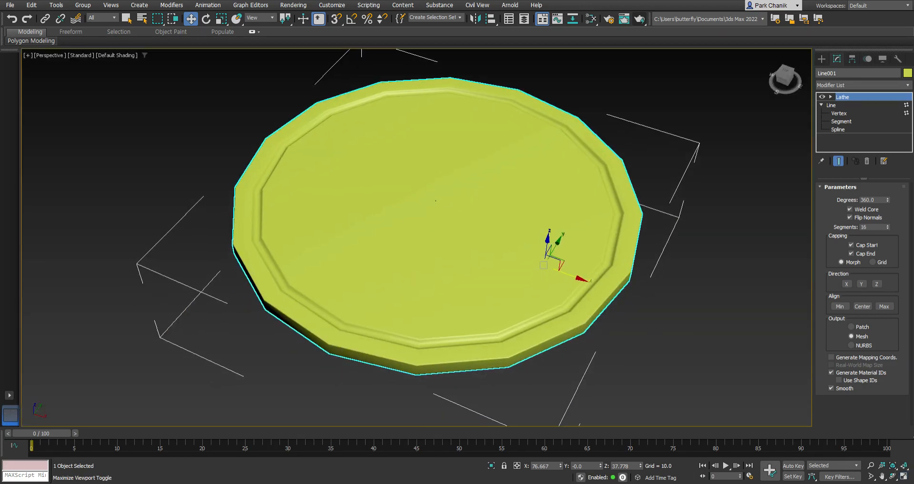
click(893, 475)
mouse_move(487, 275)
mouse_down()
mouse_move(486, 233)
mouse_move(486, 277)
mouse_up()
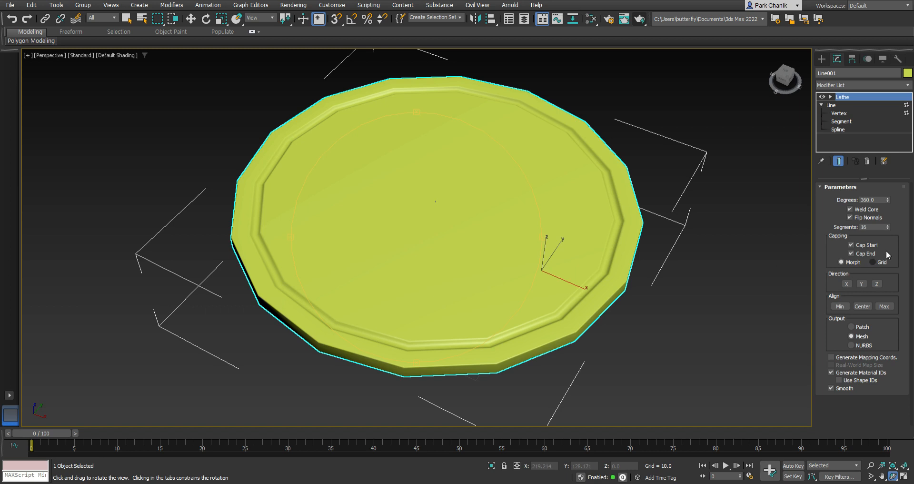
- Set the Lathe's segments to 32 for a rounder tabletop and check its edge from a lower angle
drag(888, 228, 885, 205)
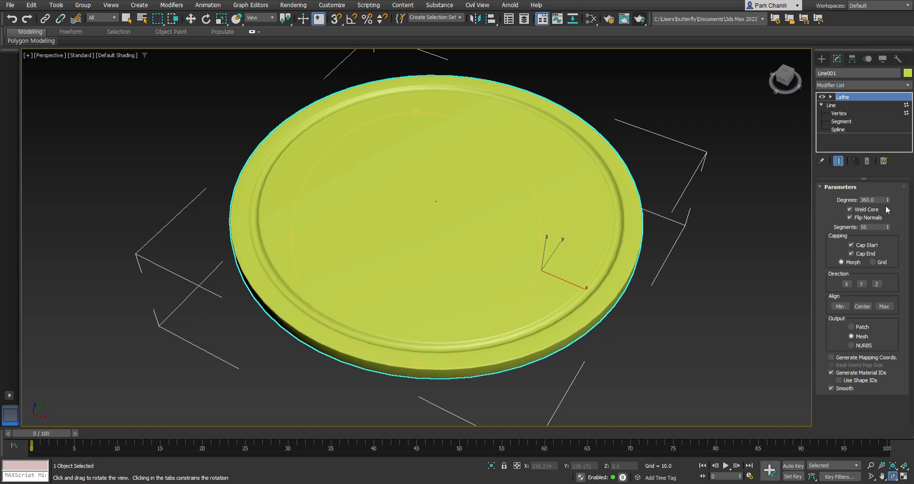
double_click(873, 228)
text(32)
key(Return)
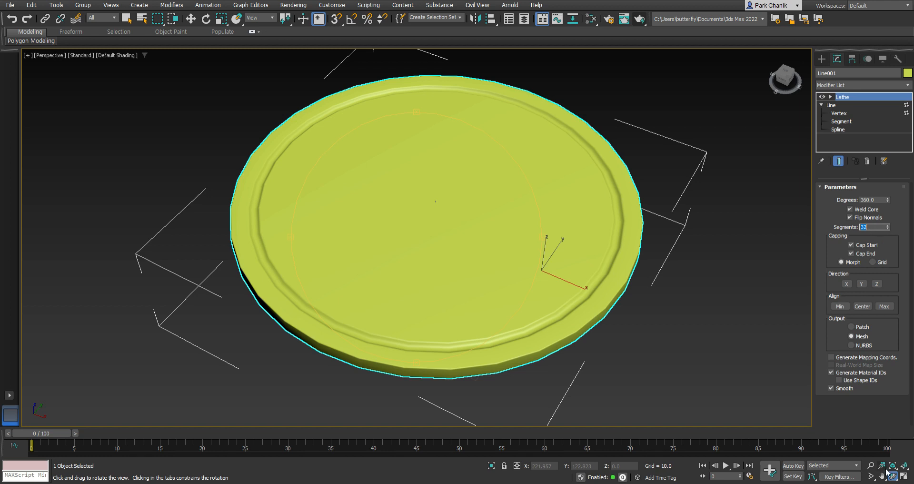
drag(443, 219, 685, 339)
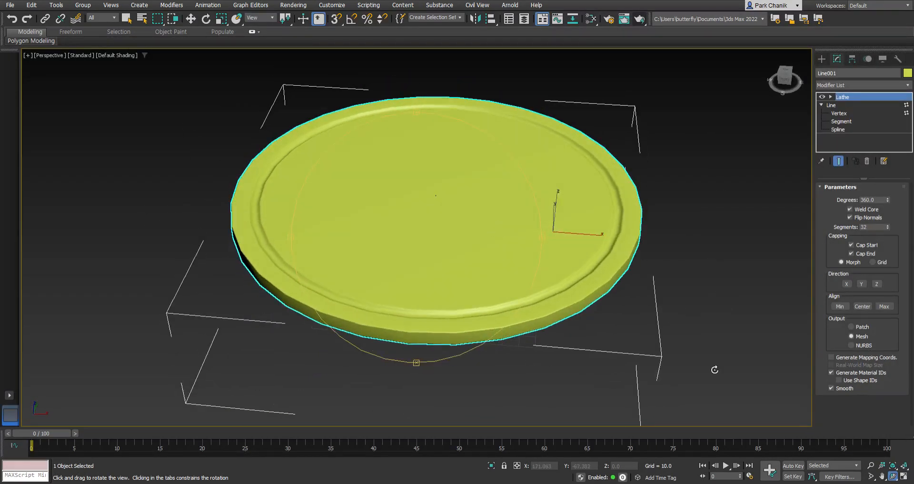
- Bring up the spline creation tools and show the underside of the table in a maximized Front view
click(907, 478)
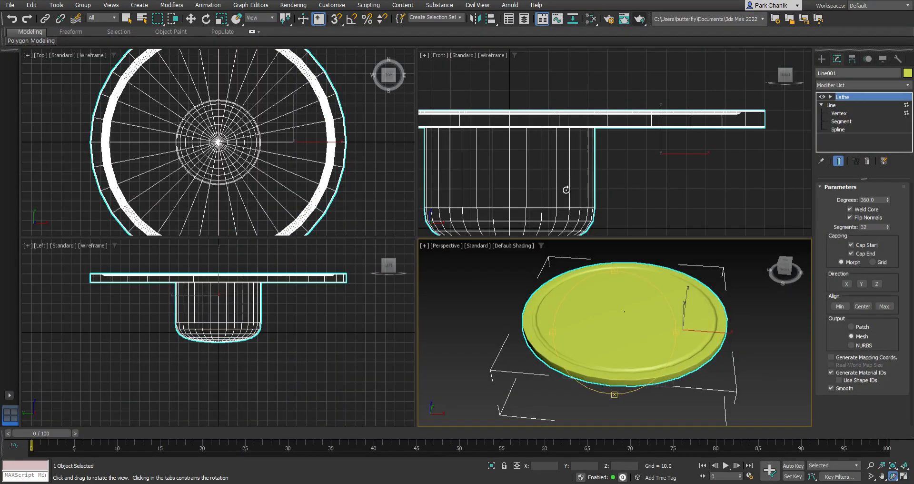
middle_drag(695, 180, 697, 153)
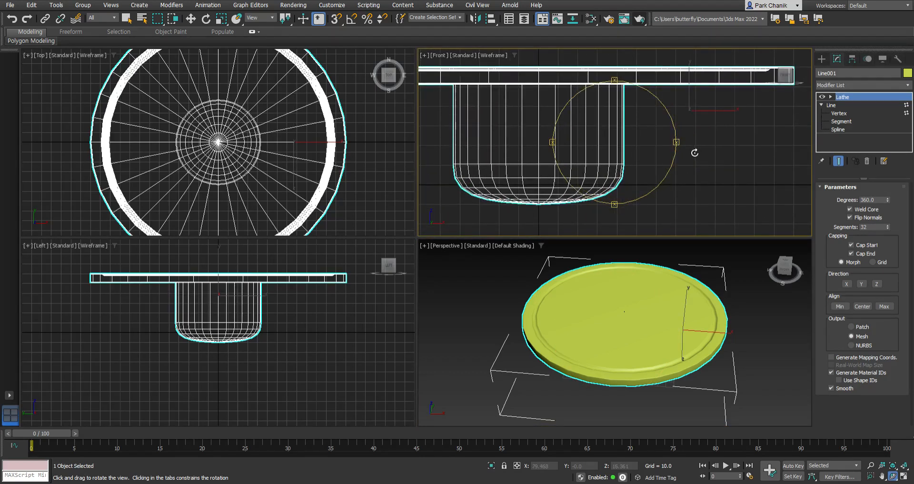
middle_drag(685, 147, 749, 145)
scroll(708, 146, down, 2)
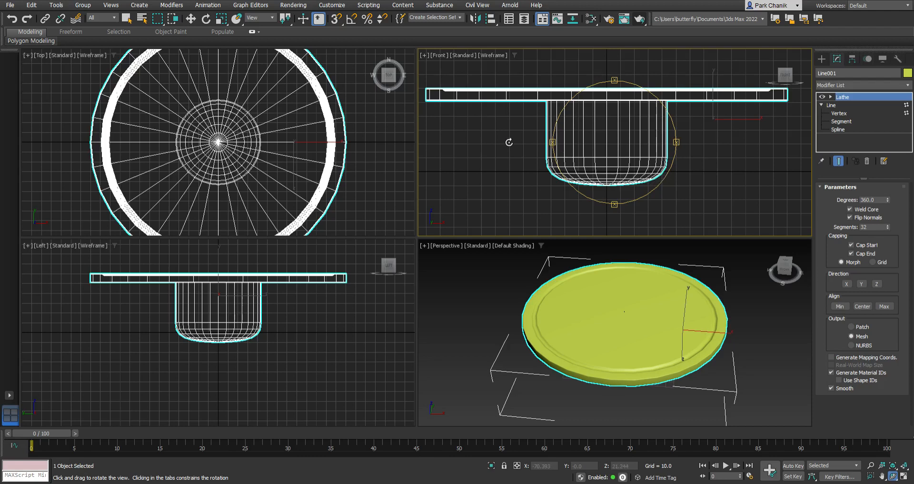
middle_drag(709, 203, 679, 179)
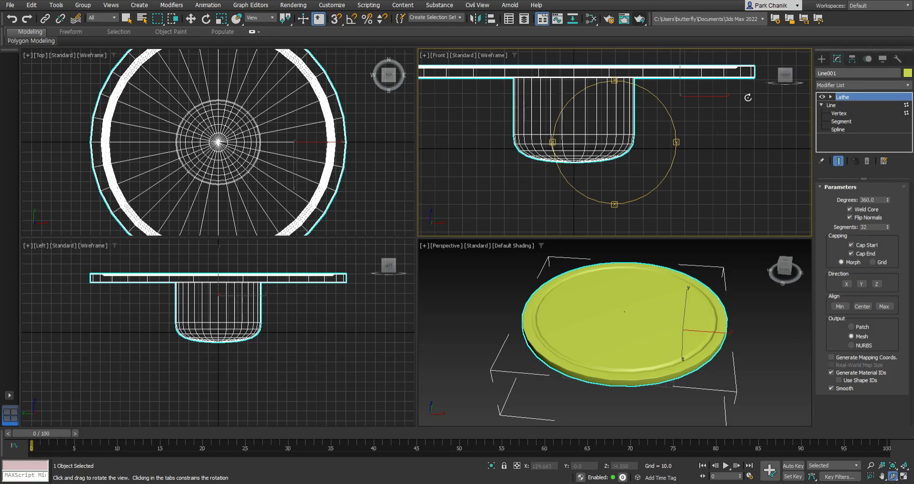
click(824, 62)
click(839, 133)
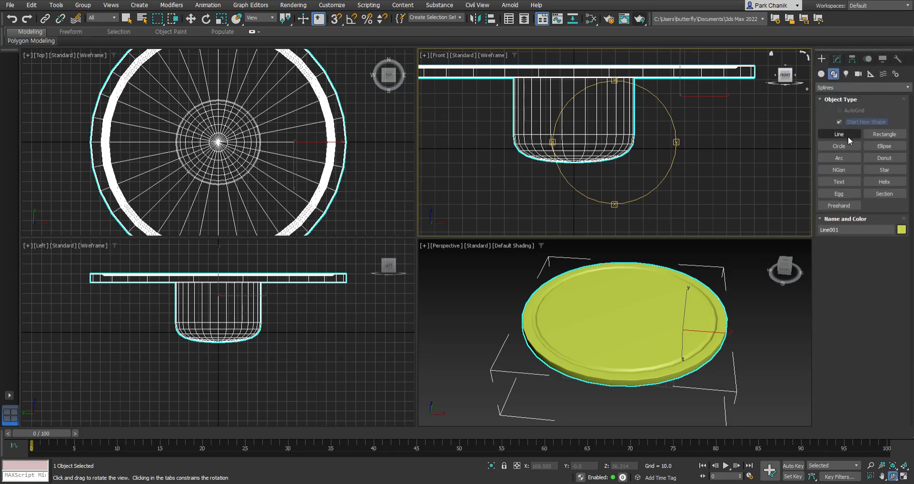
key(w)
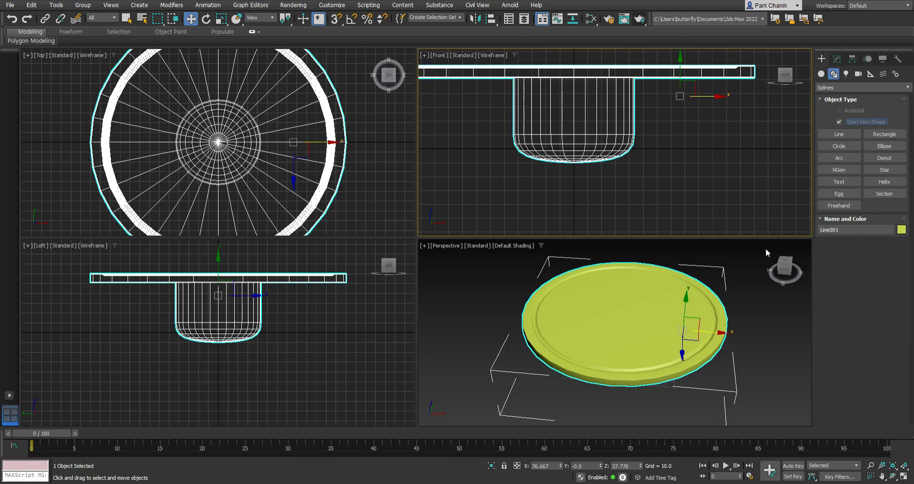
click(903, 476)
middle_drag(537, 316, 568, 258)
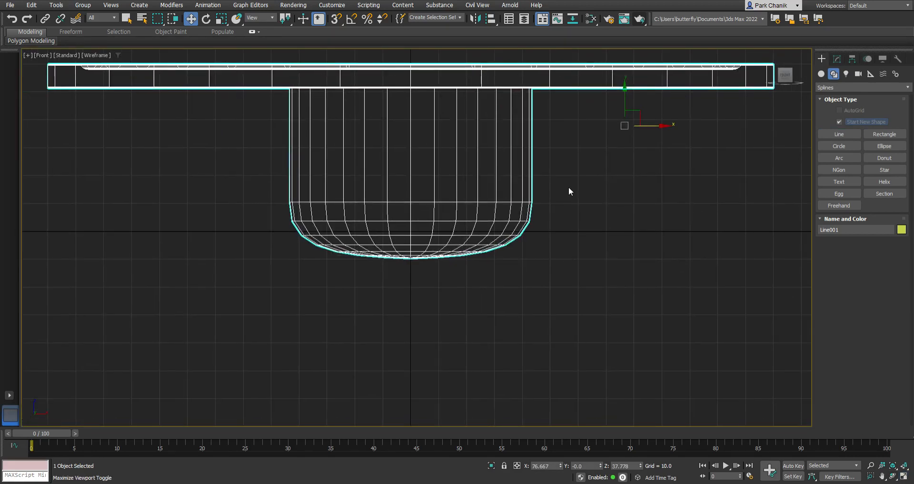
- Draw a four-point Line for the leg, starting beside the central column, bending inward at its lower edge, slanting outward and ending straight down
click(841, 135)
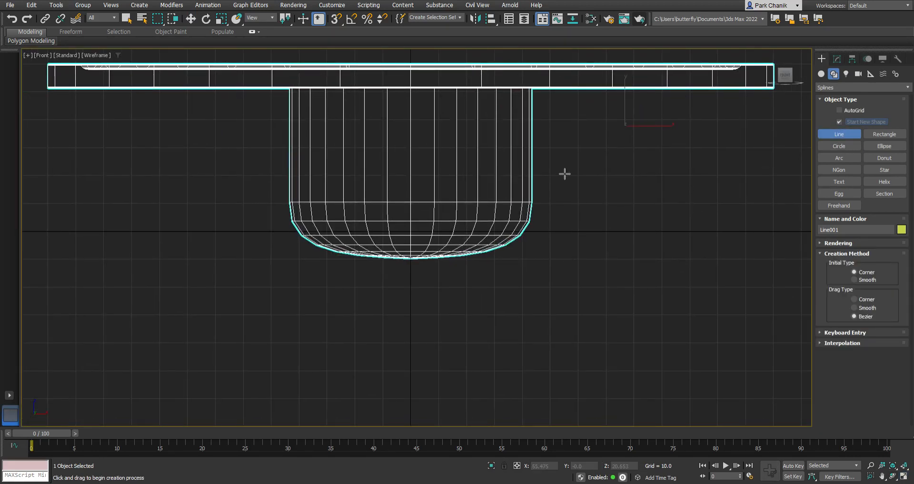
click(569, 164)
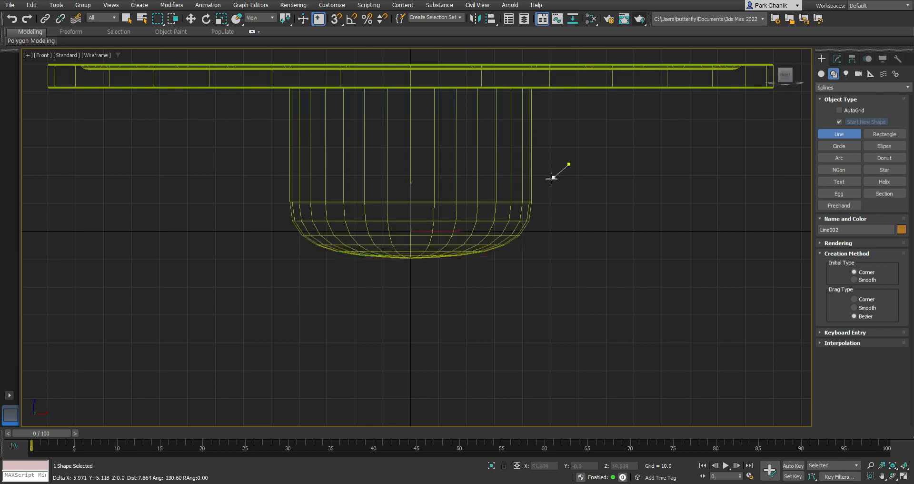
click(516, 206)
click(579, 298)
click(578, 373)
right_click(625, 378)
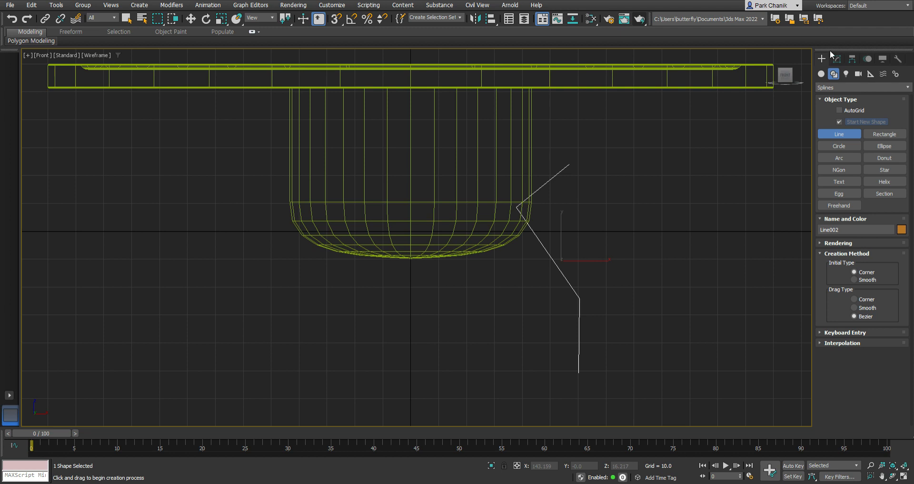
- Convert the leg line's second vertex, at the inward bend inside the column's edge, to a Bezier vertex
click(837, 59)
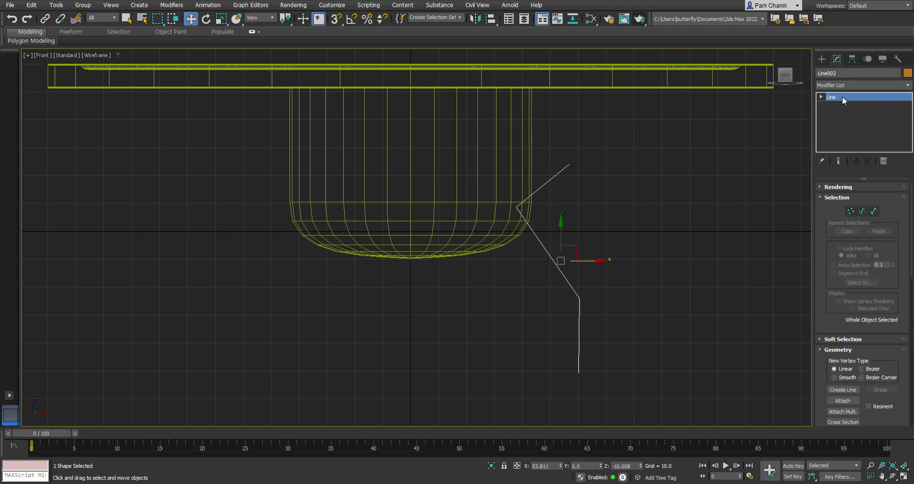
click(851, 212)
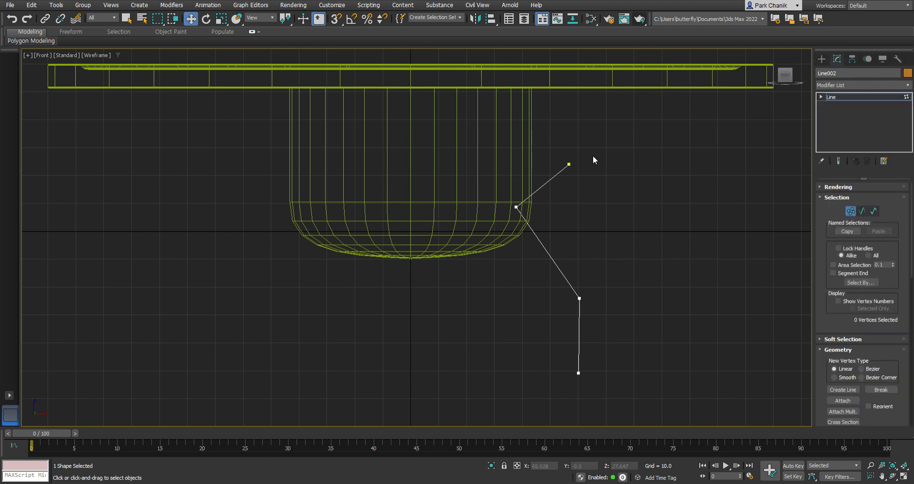
click(518, 208)
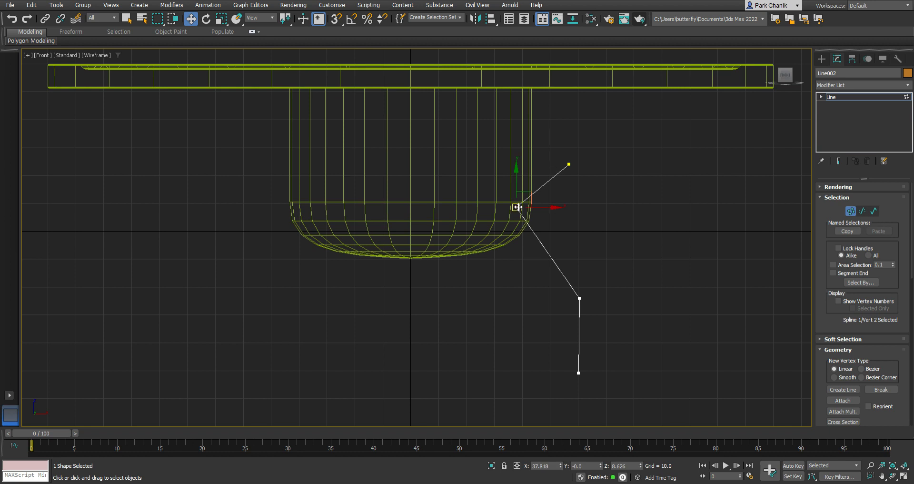
right_click(518, 207)
click(499, 142)
right_click(516, 206)
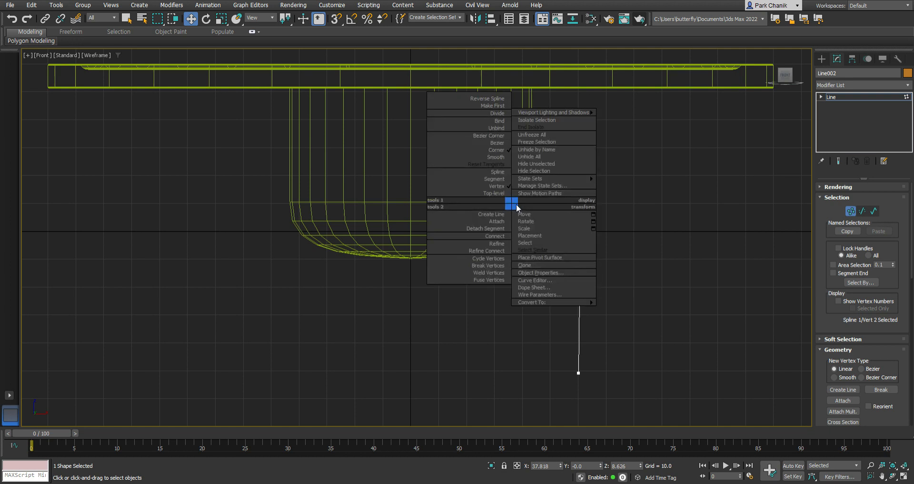
click(500, 144)
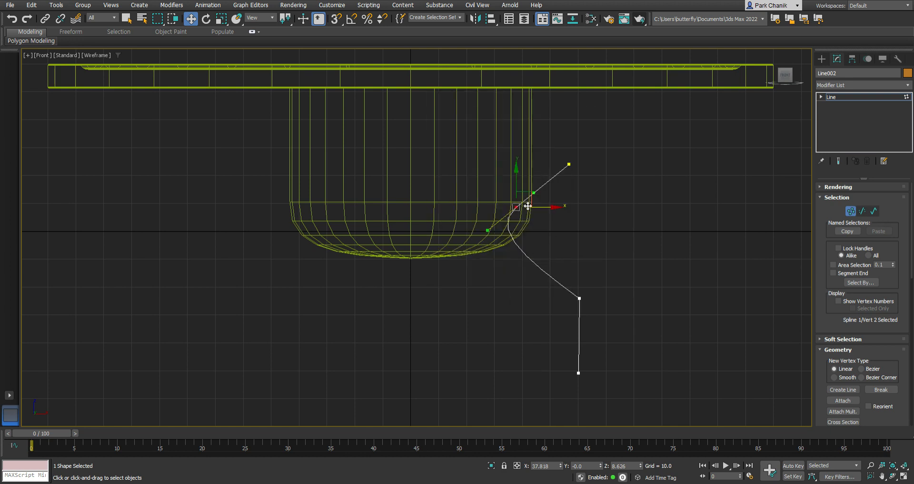
- Adjust the inward bend's Bezier handles and position for a smooth curve, and move the line's upper end vertex up and closer to the column
drag(488, 232, 512, 246)
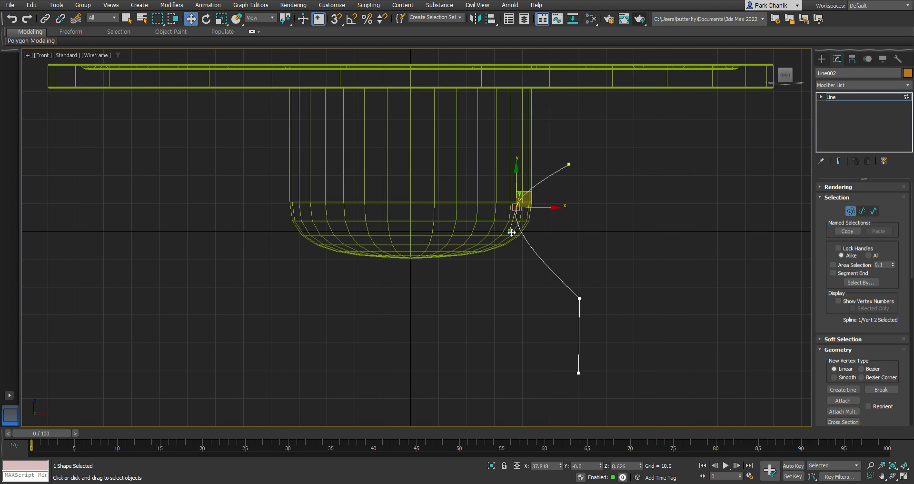
drag(510, 233, 514, 240)
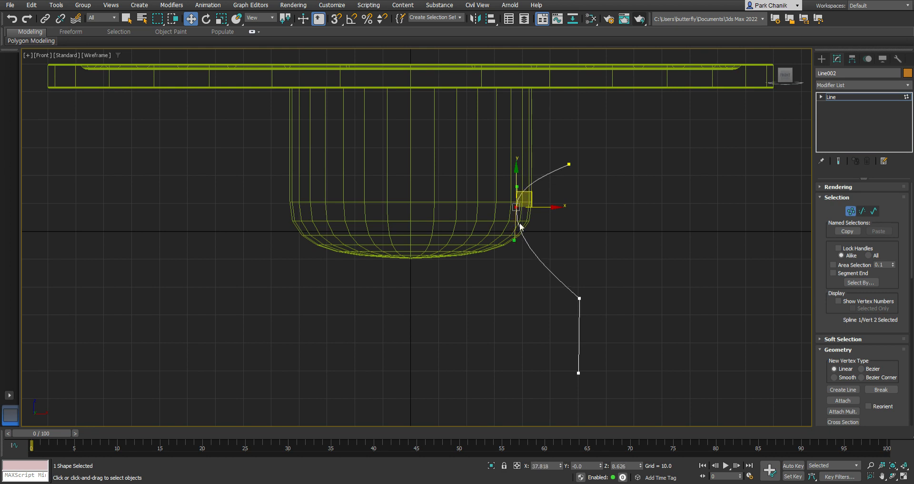
drag(531, 194, 529, 206)
click(569, 164)
drag(569, 164, 552, 157)
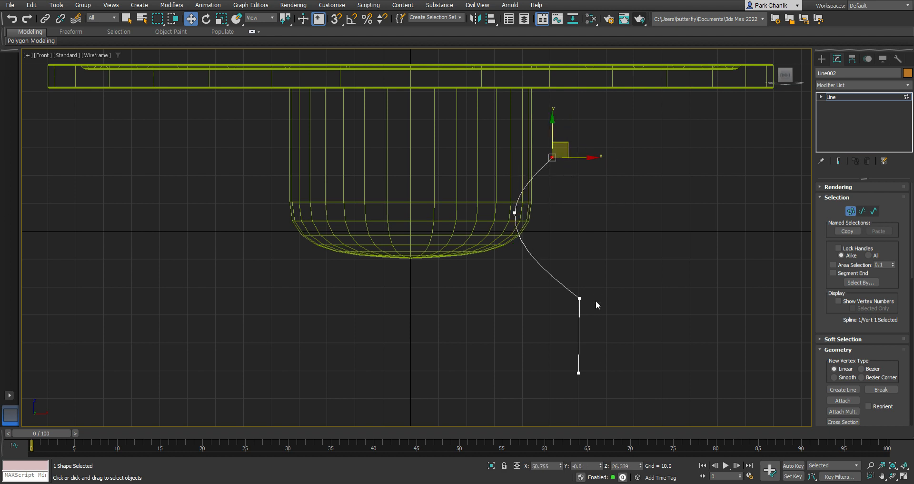
- Convert the leg line's third vertex to Bezier and shape its handles so the slanted part flows smoothly into the straight lower end
click(580, 297)
right_click(580, 295)
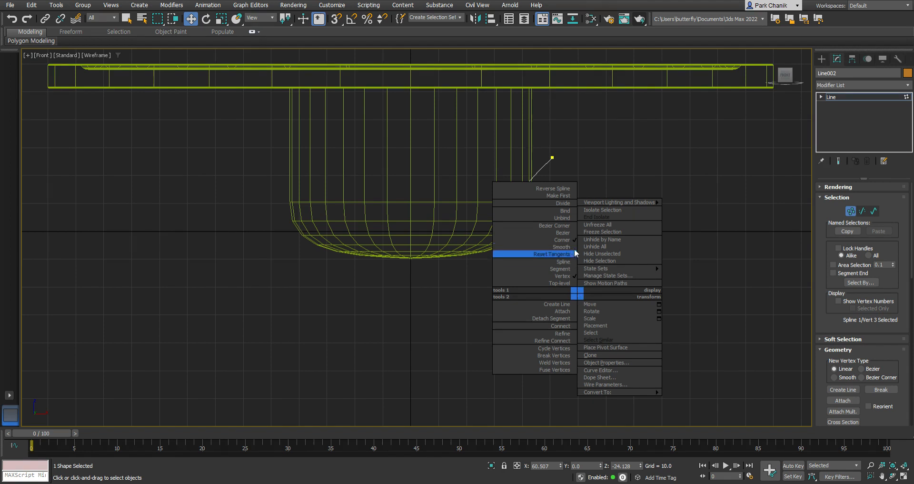
click(563, 232)
drag(598, 314, 583, 320)
middle_drag(630, 336, 579, 300)
scroll(579, 304, down, 3)
click(619, 317)
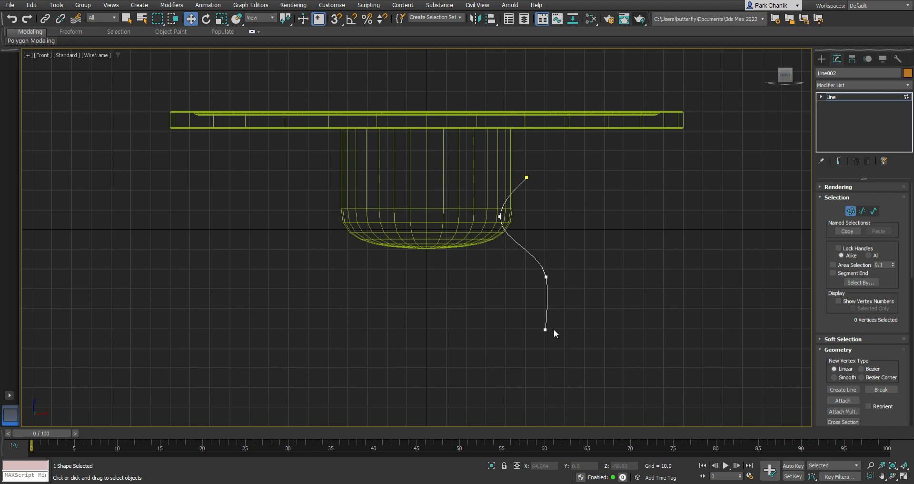
- Draw a Rectangle spline about 12 by 12 units beside the leg line in the Front view
click(822, 59)
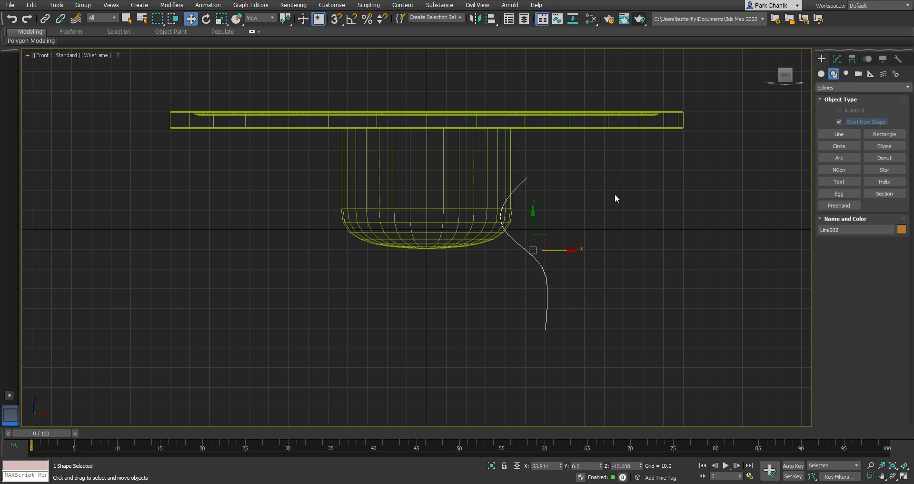
click(882, 135)
drag(577, 190, 602, 215)
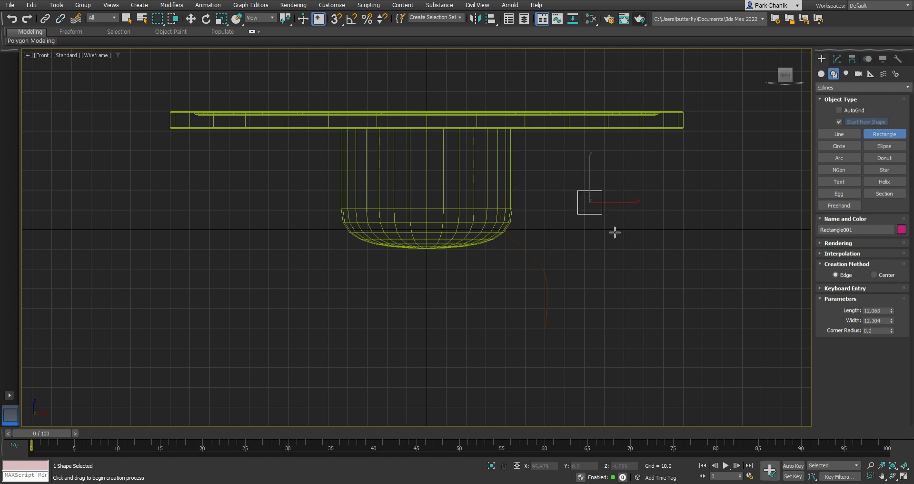
- Set the rectangle's length and width to 12 and its corner radius to about 1.89
scroll(631, 209, up, 3)
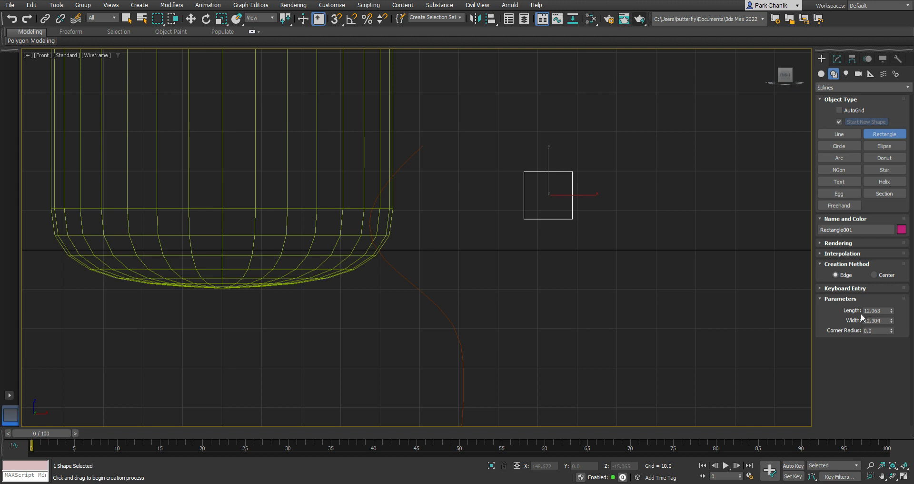
drag(888, 311, 864, 312)
text(12)
key(Tab)
key(Return)
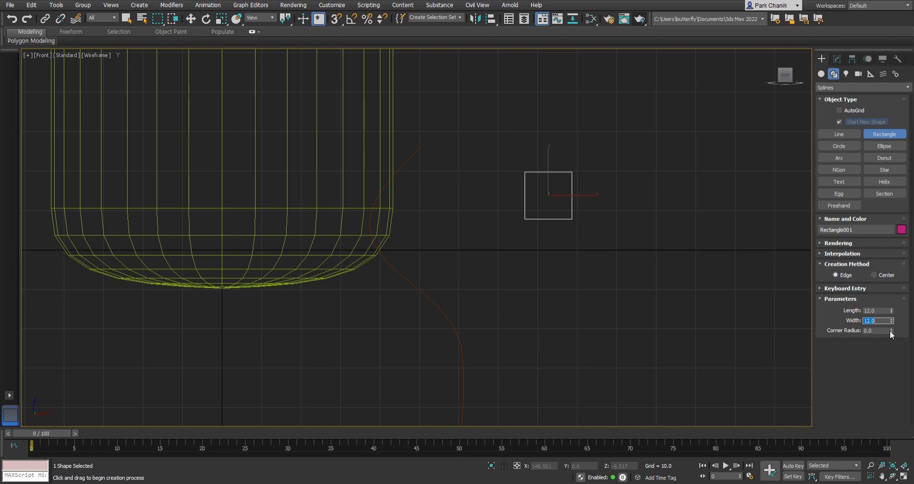
drag(891, 331, 835, 245)
middle_drag(655, 360, 629, 299)
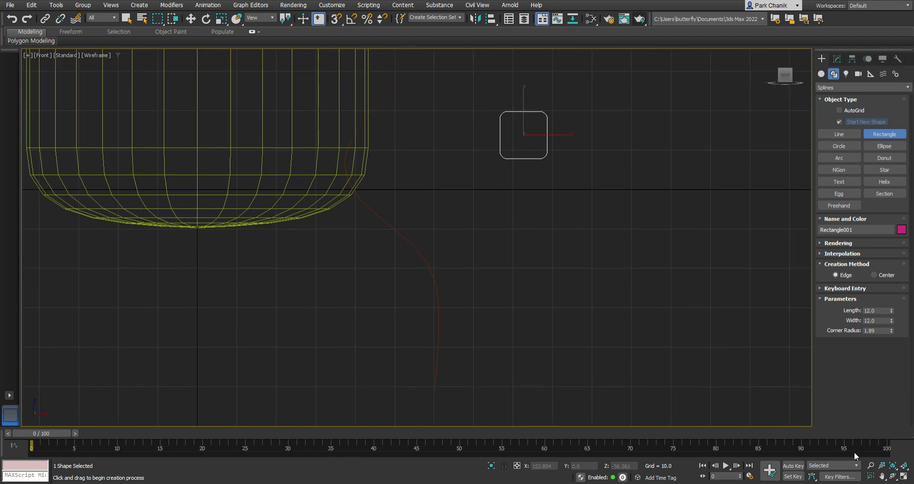
- View the table and both splines side-on in a maximized Perspective view and run a test render of it
click(903, 477)
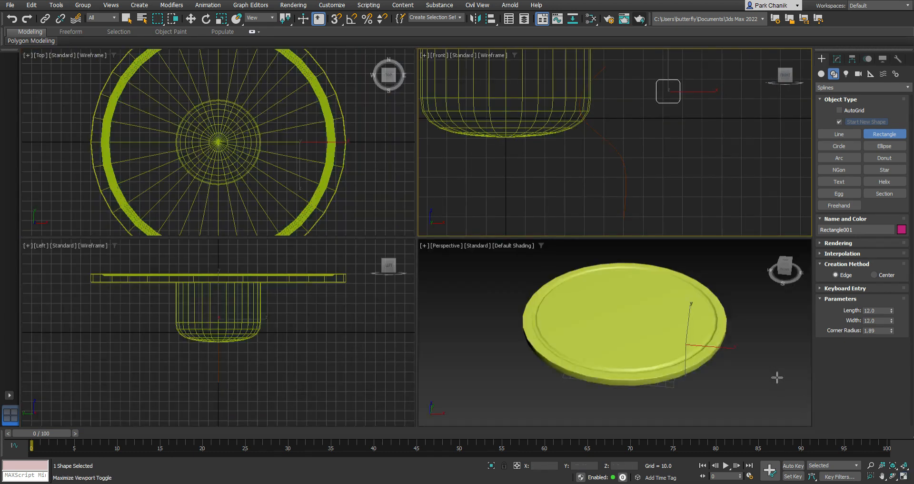
middle_drag(709, 374, 714, 329)
key(w)
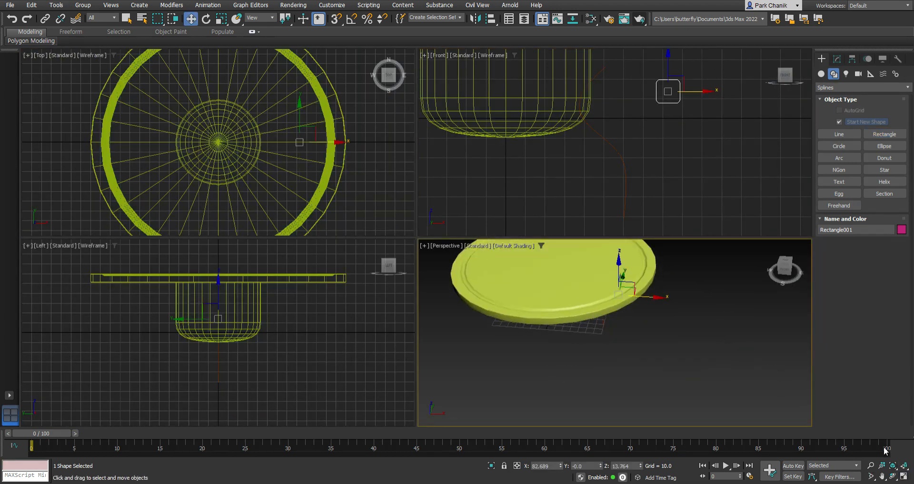
click(904, 477)
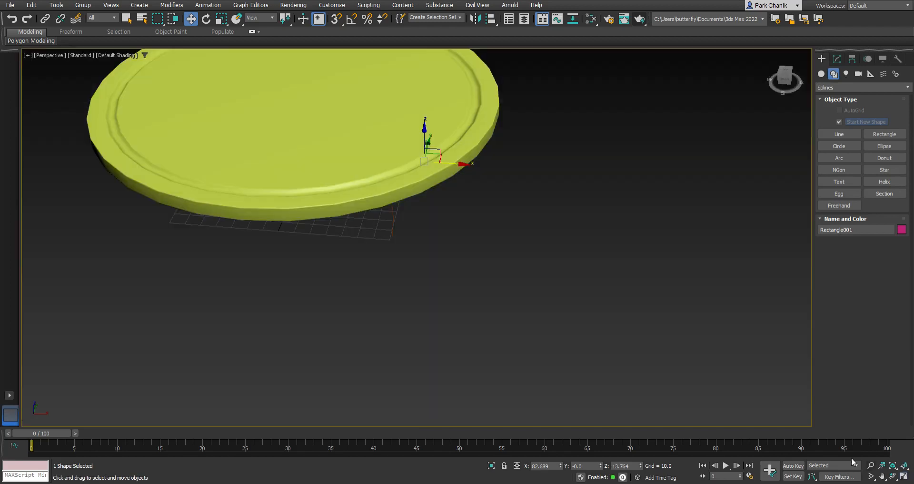
click(893, 476)
drag(333, 280, 467, 285)
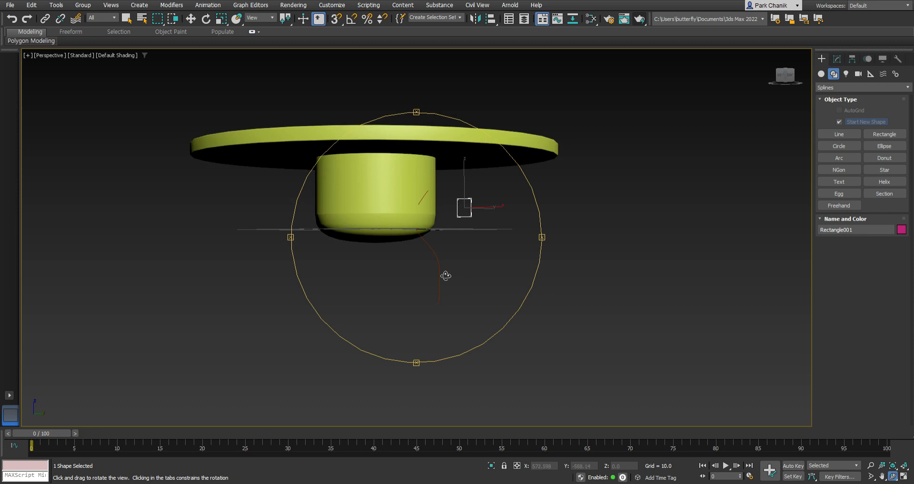
right_click(469, 239)
click(487, 230)
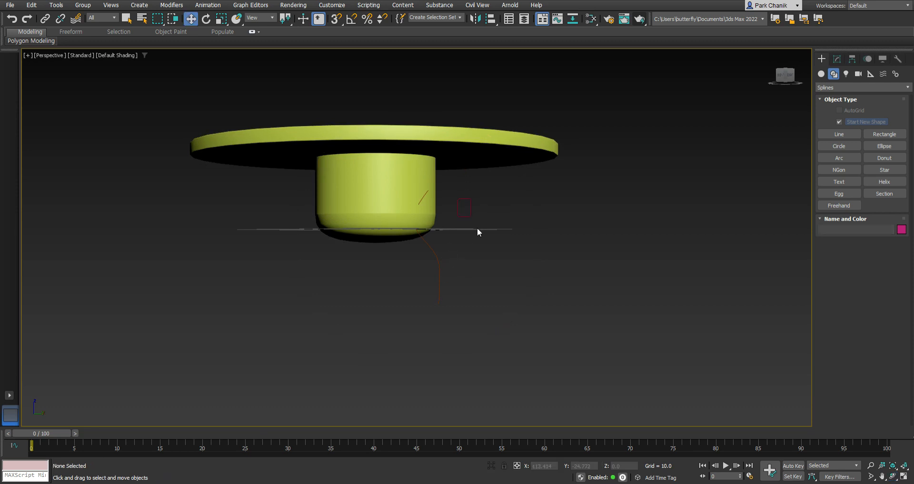
middle_drag(502, 225, 555, 265)
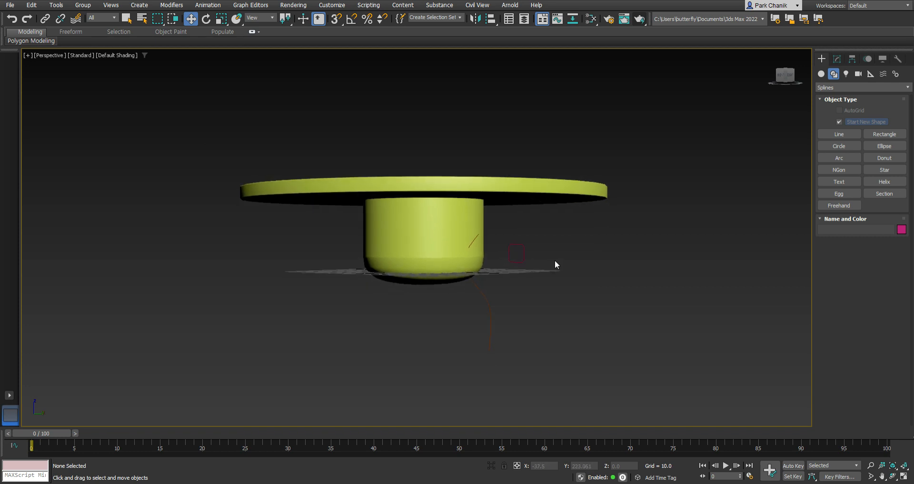
click(639, 19)
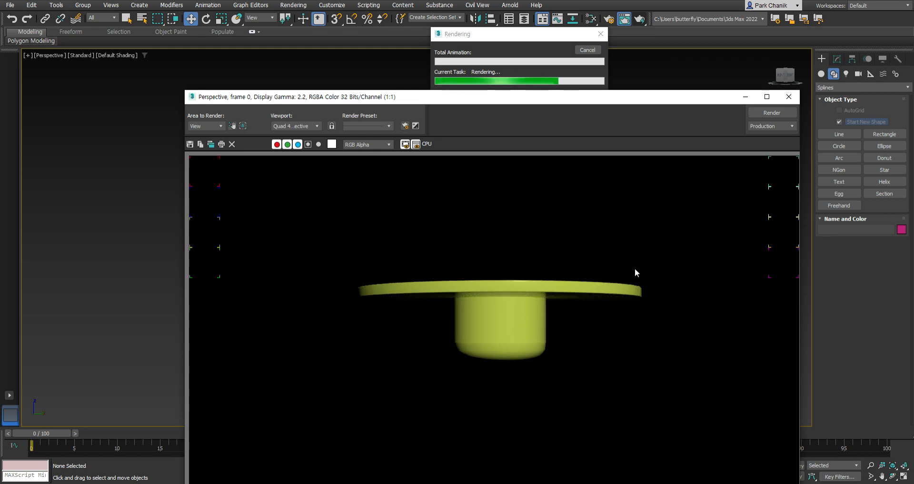
click(788, 98)
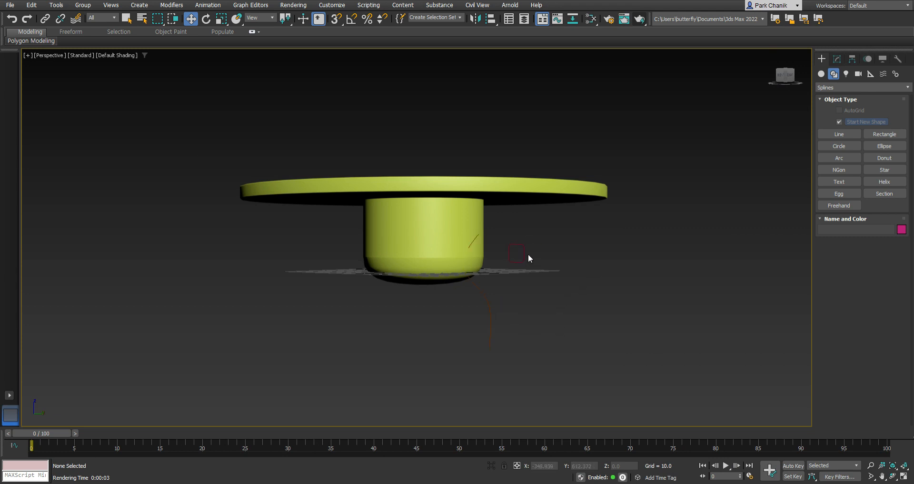
- Select the curved leg line, return to the four-view layout and bring up the Compound Objects creation tools
click(490, 303)
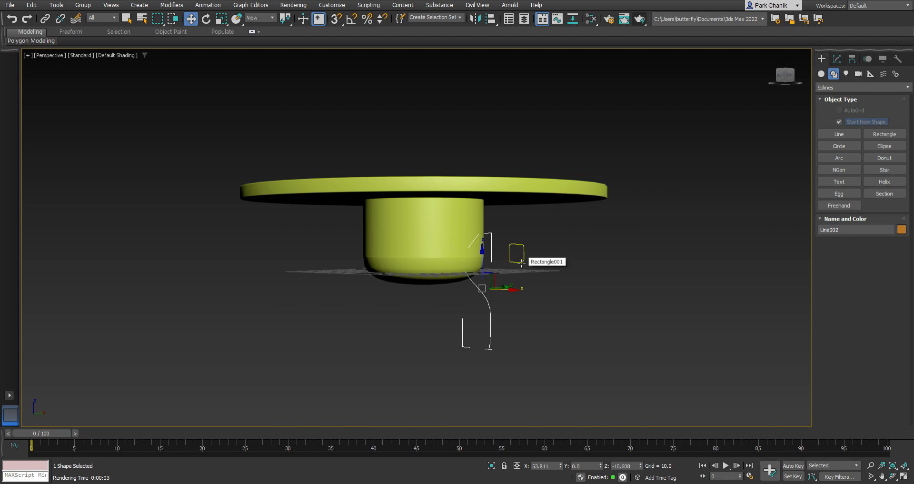
click(903, 475)
middle_drag(672, 173, 640, 176)
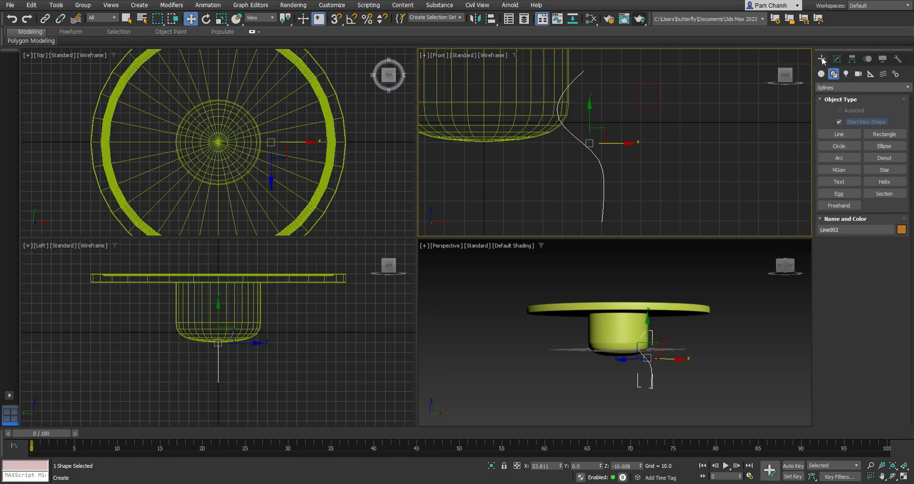
click(822, 74)
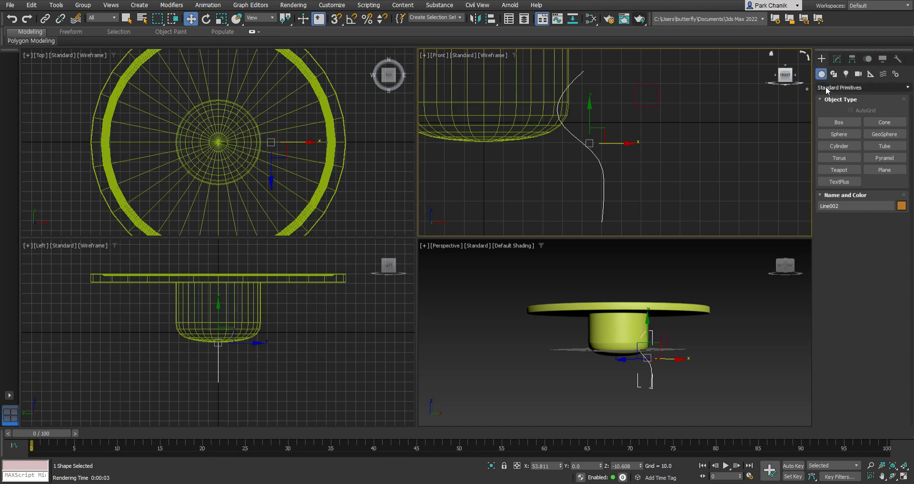
click(826, 88)
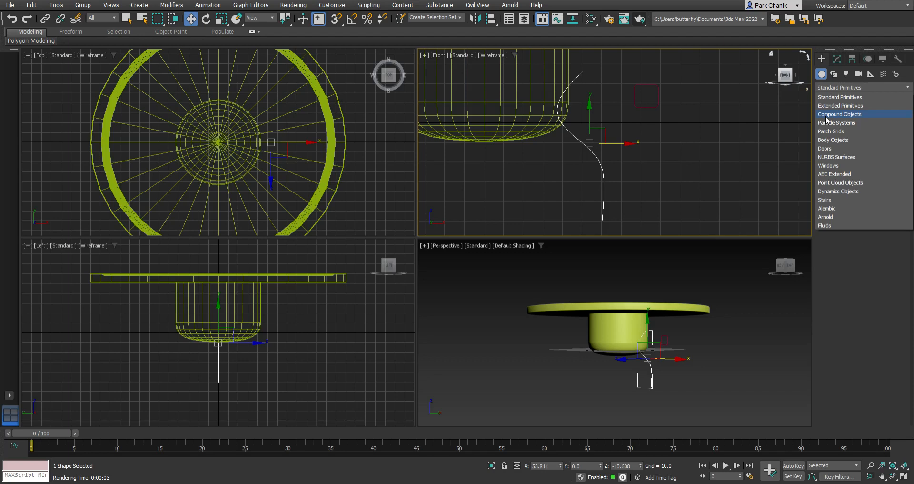
click(827, 114)
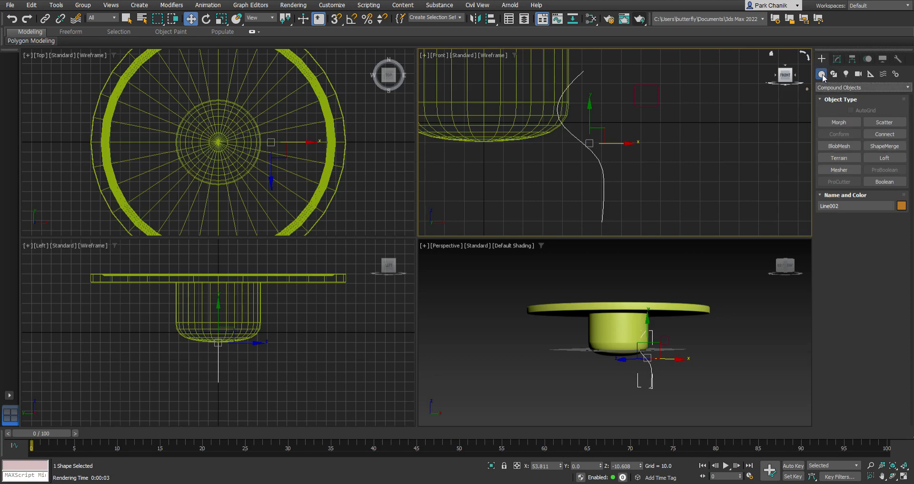
click(832, 88)
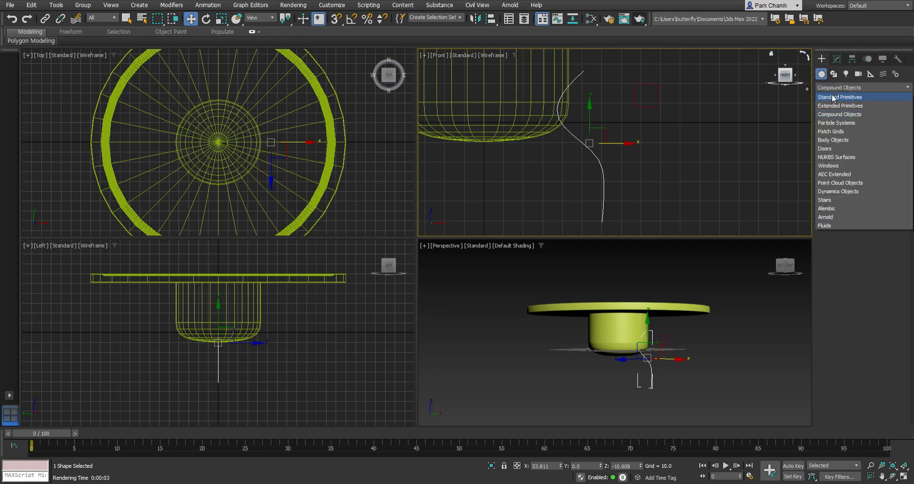
click(833, 95)
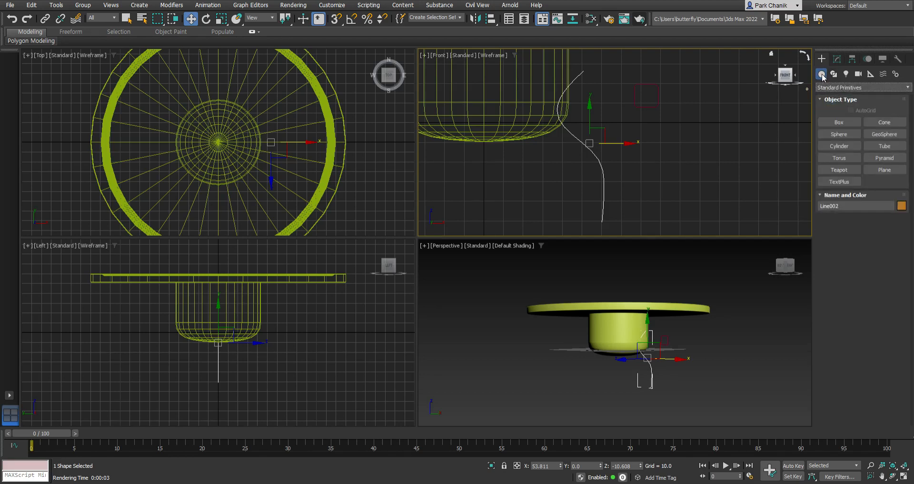
click(828, 87)
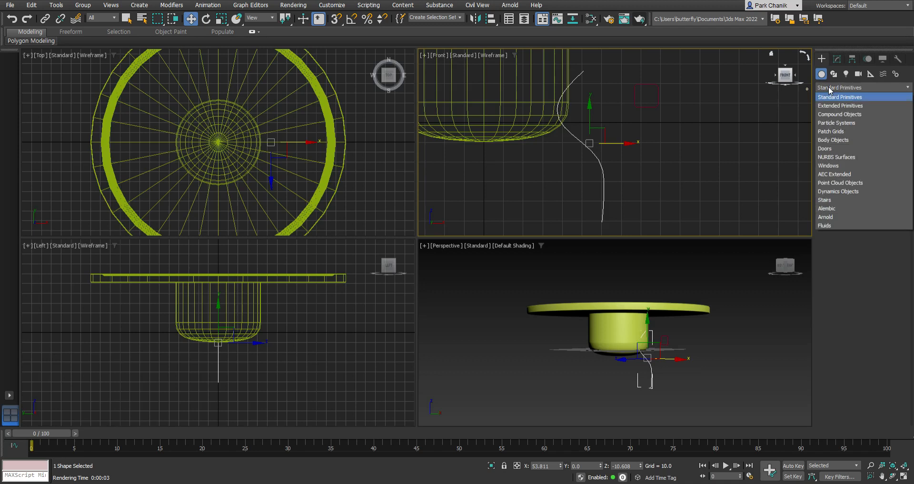
click(832, 115)
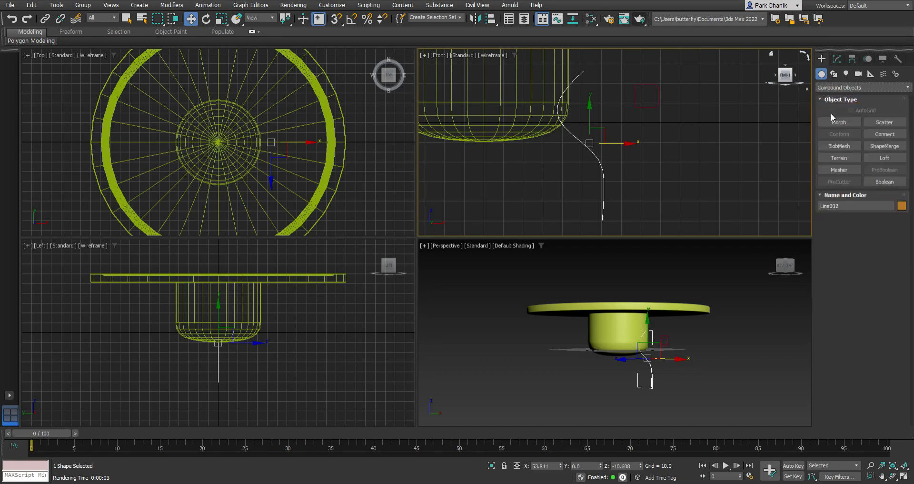
- Loft the rounded rectangle along the curved leg line, using Get Shape with the Instance option
click(884, 159)
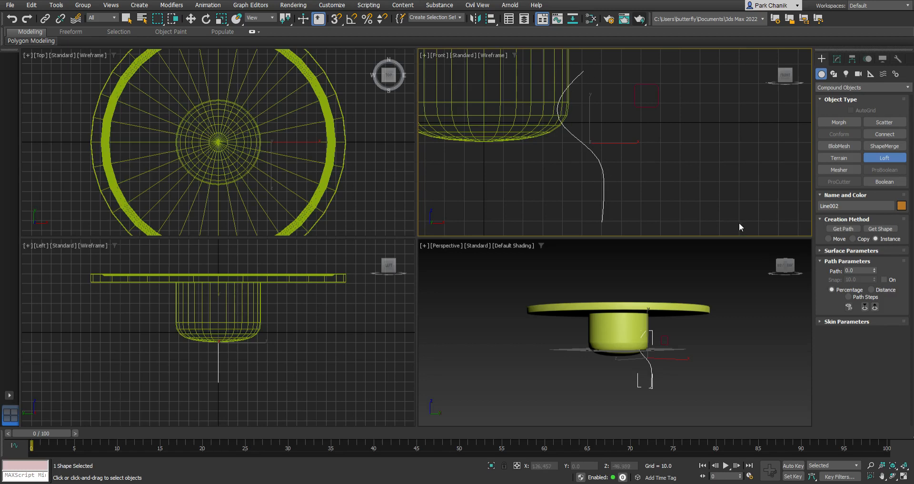
click(880, 229)
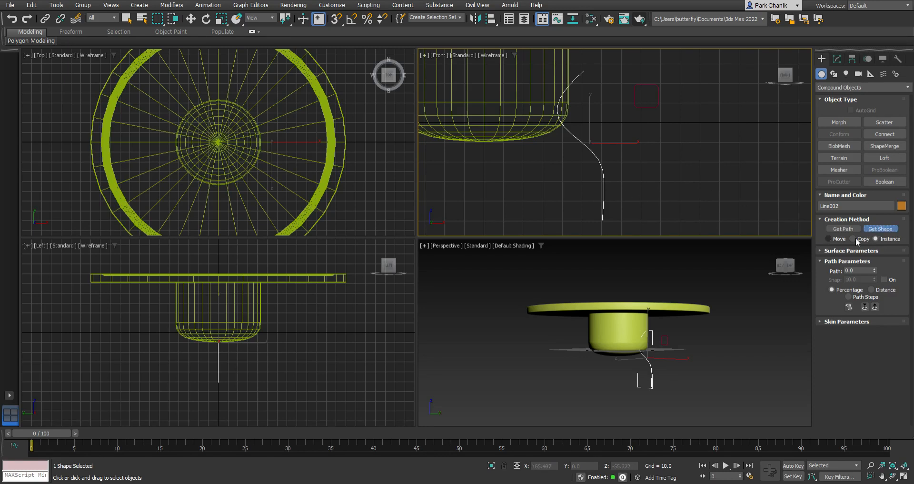
click(650, 107)
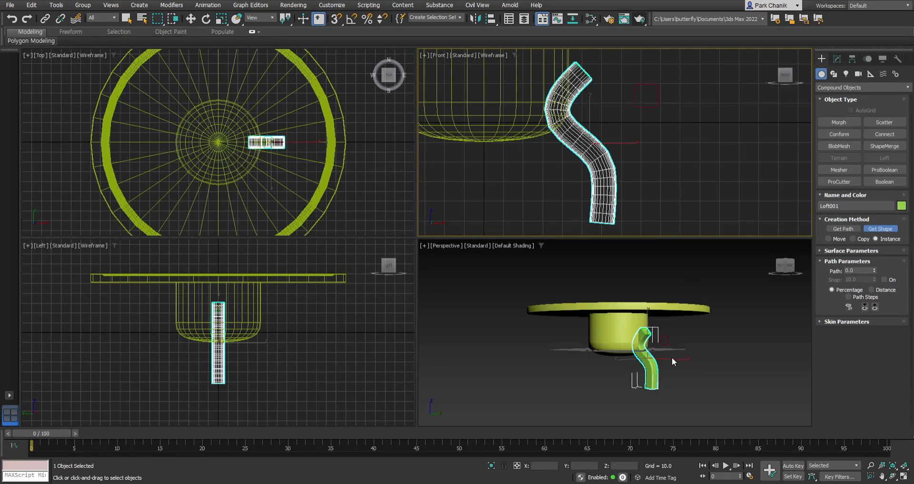
- Maximize the Perspective view, look at the lofted leg against the table, and open its Scale deformation curve for editing
scroll(675, 358, up, 5)
click(903, 475)
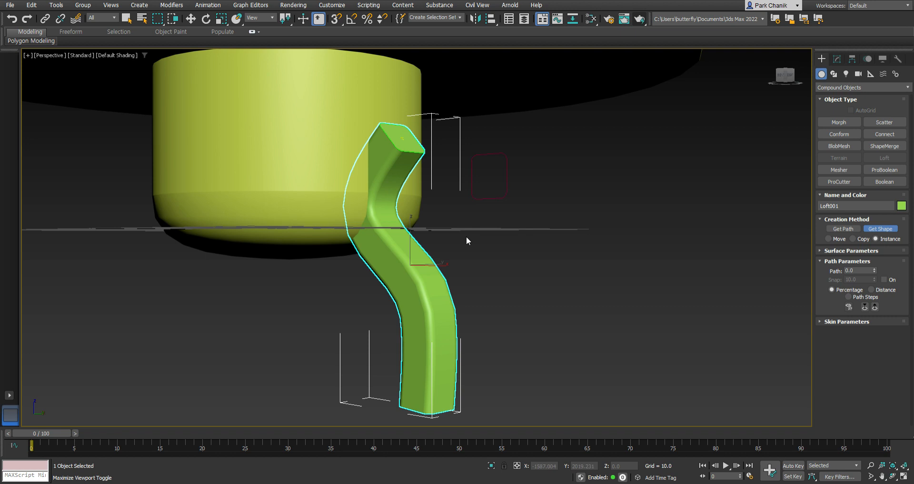
middle_drag(476, 236, 570, 246)
scroll(563, 228, down, 4)
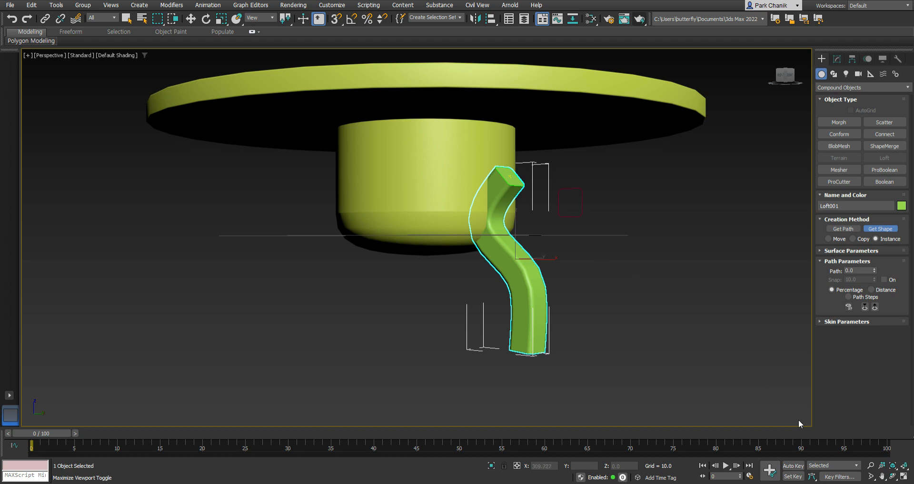
click(893, 475)
mouse_move(434, 273)
mouse_down()
mouse_move(463, 284)
mouse_move(474, 267)
mouse_move(451, 270)
mouse_up()
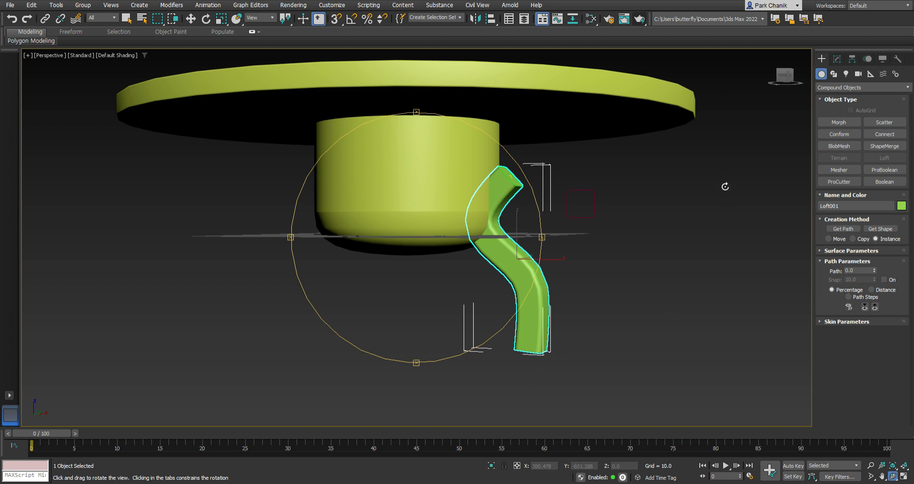
click(837, 59)
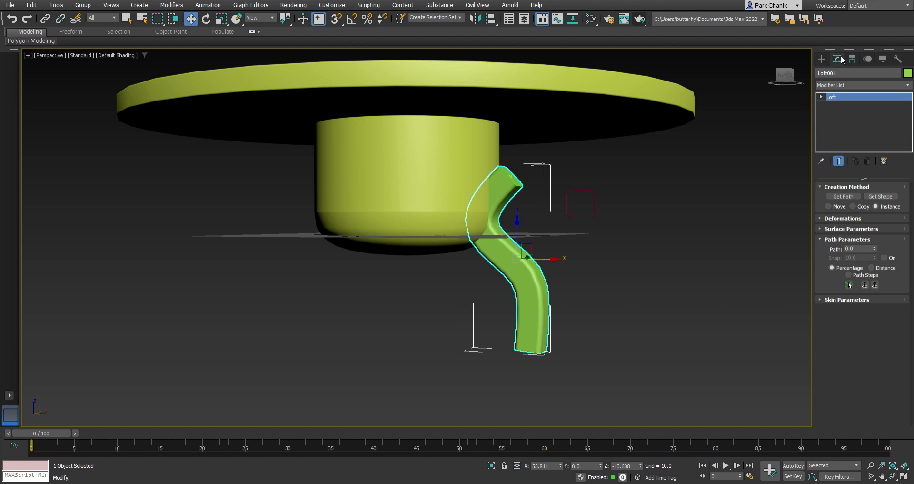
click(823, 59)
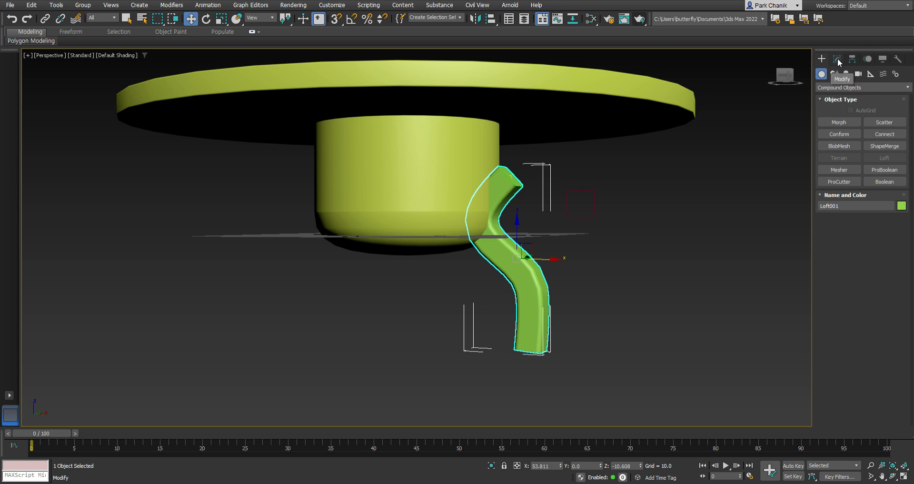
click(837, 58)
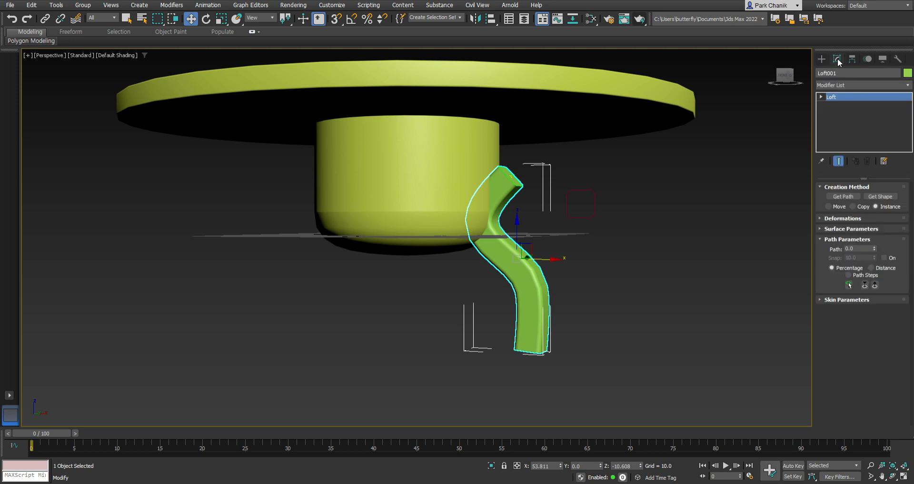
click(851, 218)
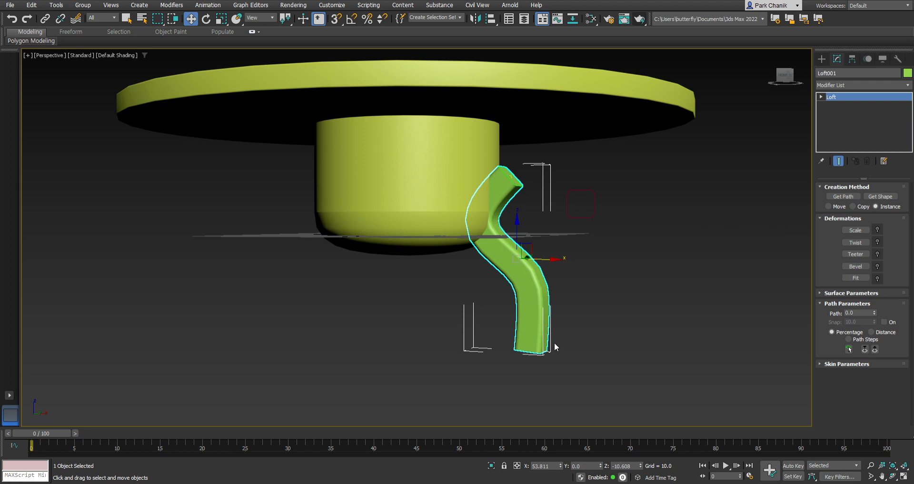
click(851, 230)
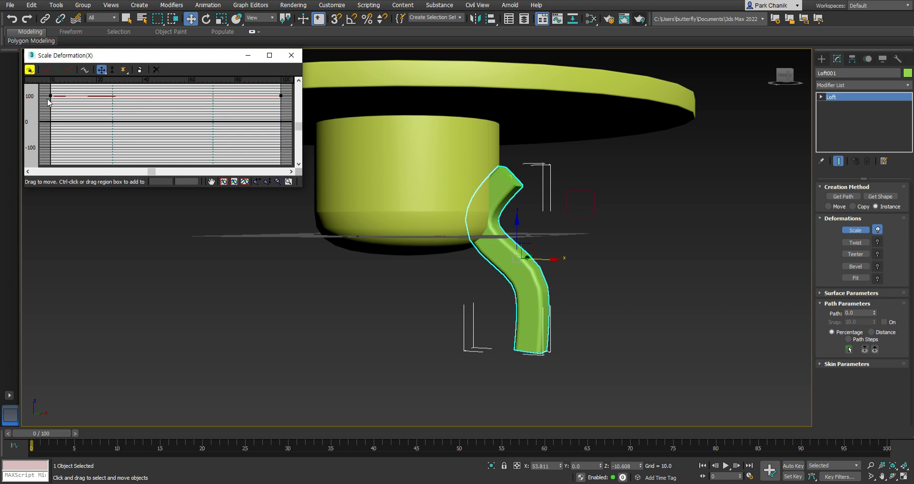
- Try different scale values at the end point of the leg's Scale deformation curve, finishing at 50 to taper the leg
scroll(294, 134, up, 2)
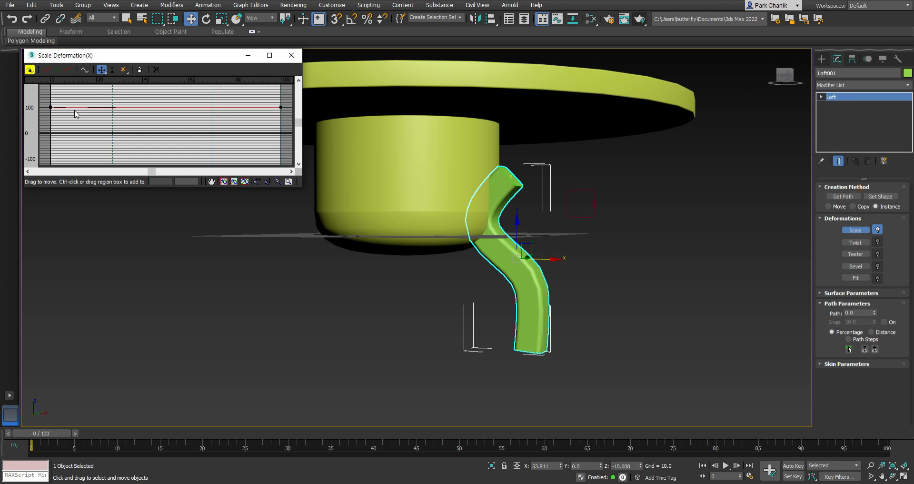
click(50, 107)
drag(281, 107, 285, 127)
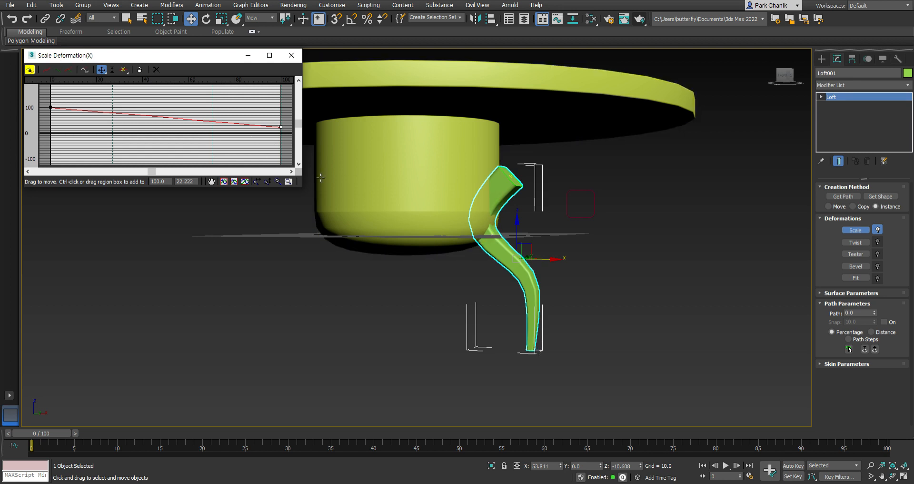
drag(279, 127, 281, 96)
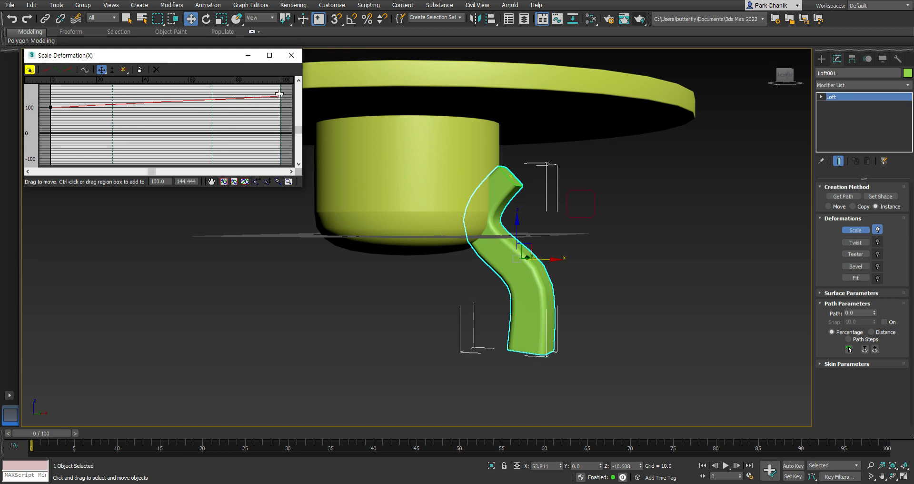
drag(279, 94, 281, 120)
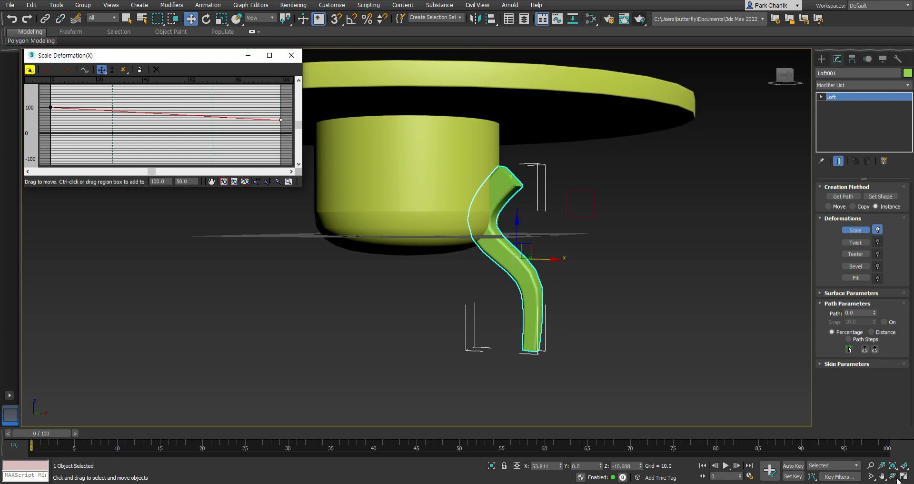
- Close the deformation editor and move the leg down about 4.2 units and about 1 unit toward the column along X
click(893, 475)
drag(612, 343, 519, 261)
click(292, 55)
click(190, 19)
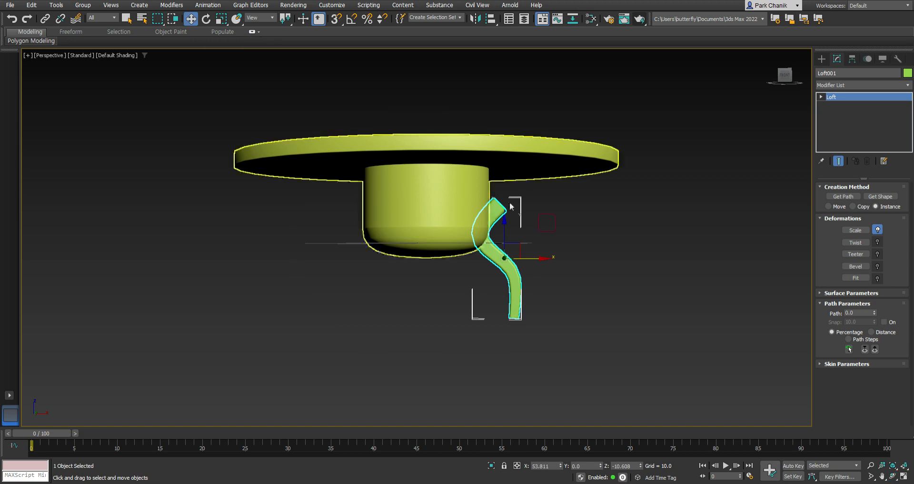
drag(503, 226, 503, 233)
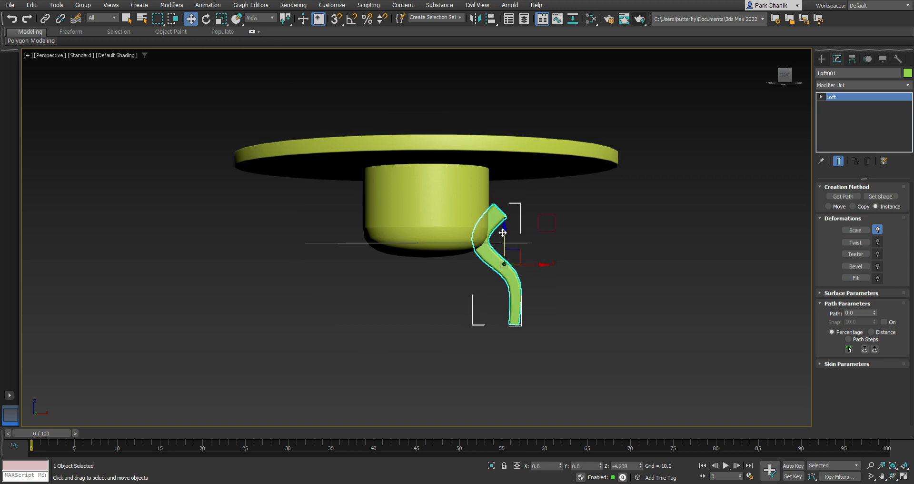
drag(540, 266, 537, 267)
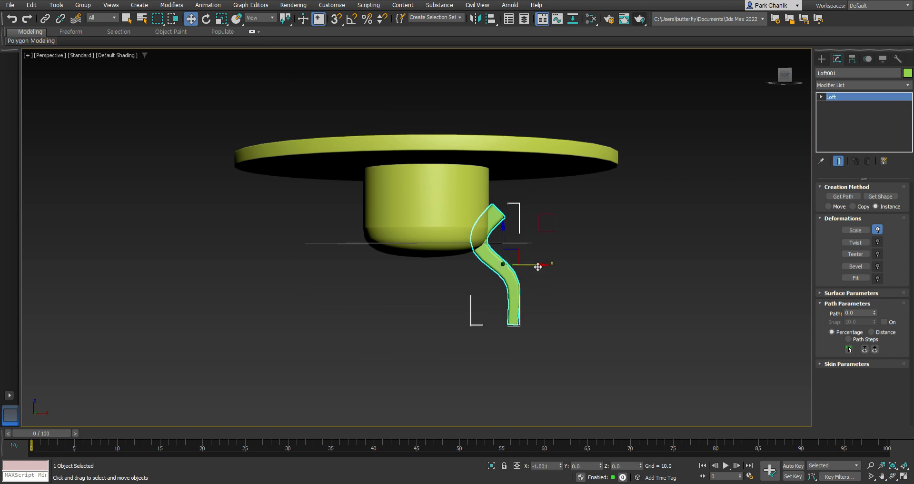
- Return to the four-view layout and lower the end point of the leg's Scale deformation curve to about 31.5
click(905, 477)
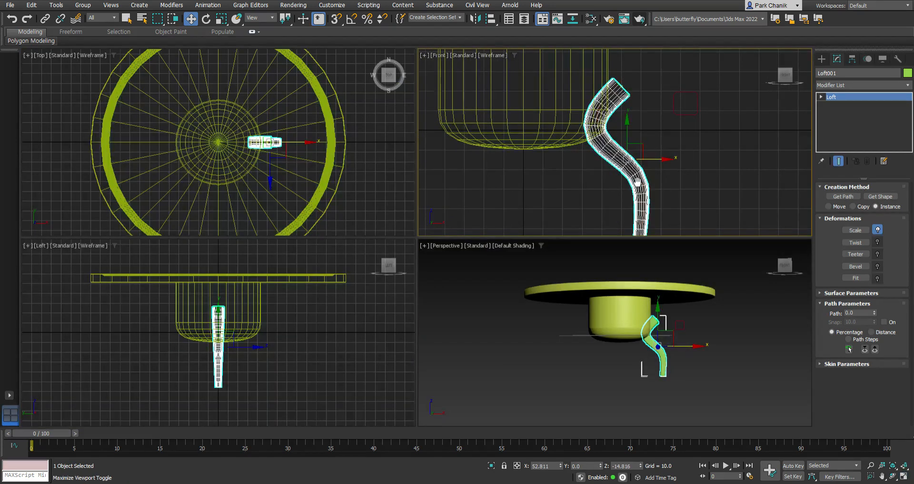
middle_drag(270, 140, 302, 137)
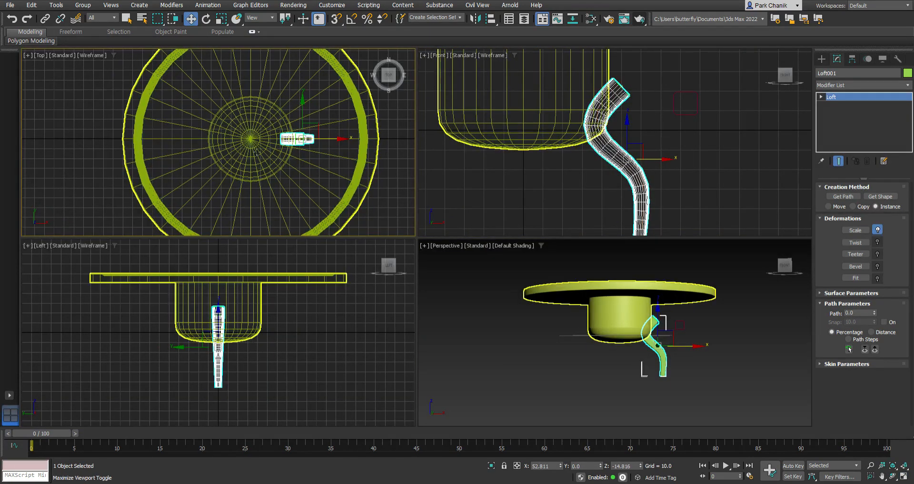
scroll(564, 190, down, 3)
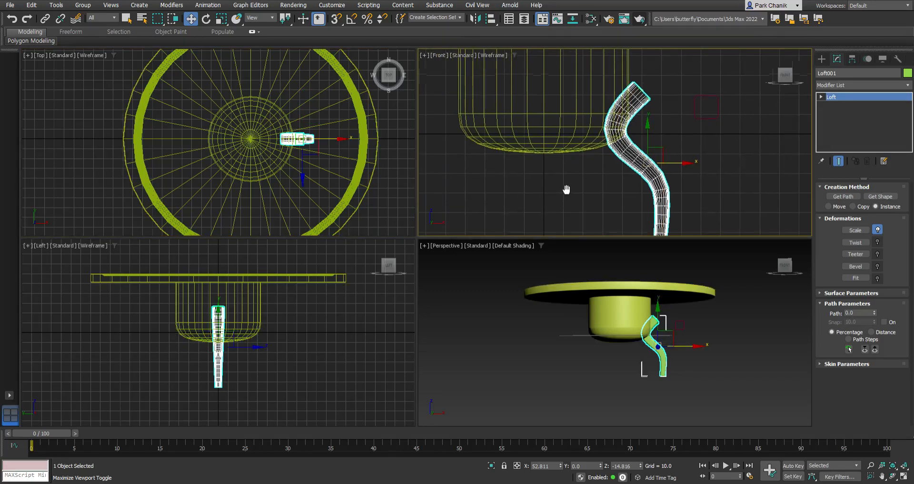
middle_drag(567, 190, 578, 189)
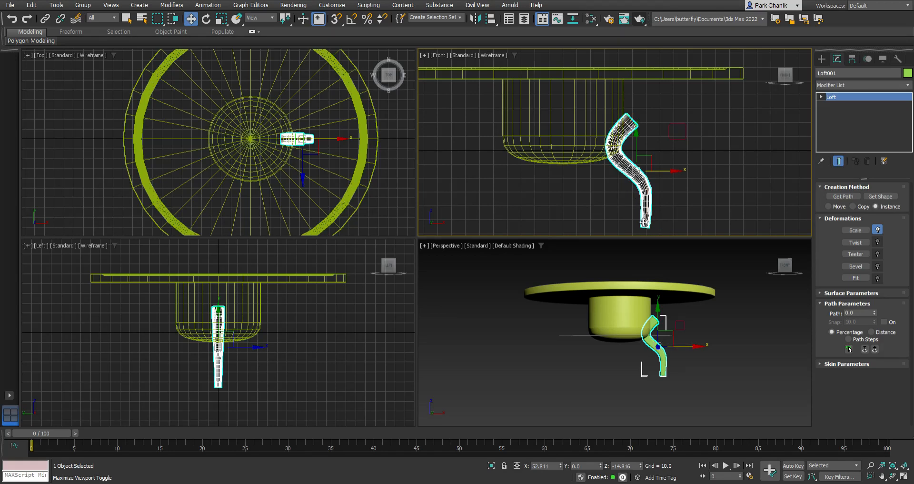
click(855, 230)
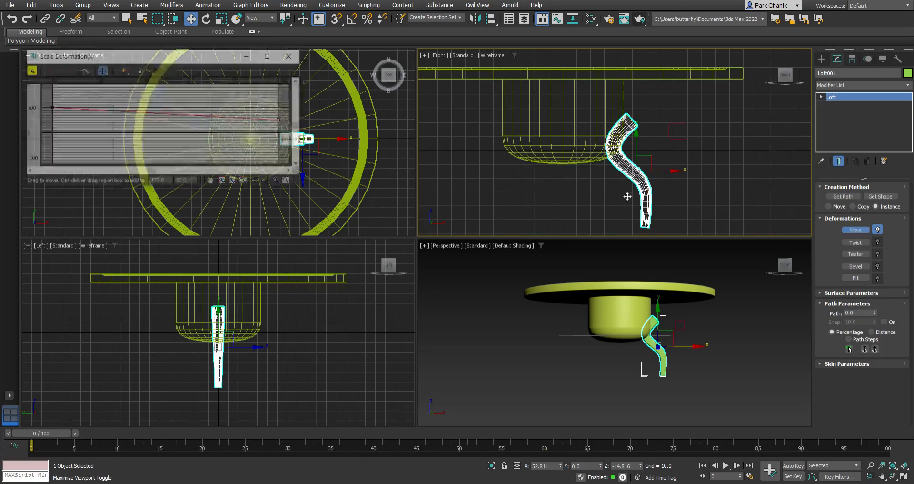
drag(281, 118, 281, 125)
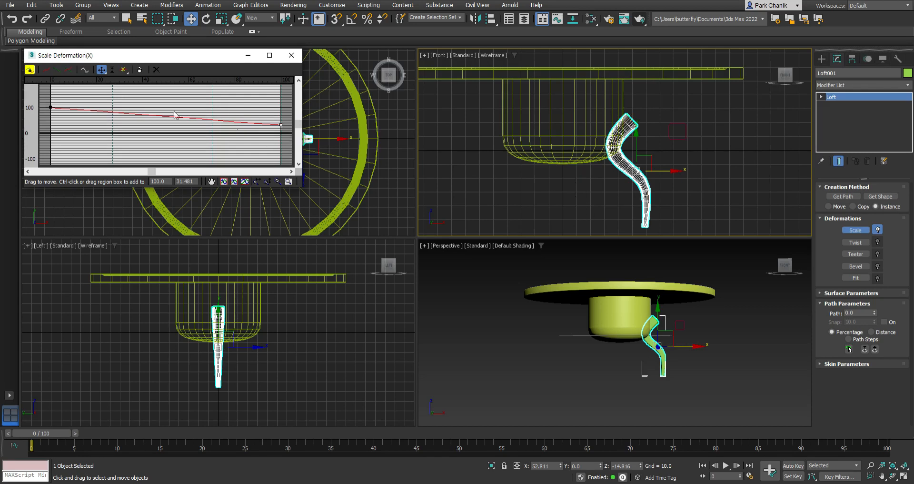
click(296, 62)
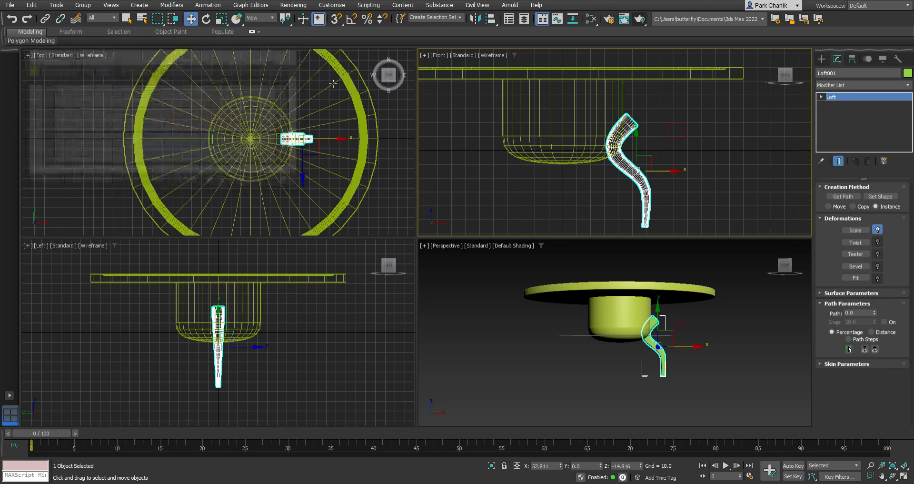
click(680, 221)
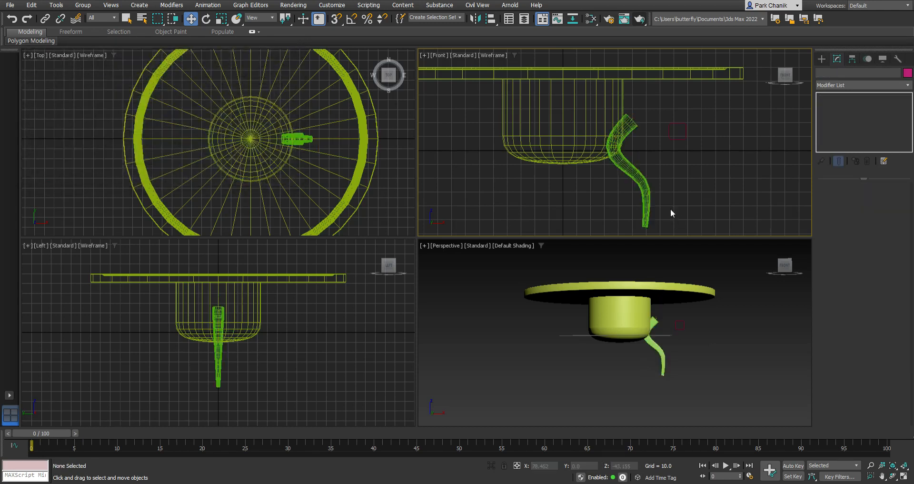
click(644, 175)
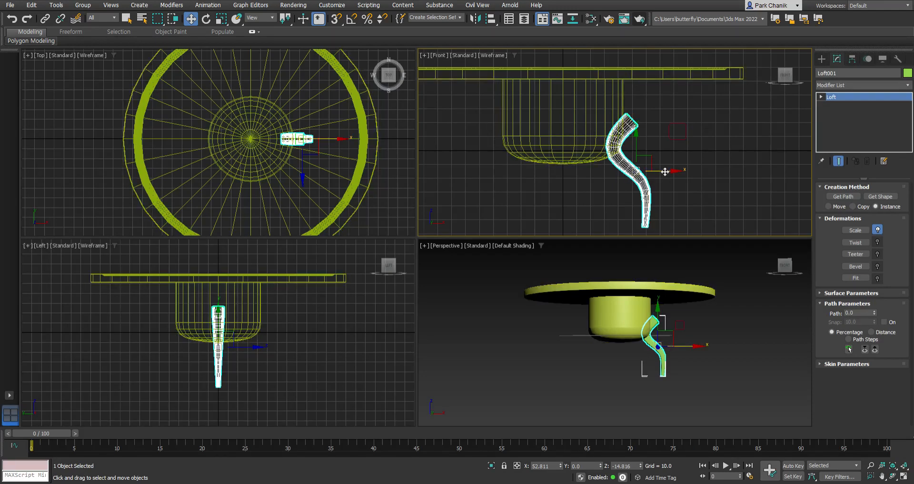
shift+drag(665, 172, 553, 166)
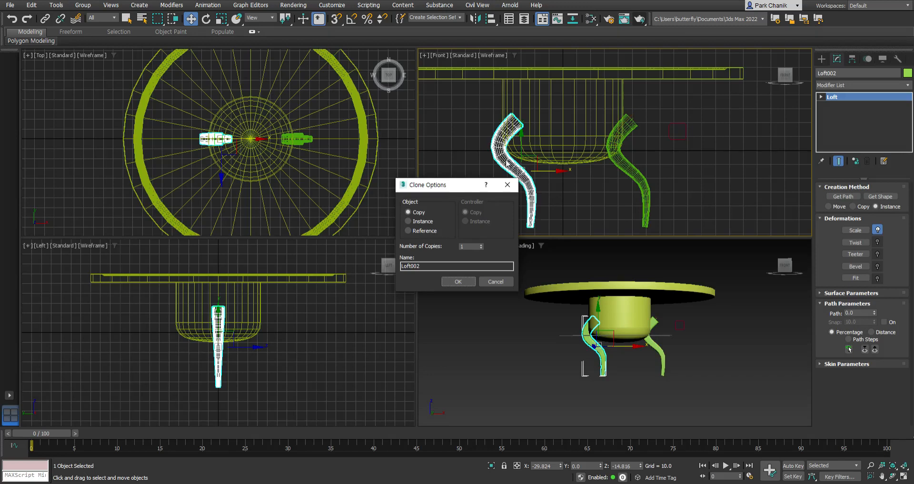
click(498, 282)
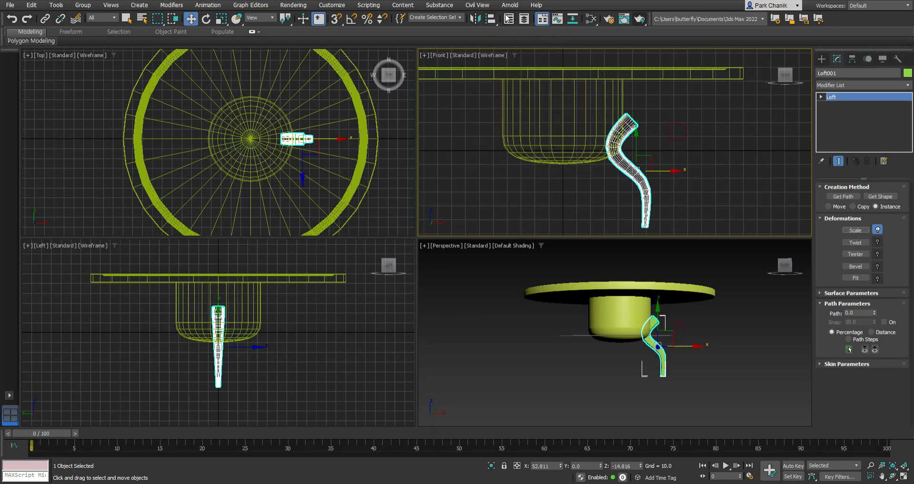
click(480, 20)
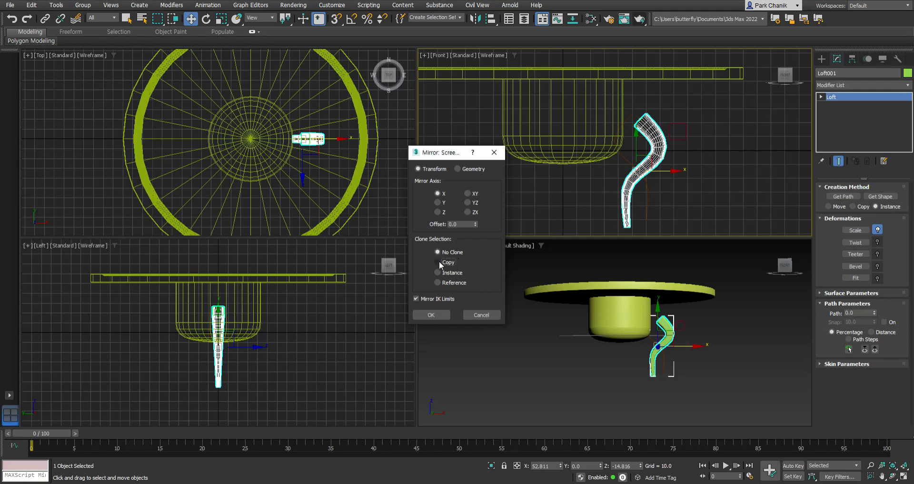
click(439, 262)
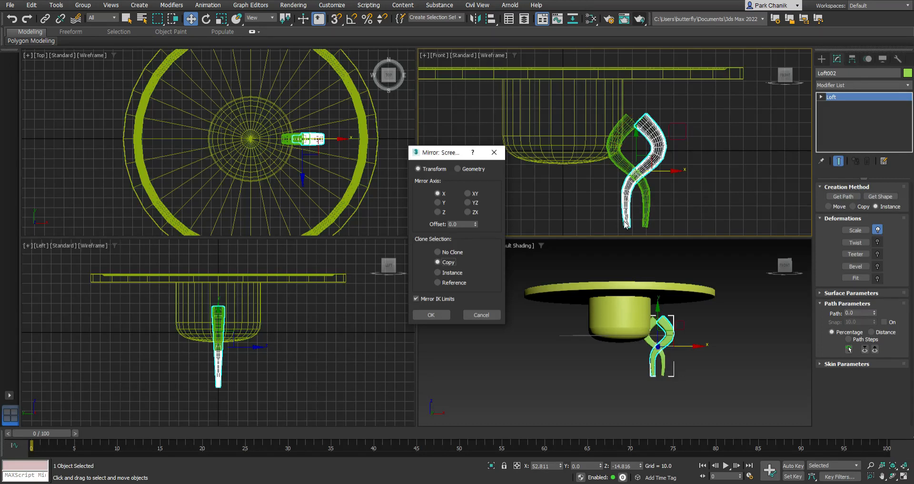
click(490, 316)
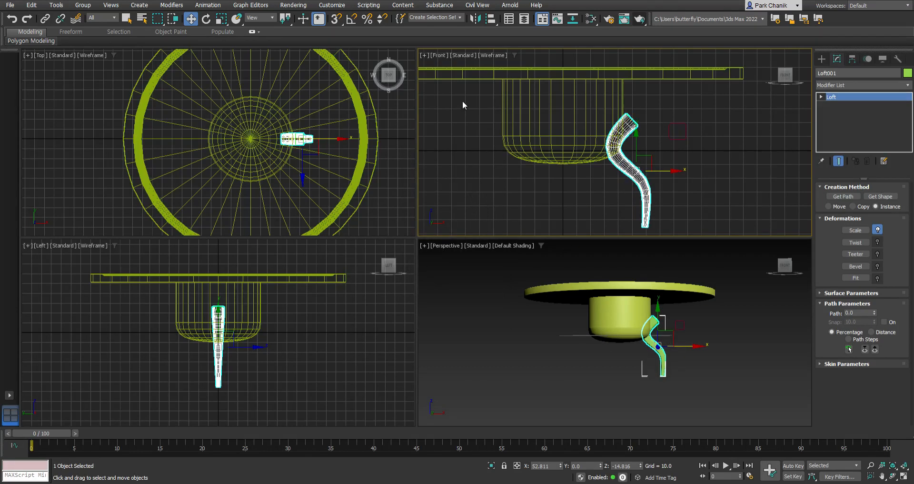
- Mirror the leg on the X axis as a copy, placed opposite the column at about X -52.7, and reselect the original leg
click(476, 19)
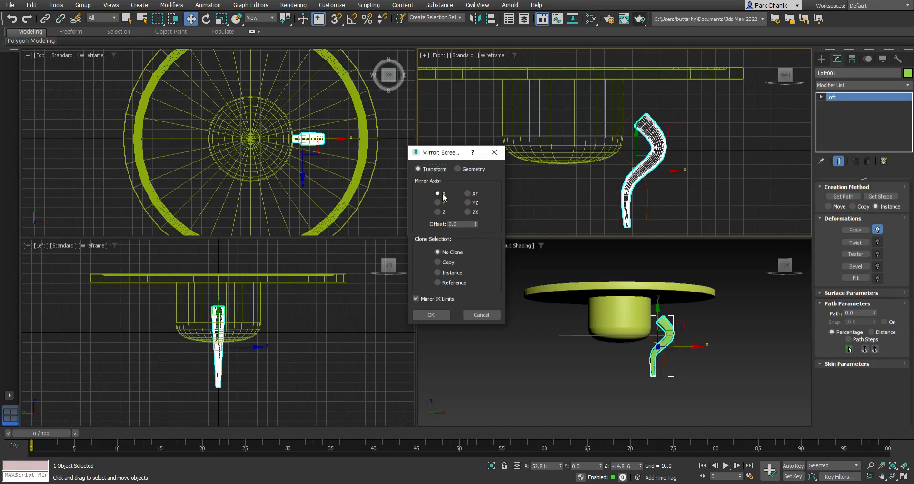
click(437, 262)
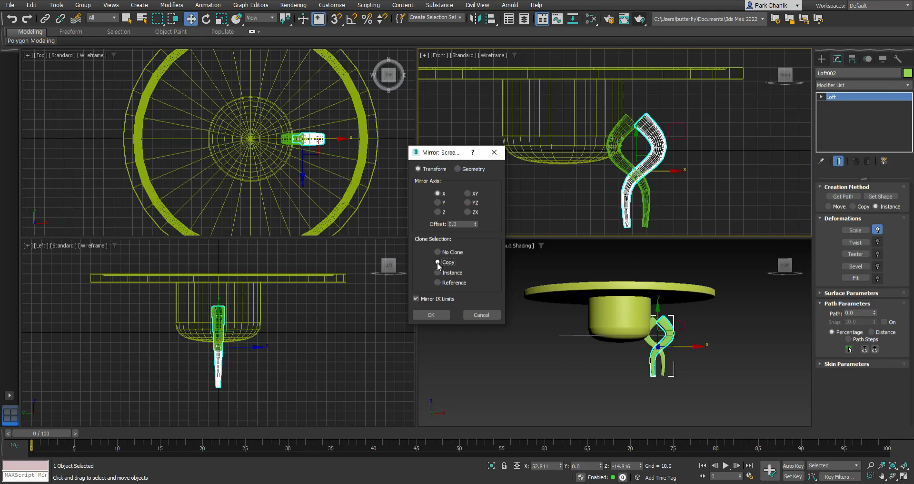
click(442, 316)
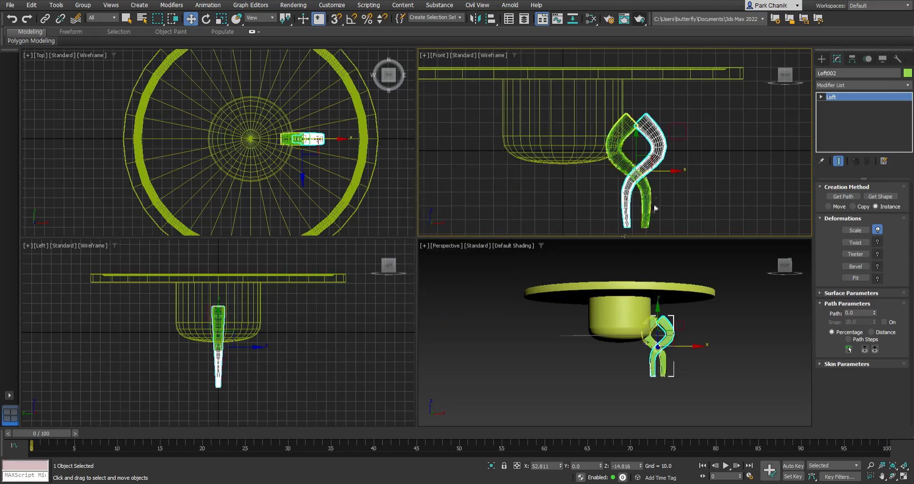
right_click(675, 184)
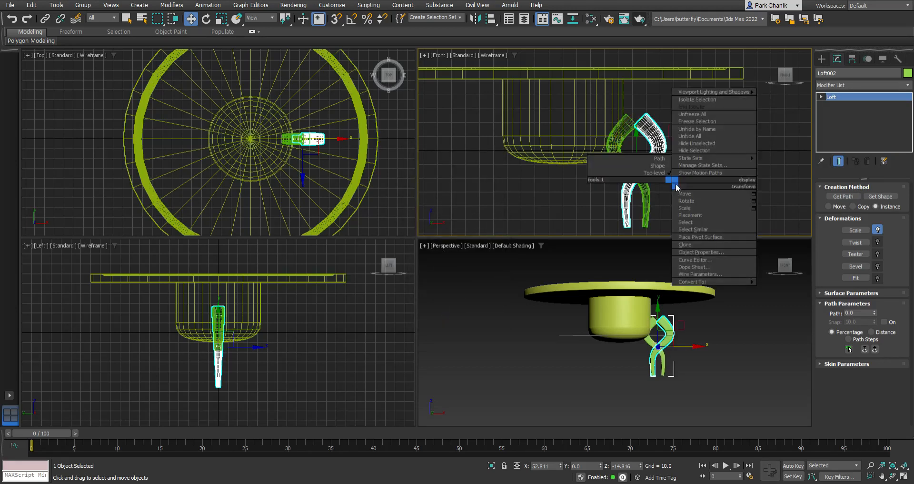
drag(681, 181, 530, 192)
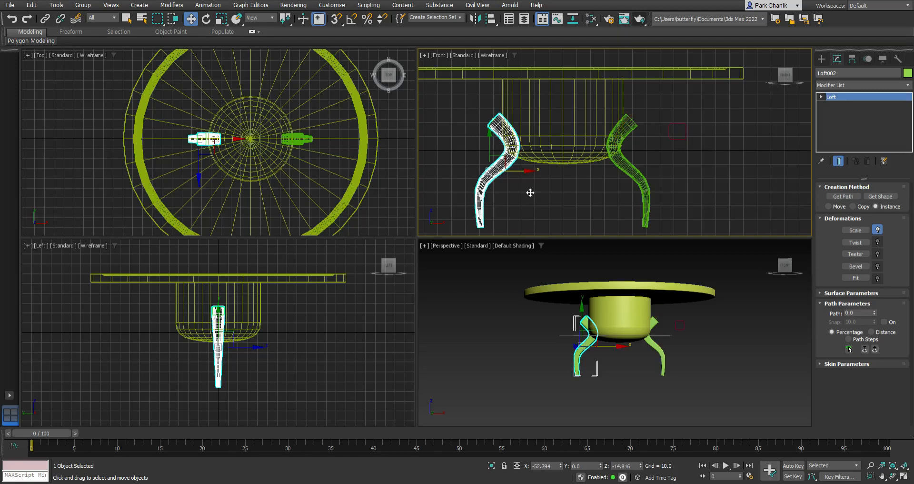
click(621, 157)
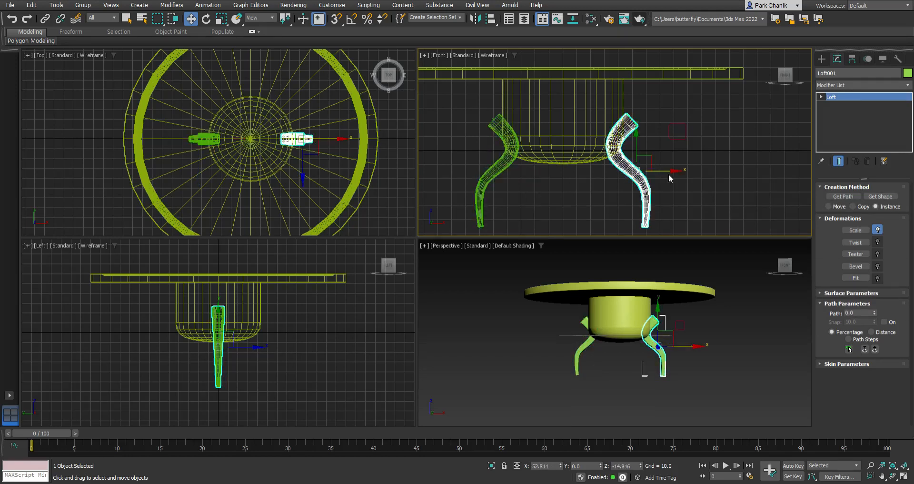
- Turn on angle snapping and select both lofted legs with the Rotate tool active, leaving other objects out of the selection
drag(672, 170, 671, 170)
click(893, 476)
drag(658, 347, 729, 348)
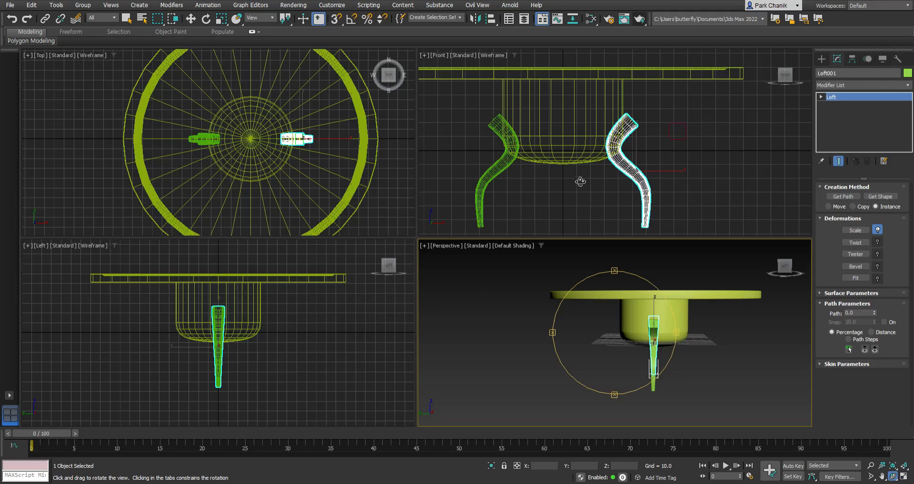
right_click(568, 193)
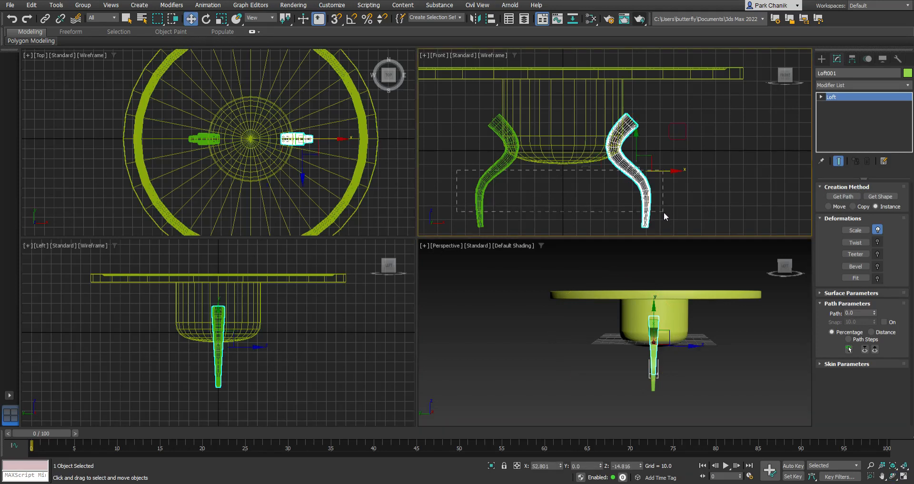
drag(664, 212, 689, 212)
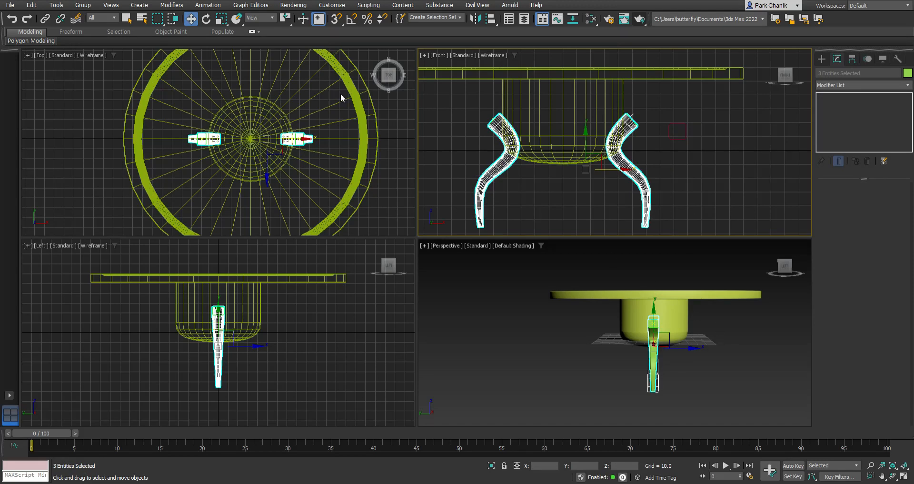
click(349, 21)
click(206, 19)
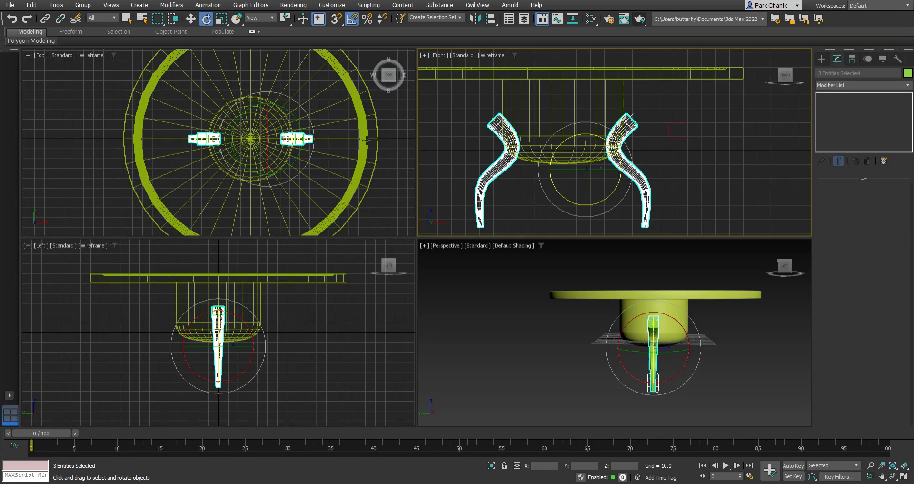
click(533, 201)
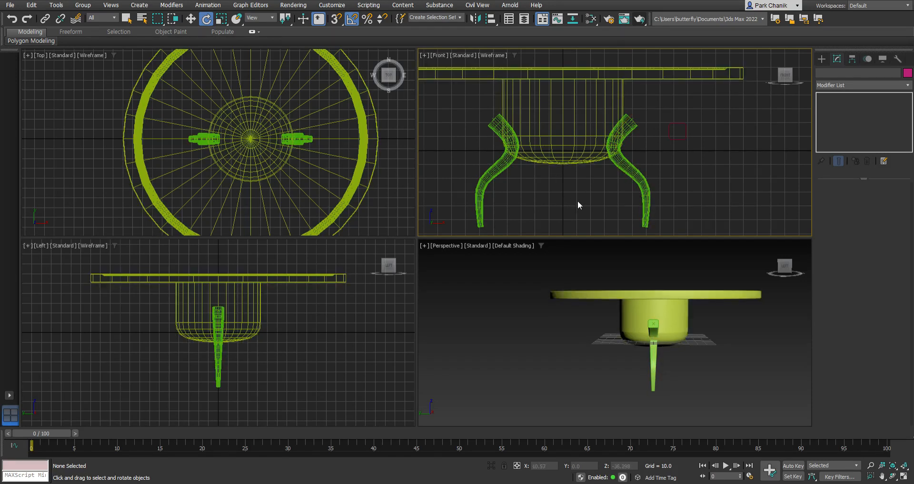
click(617, 168)
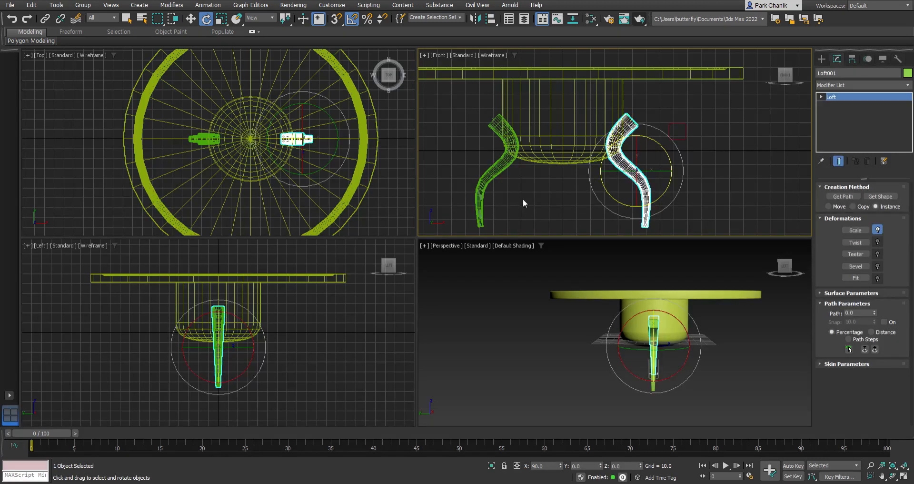
ctrl+click(498, 186)
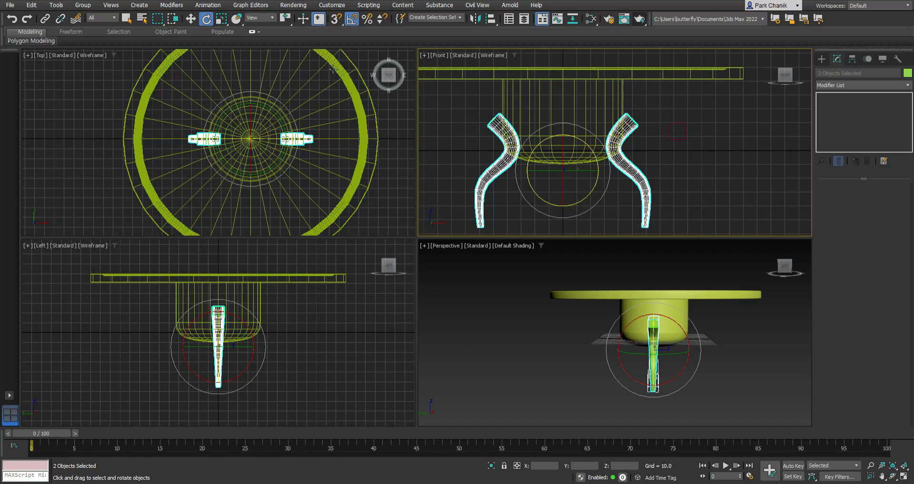
- Rotate the two legs 90 degrees around the column in the Top view as copies, then inspect the four legs in perspective
right_click(318, 127)
drag(274, 116, 289, 165)
click(447, 281)
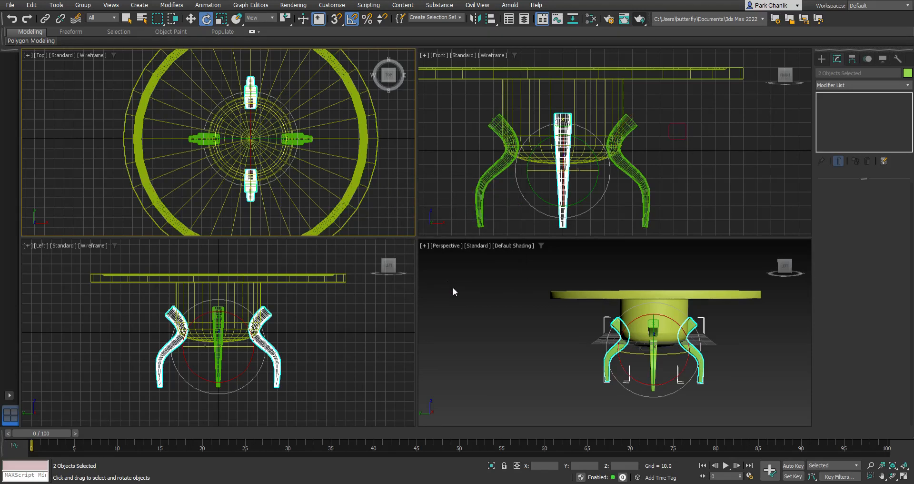
click(559, 396)
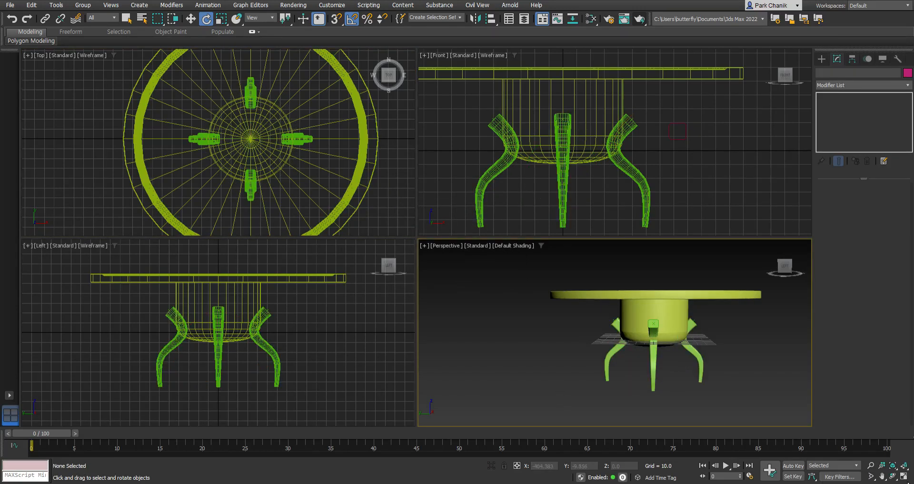
click(903, 475)
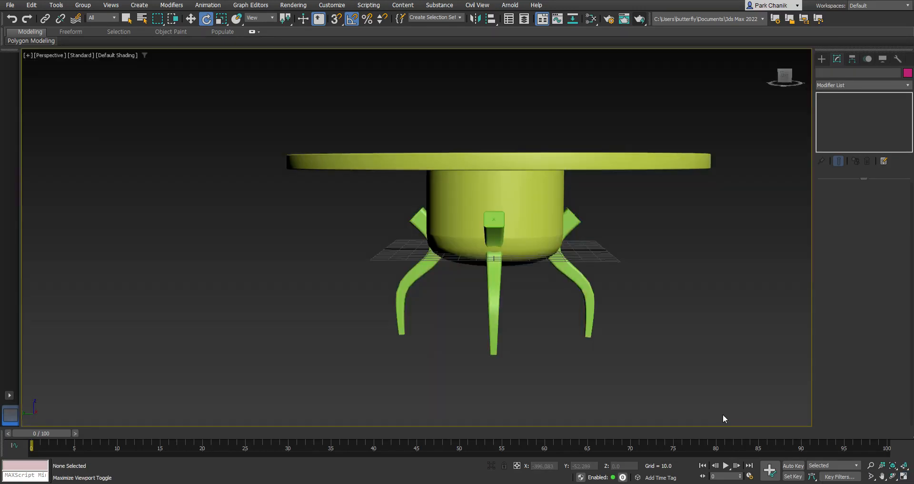
click(893, 476)
drag(464, 261, 536, 270)
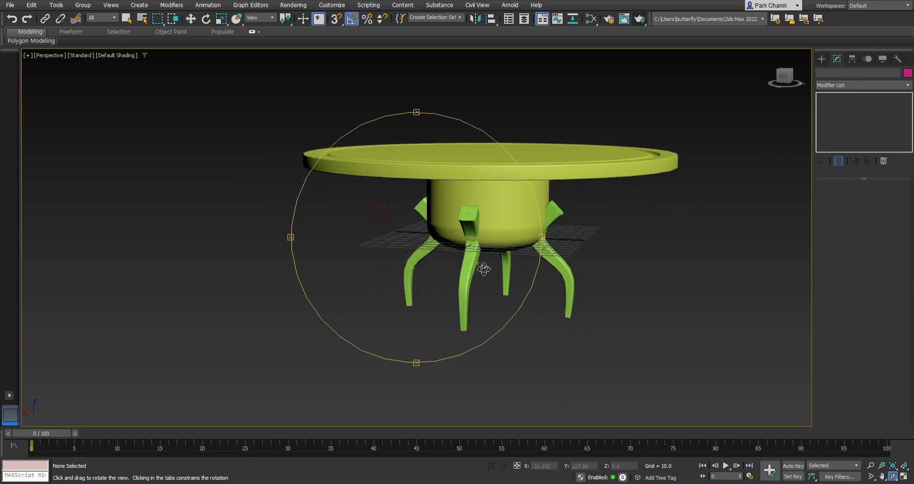
- Delete the two rotated leg copies in the Front view, keeping the original and mirrored legs
click(904, 477)
right_click(546, 193)
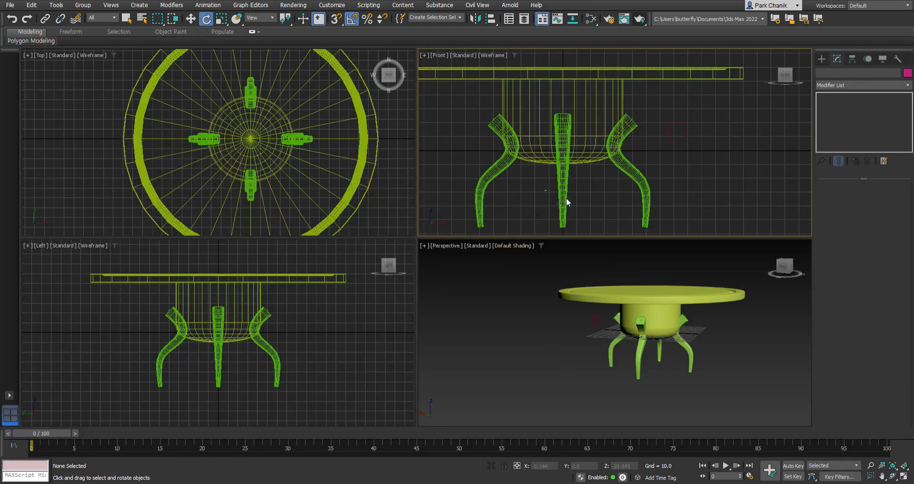
drag(545, 194, 589, 207)
key(Delete)
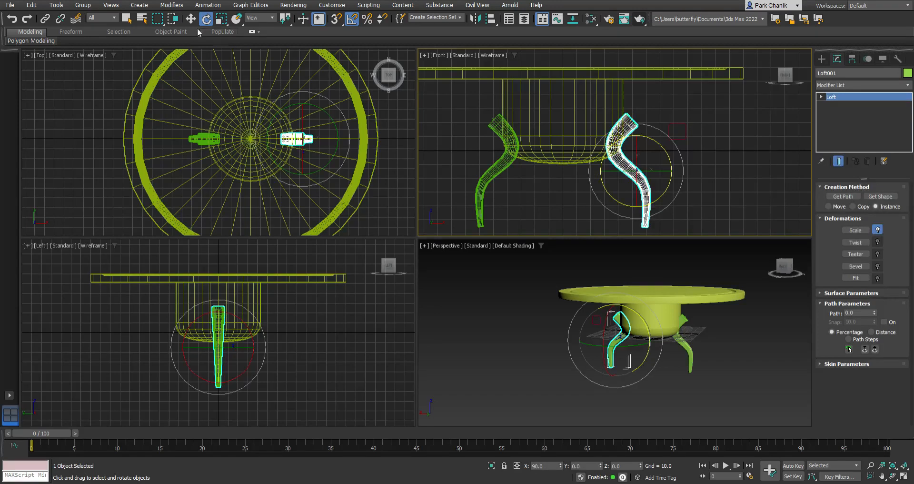
- Move the original leg about 1.36 units away from the column along X, and the mirrored leg outward to about X -54.1
click(196, 20)
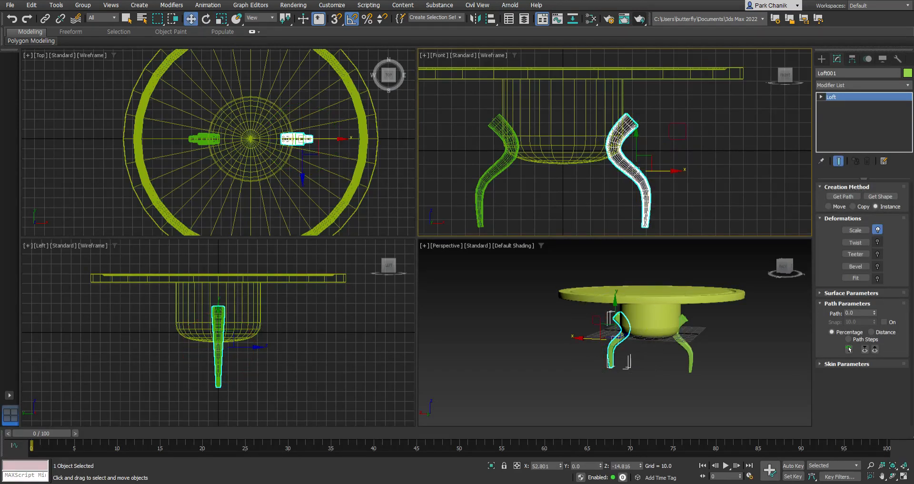
click(904, 476)
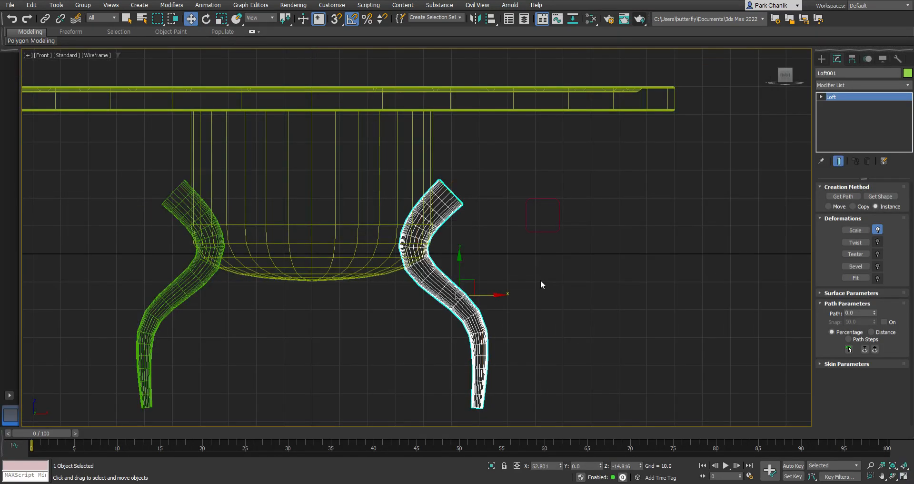
drag(493, 295, 496, 295)
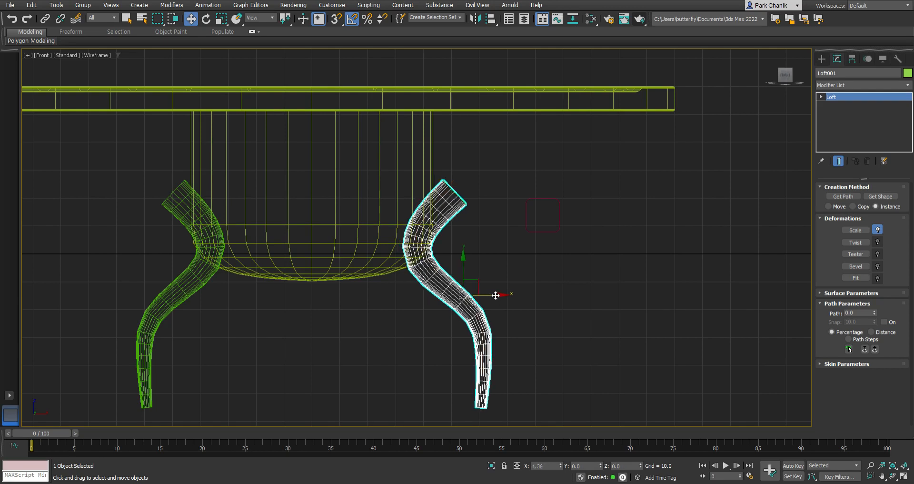
click(185, 277)
drag(200, 297, 196, 297)
middle_drag(337, 312, 379, 262)
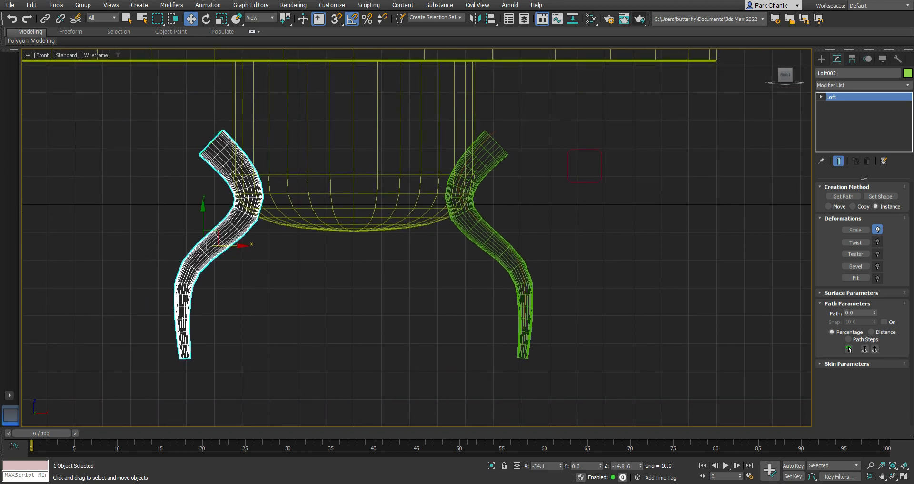
click(905, 476)
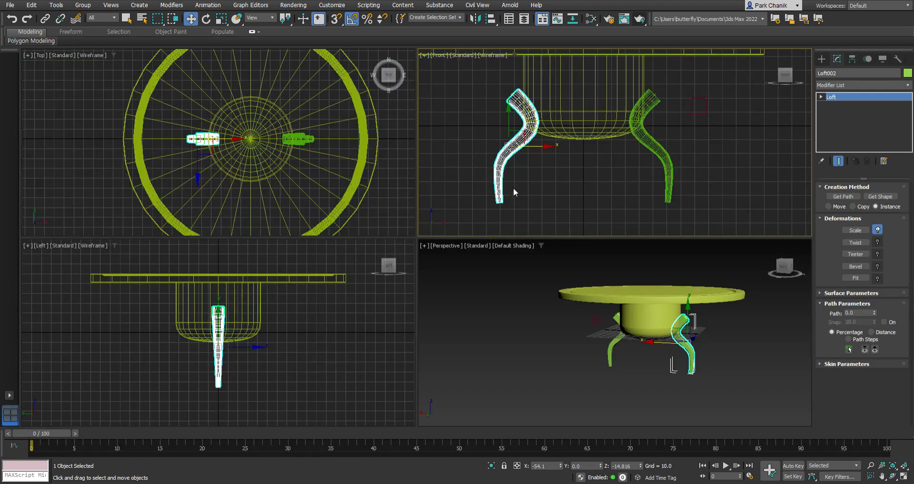
- Rotate both legs 90 degrees around the column in the Top view as one set of copies, and inspect the table in perspective
ctrl+click(644, 147)
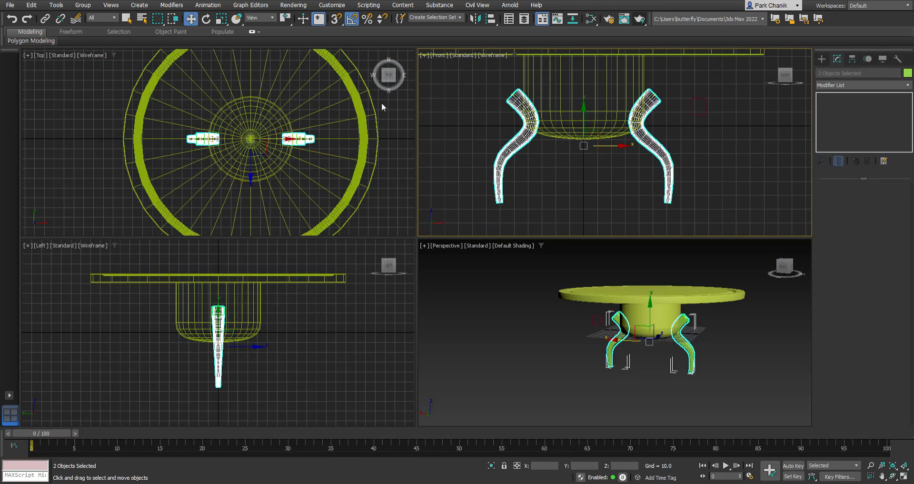
click(206, 19)
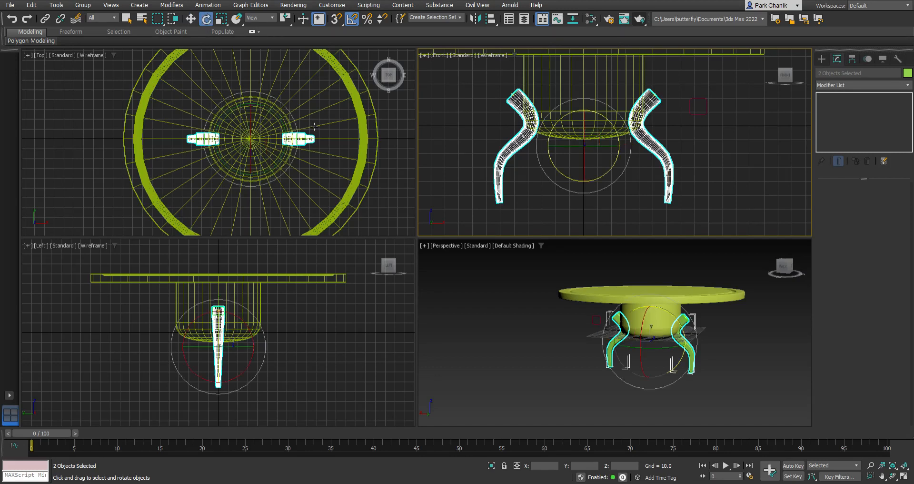
click(282, 119)
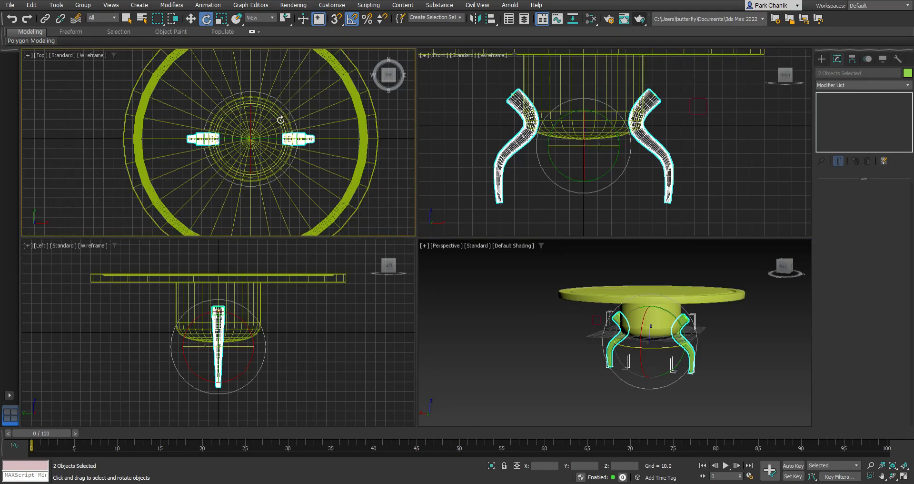
drag(277, 117, 288, 164)
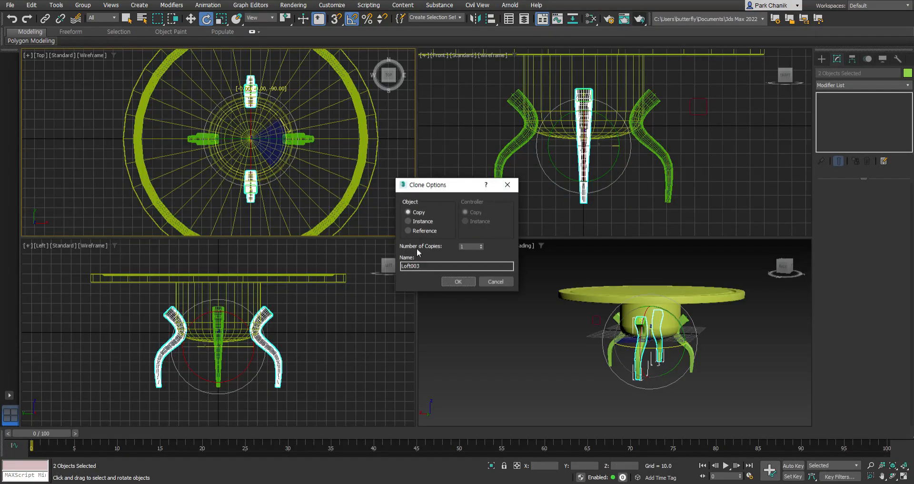
click(456, 281)
click(551, 347)
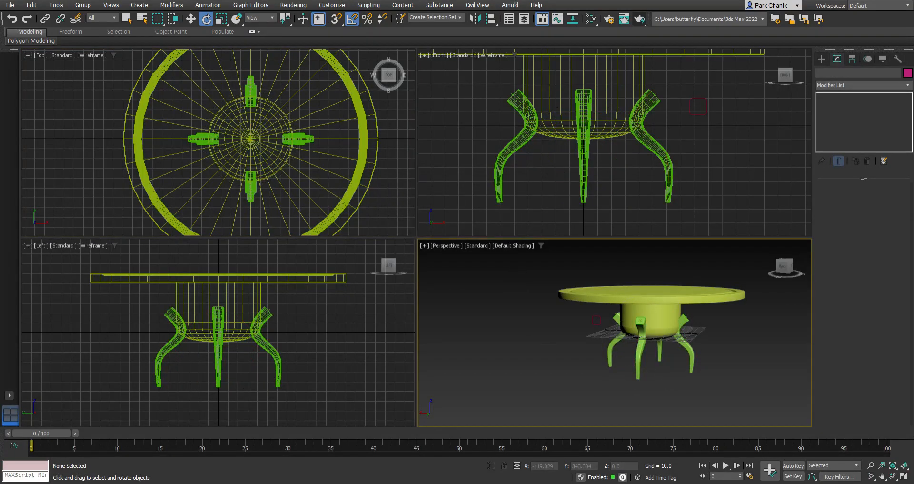
click(902, 476)
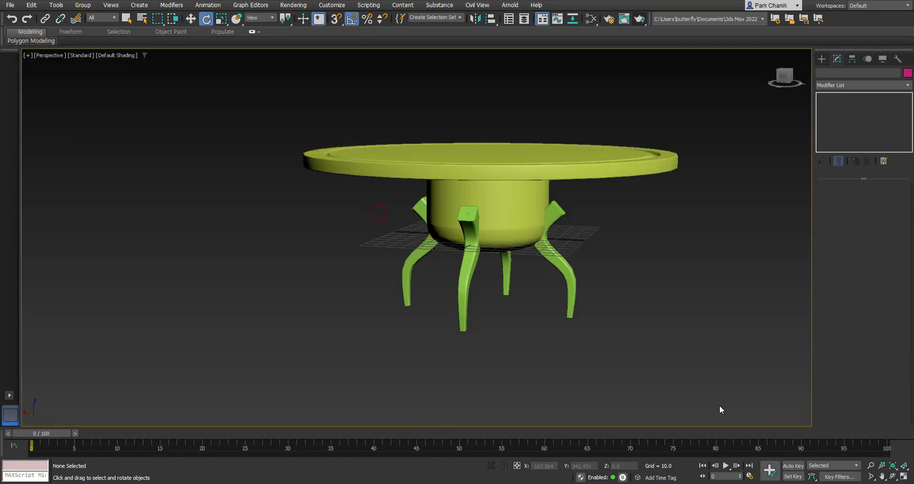
click(891, 476)
drag(510, 298, 503, 319)
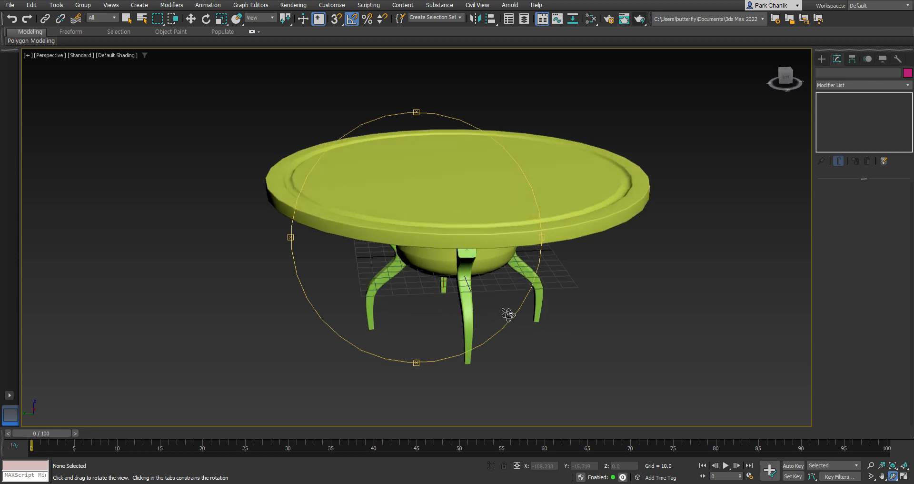
drag(506, 310, 476, 335)
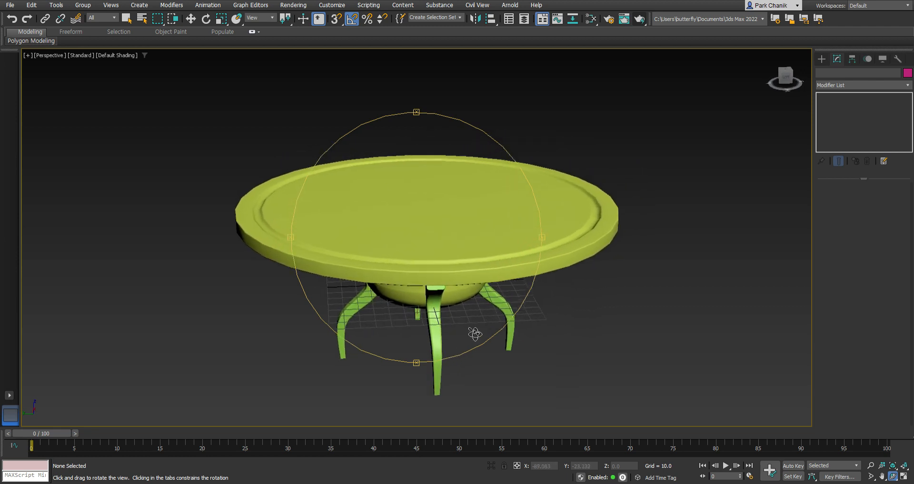
- Create a Teapot standard primitive with a radius of about 18.4 near the table's centre in the Top view
click(903, 475)
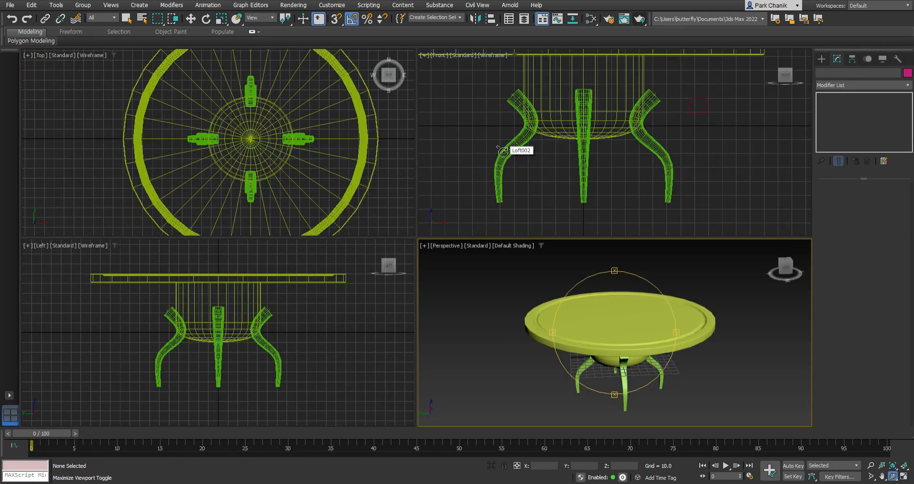
click(821, 59)
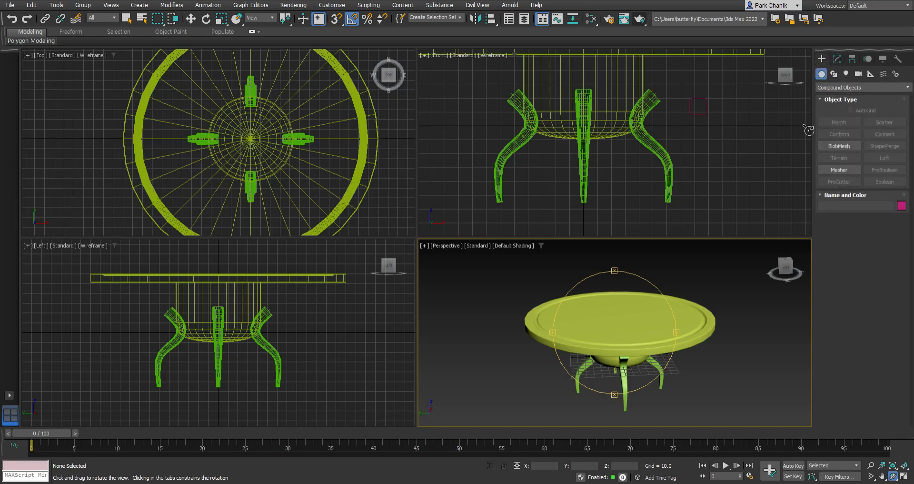
click(828, 87)
click(831, 98)
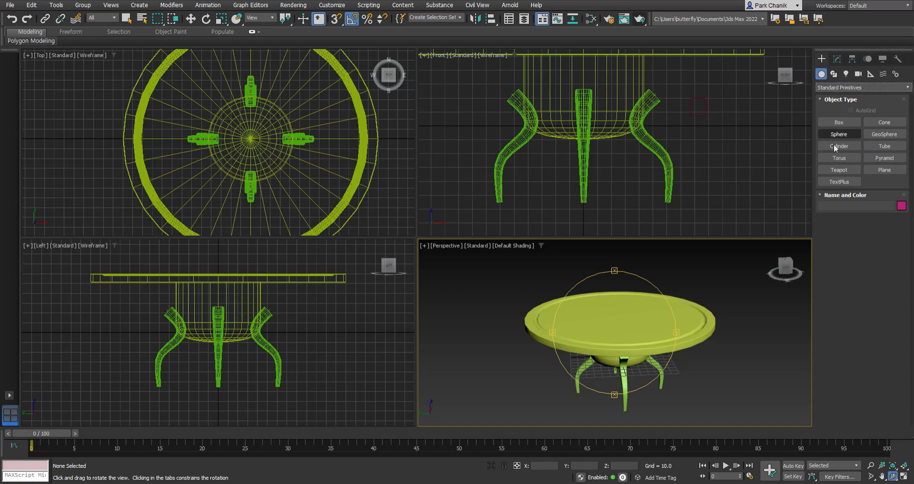
click(841, 172)
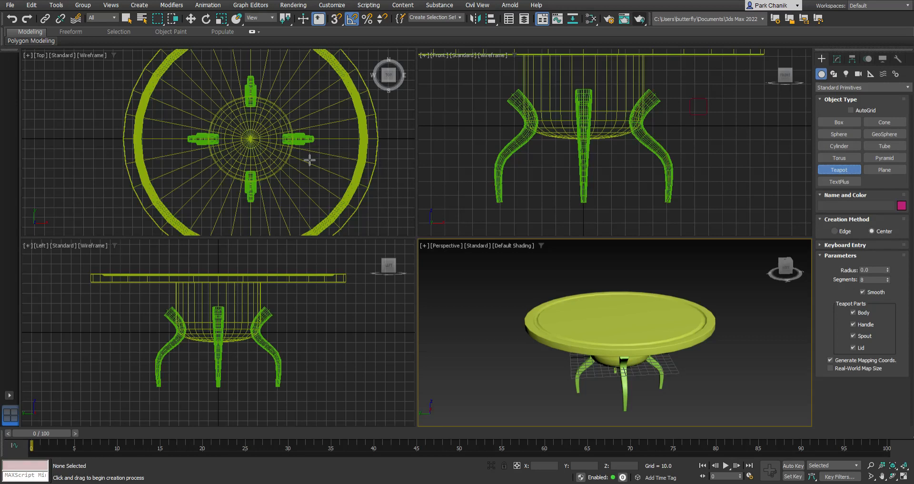
drag(227, 125, 242, 123)
- Move the teapot up about 59.4 units in the Front view onto the tabletop, and inspect it in perspective
middle_drag(513, 168, 513, 236)
click(190, 18)
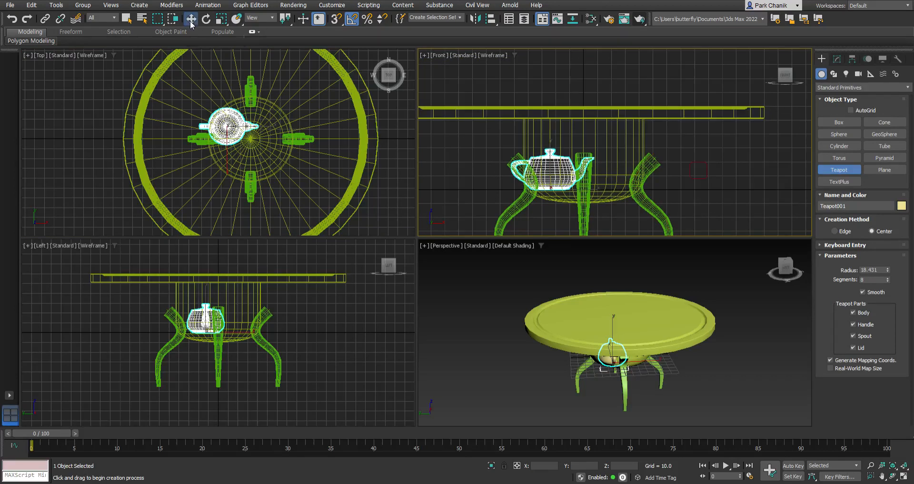
drag(551, 165, 529, 82)
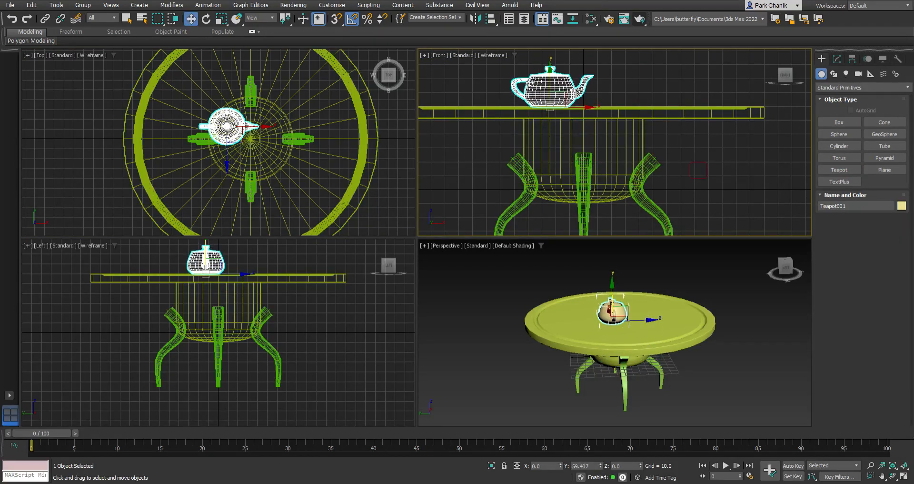
right_click(643, 352)
click(904, 476)
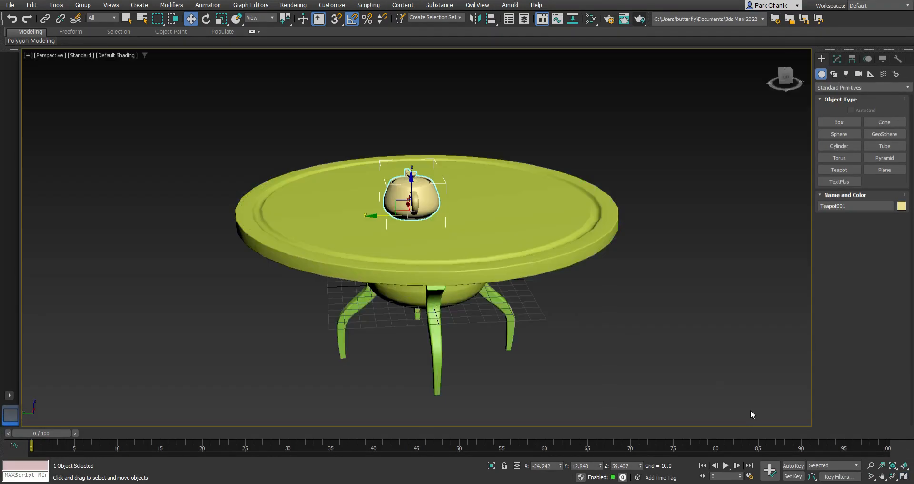
click(893, 476)
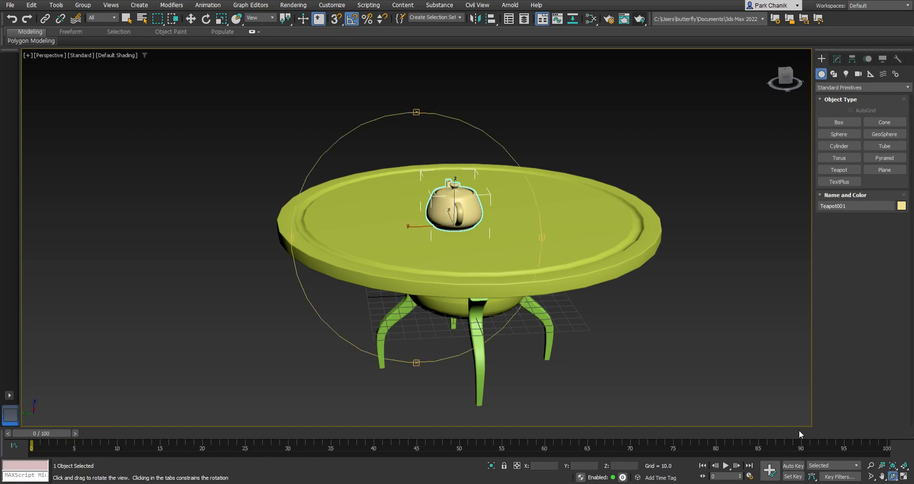
drag(505, 273, 427, 261)
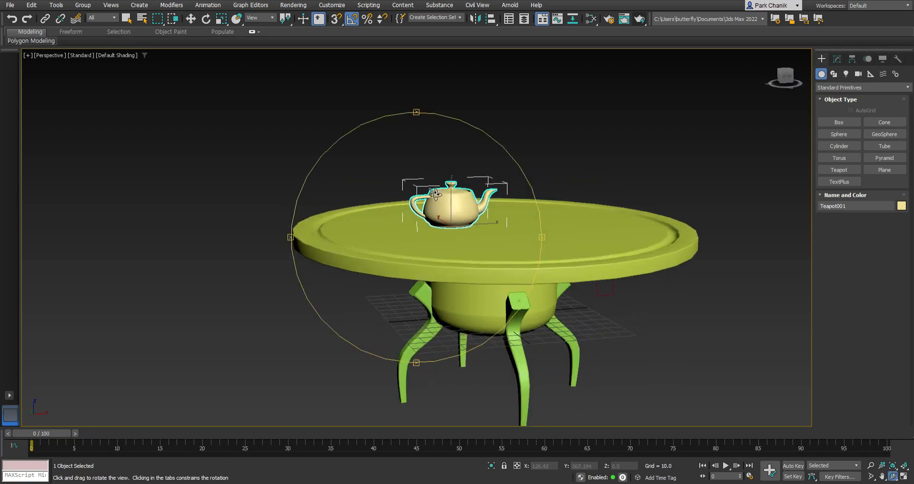
- Examine the teapot's seating on the tabletop up close, and the whole table from raised and low angles in perspective
scroll(457, 208, up, 4)
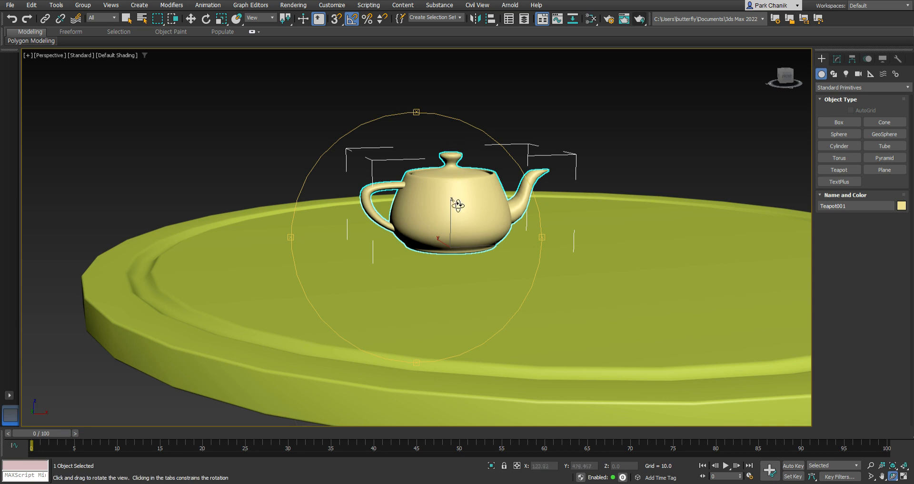
drag(465, 219, 489, 251)
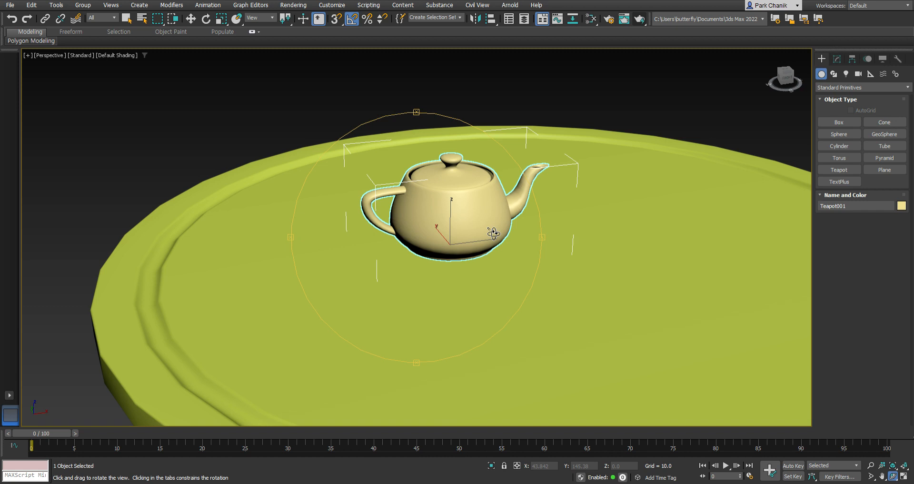
scroll(493, 233, down, 3)
scroll(493, 233, down, 3)
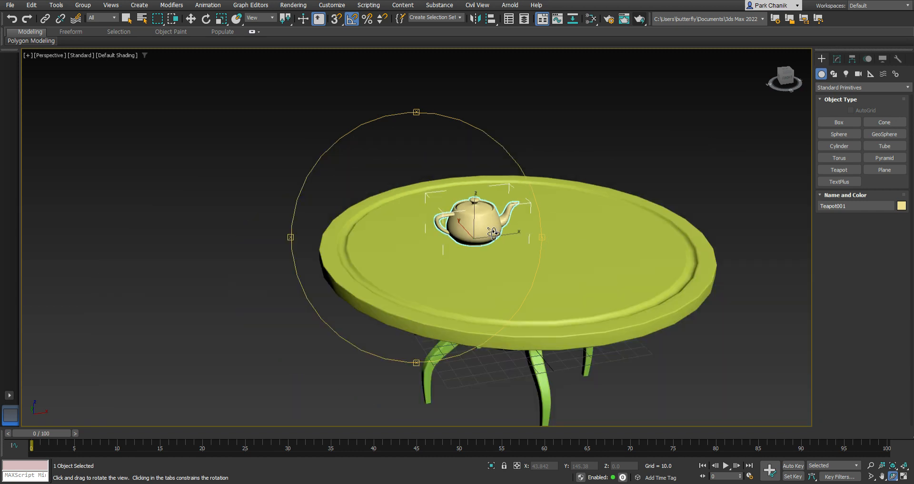
middle_drag(541, 238, 445, 231)
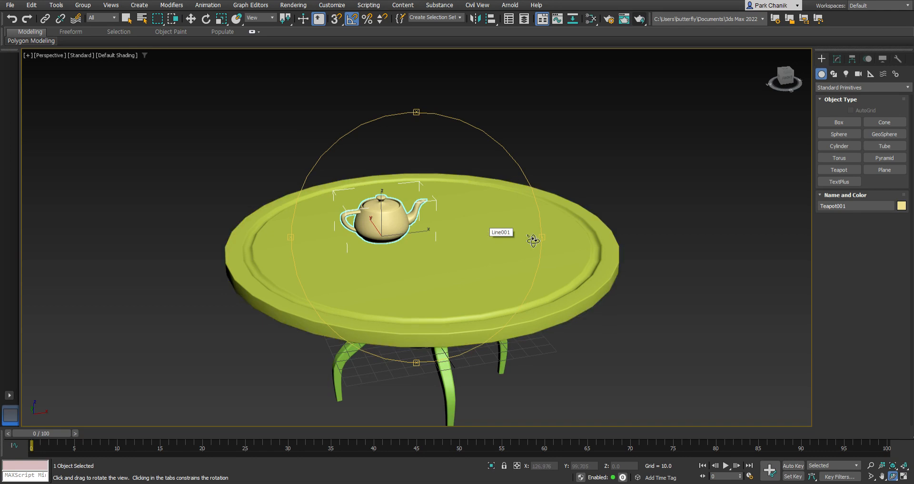
mouse_move(512, 233)
mouse_down()
mouse_move(516, 206)
mouse_move(518, 220)
mouse_up()
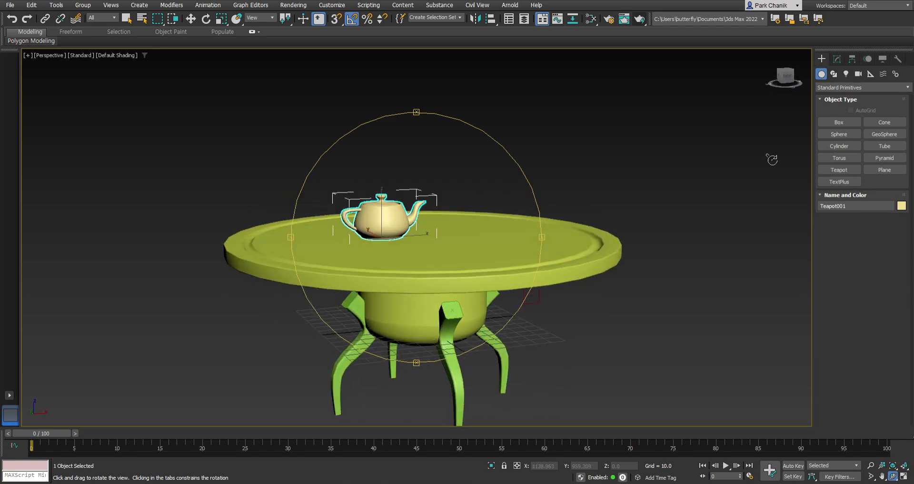
drag(481, 234, 497, 246)
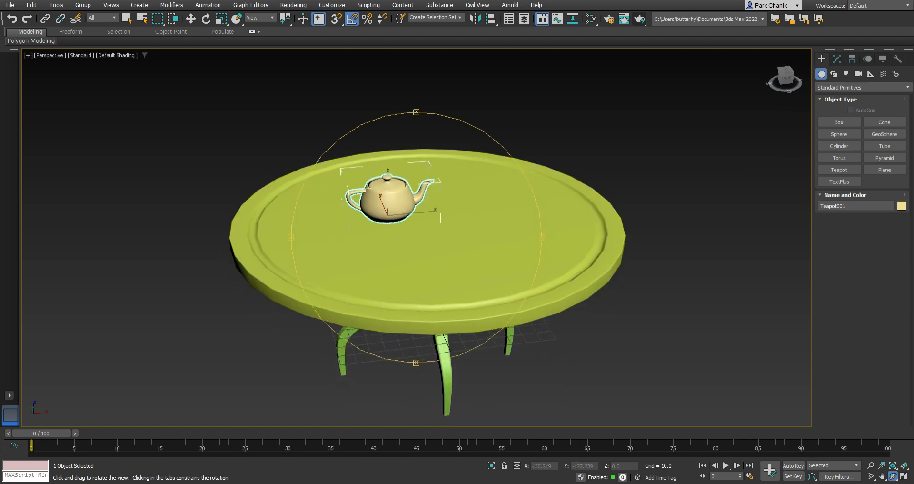
mouse_move(476, 219)
mouse_down()
mouse_move(507, 199)
mouse_move(476, 220)
mouse_up()
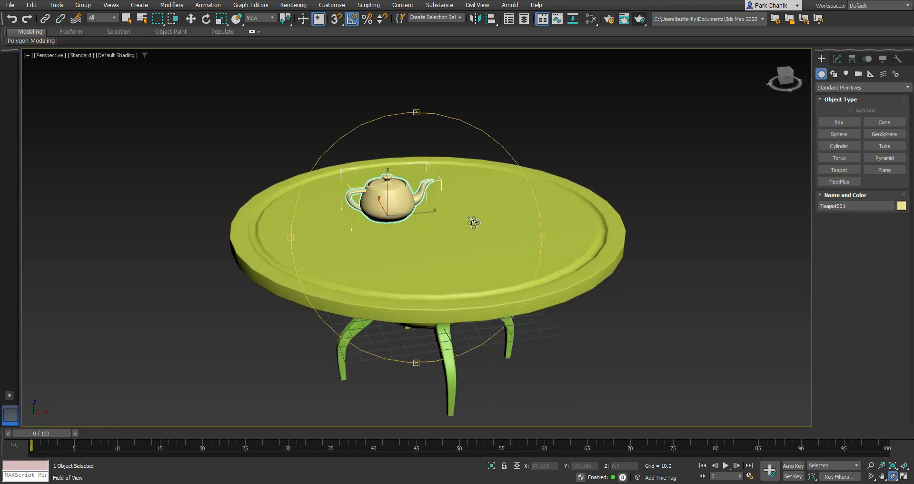
mouse_move(463, 212)
middle_down()
mouse_move(453, 221)
mouse_move(476, 220)
middle_up()
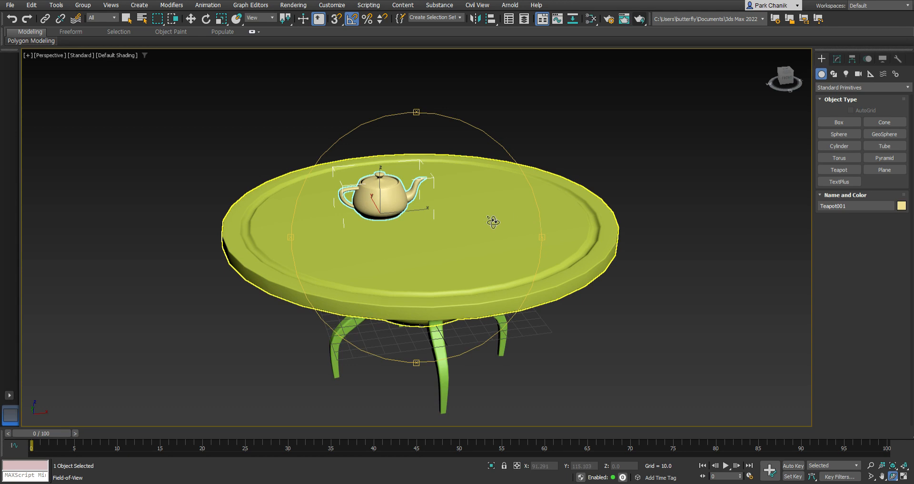
drag(463, 216, 461, 212)
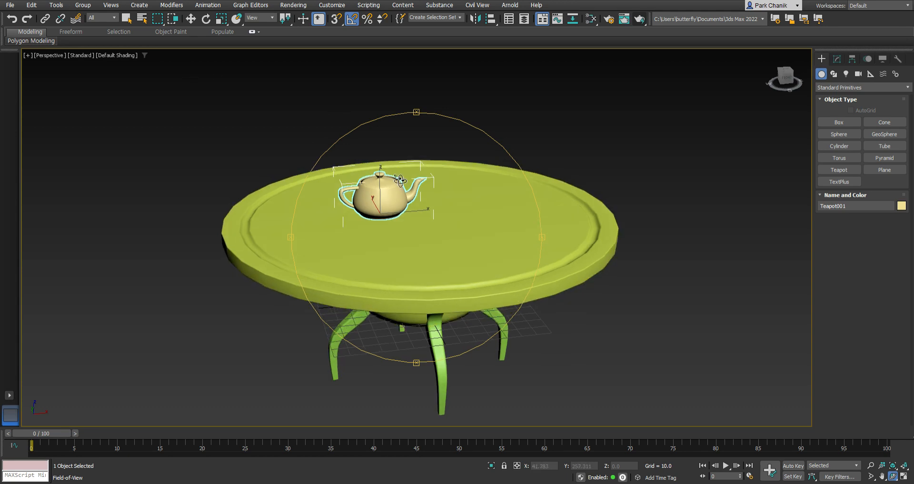
click(13, 5)
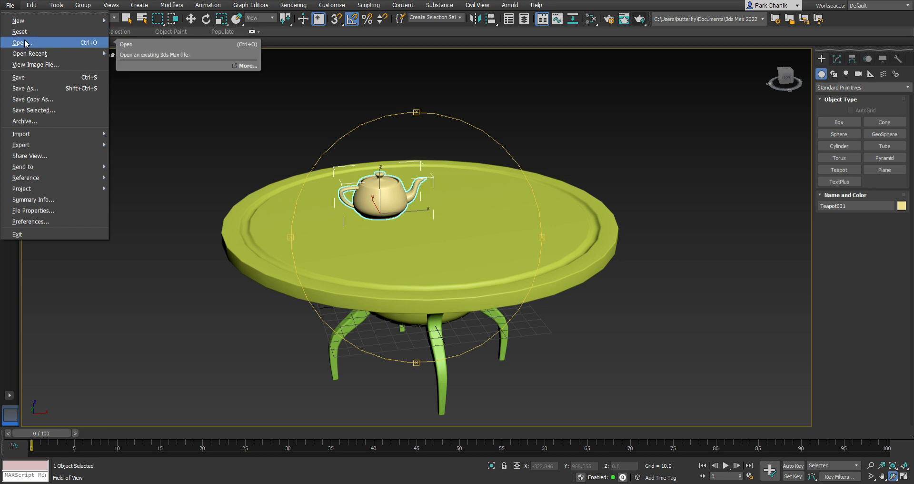
click(128, 110)
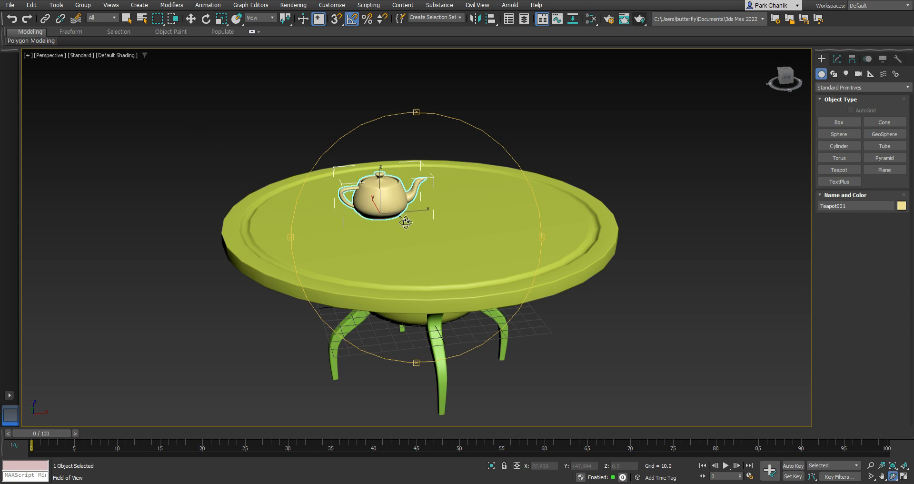
- Inspect the finished table's column, four legs and tabletop from several sides and heights in perspective
mouse_move(416, 223)
alt+middle_down()
mouse_move(426, 206)
mouse_move(421, 216)
alt+middle_up()
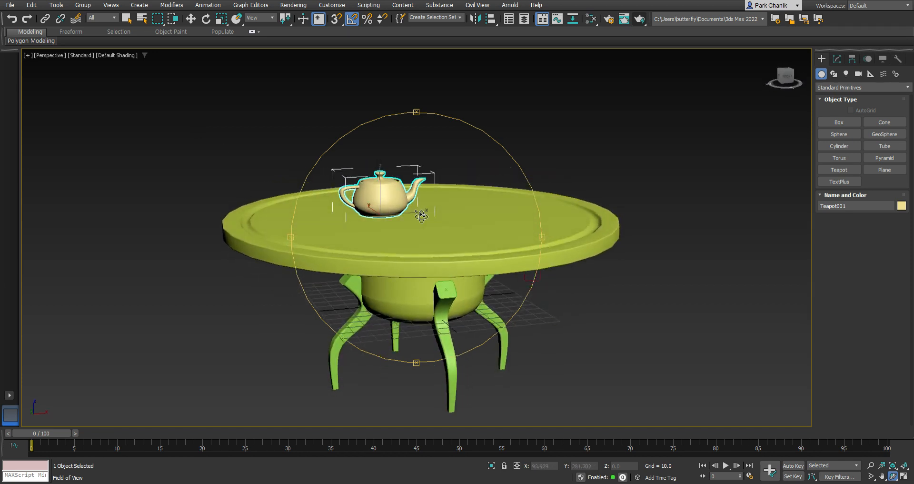
alt+middle_drag(467, 284, 468, 257)
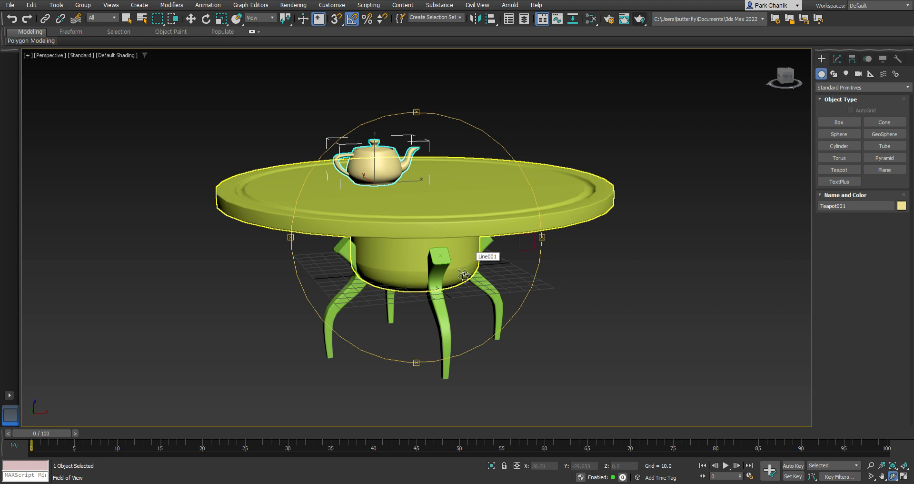
alt+middle_drag(469, 259, 492, 275)
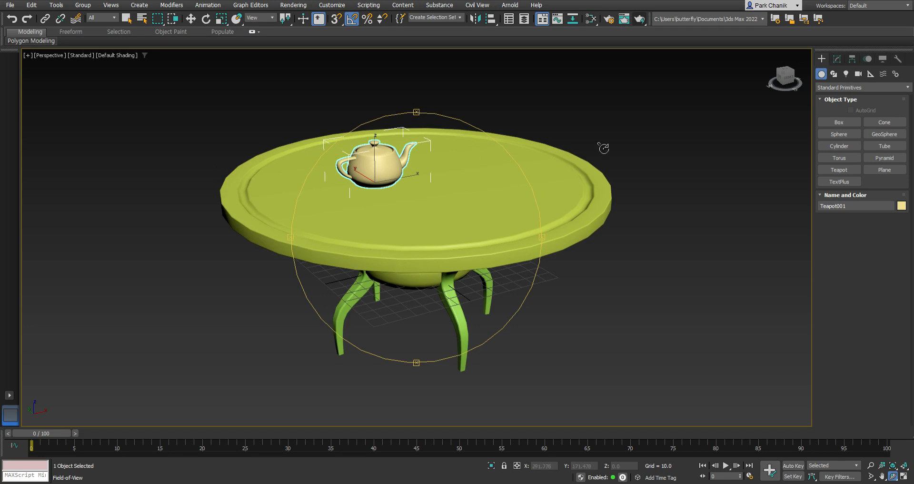
alt+middle_drag(454, 213, 456, 178)
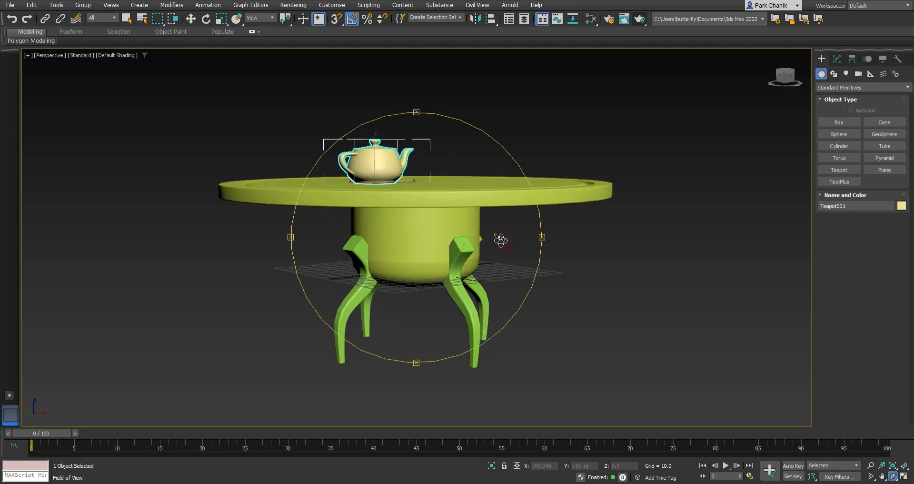
alt+middle_drag(509, 280, 526, 282)
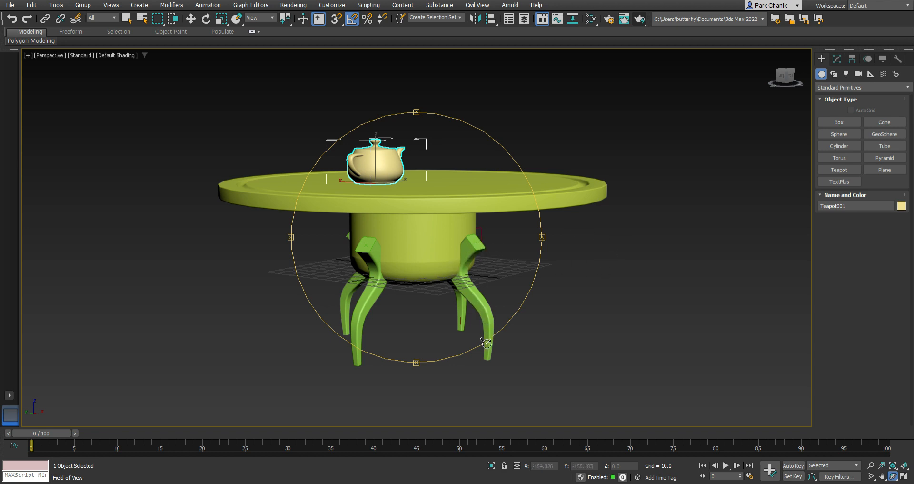
drag(510, 288, 507, 292)
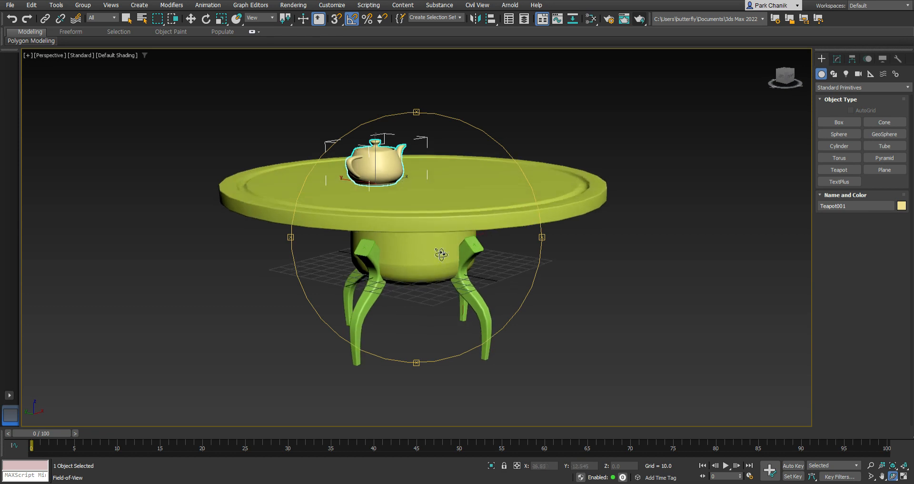
middle_drag(484, 284, 493, 285)
drag(478, 283, 458, 312)
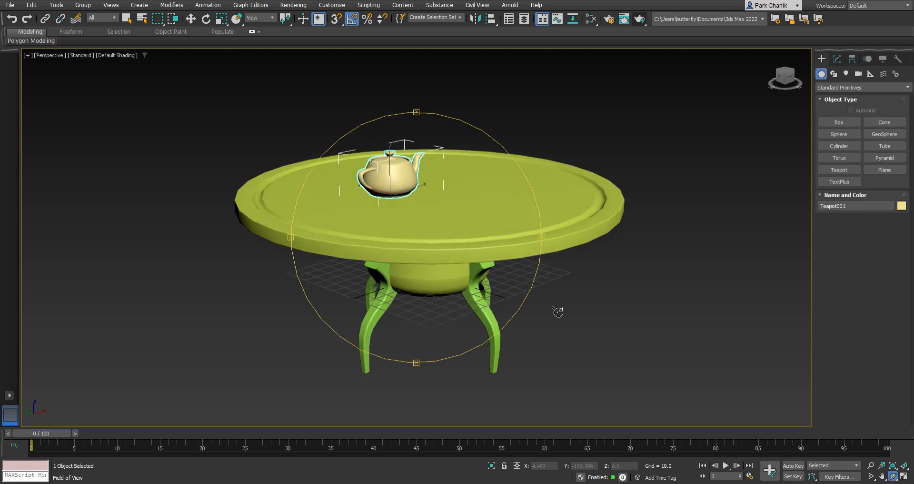
middle_drag(465, 327, 469, 334)
mouse_move(473, 228)
mouse_down()
mouse_move(473, 212)
mouse_move(465, 220)
mouse_up()
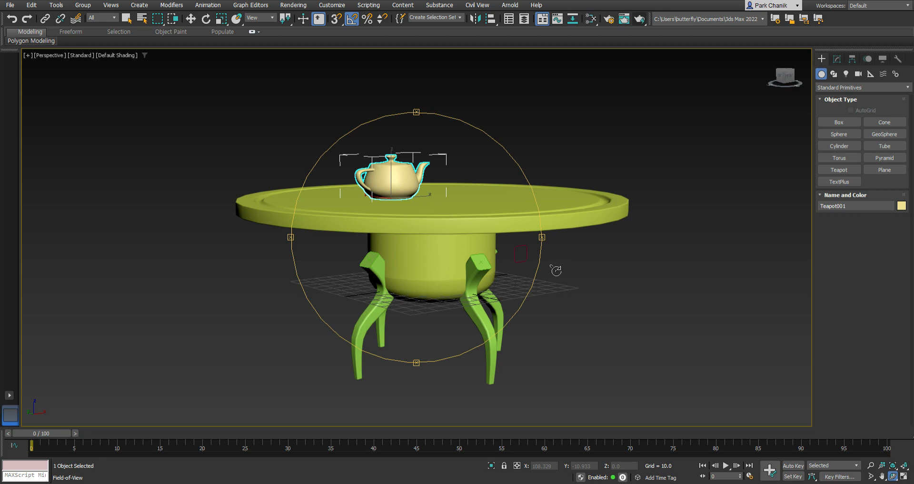
drag(464, 181, 466, 187)
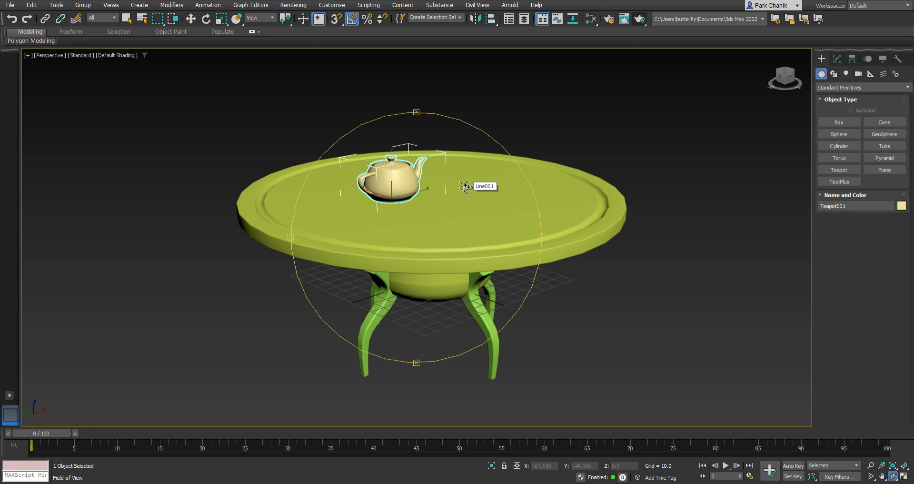
drag(466, 186, 465, 178)
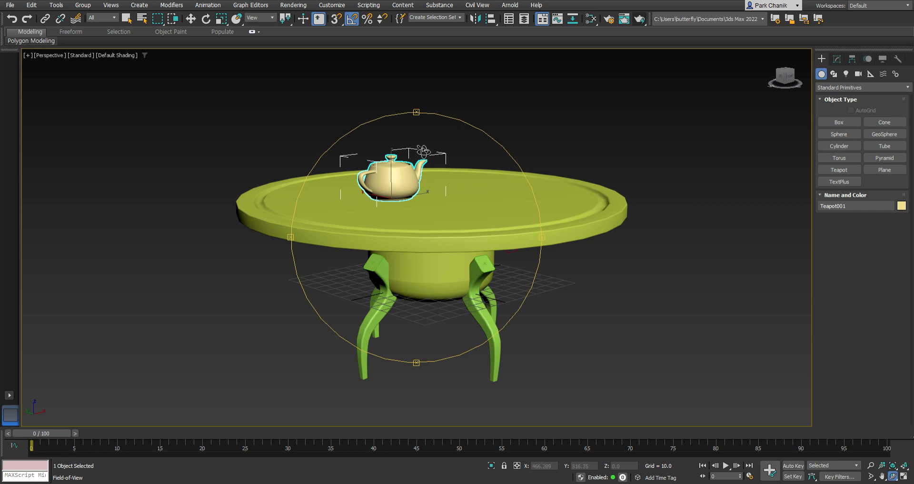
drag(453, 184, 458, 187)
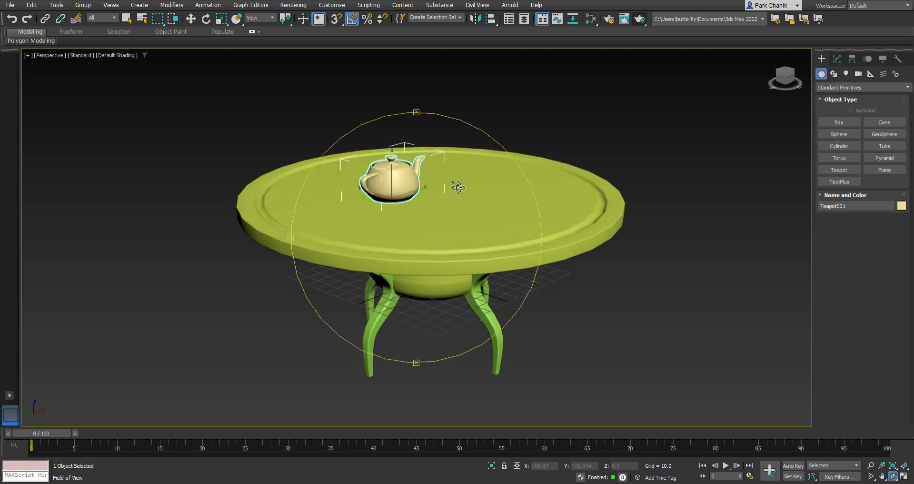